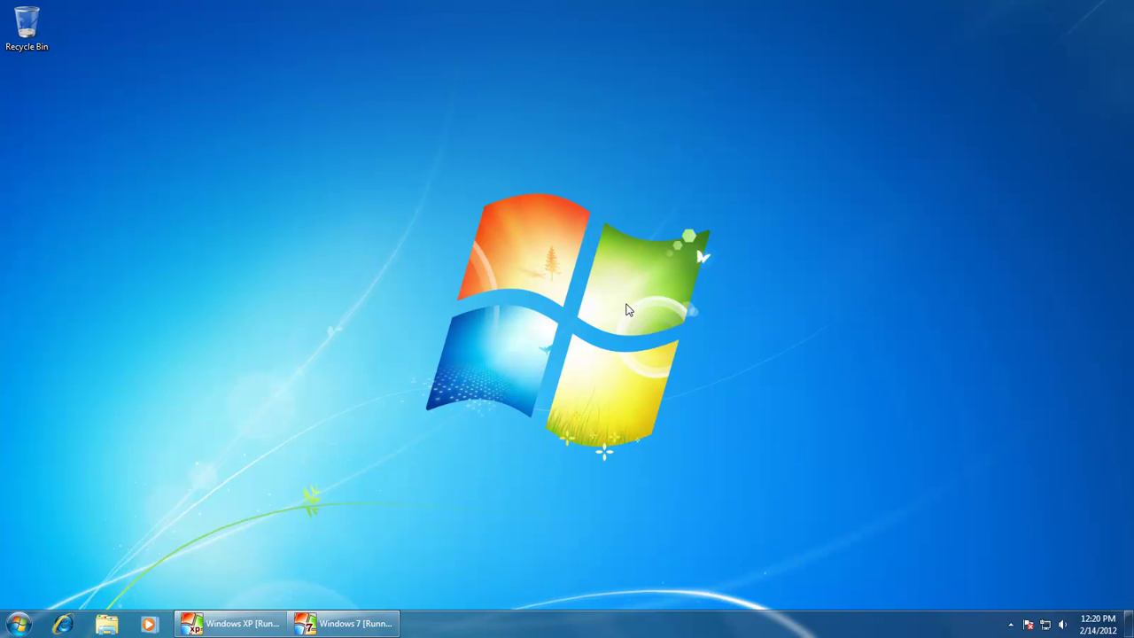
# - Open the Start menu properties and the taskbar properties from the desktop to compare their settings, and close each without changes
pyautogui.rightClick(19, 624)
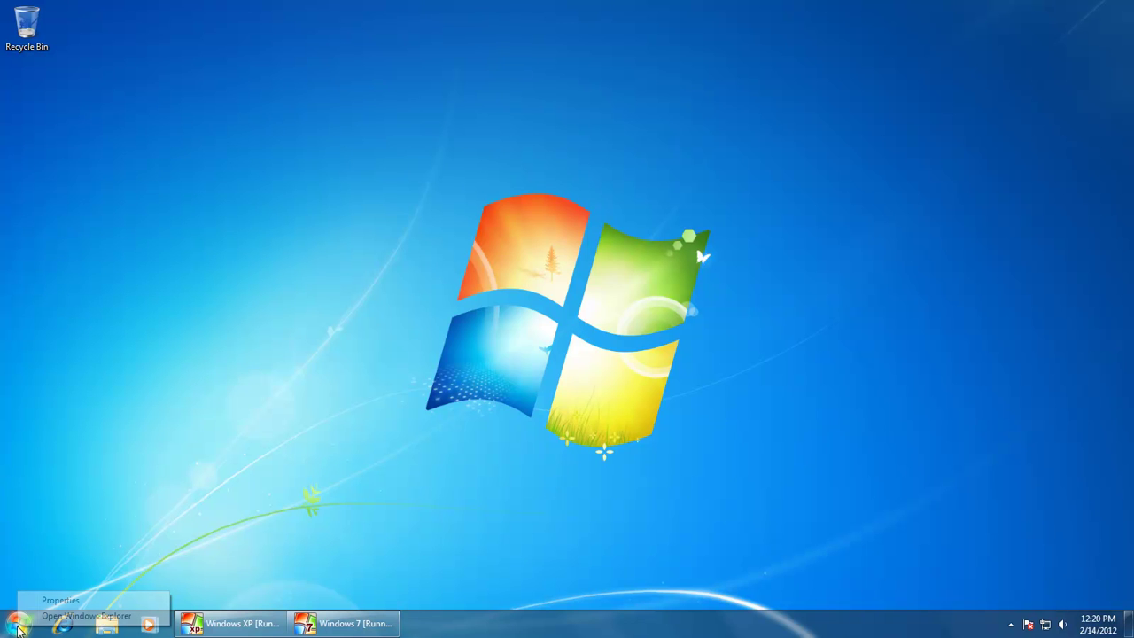
pyautogui.click(70, 601)
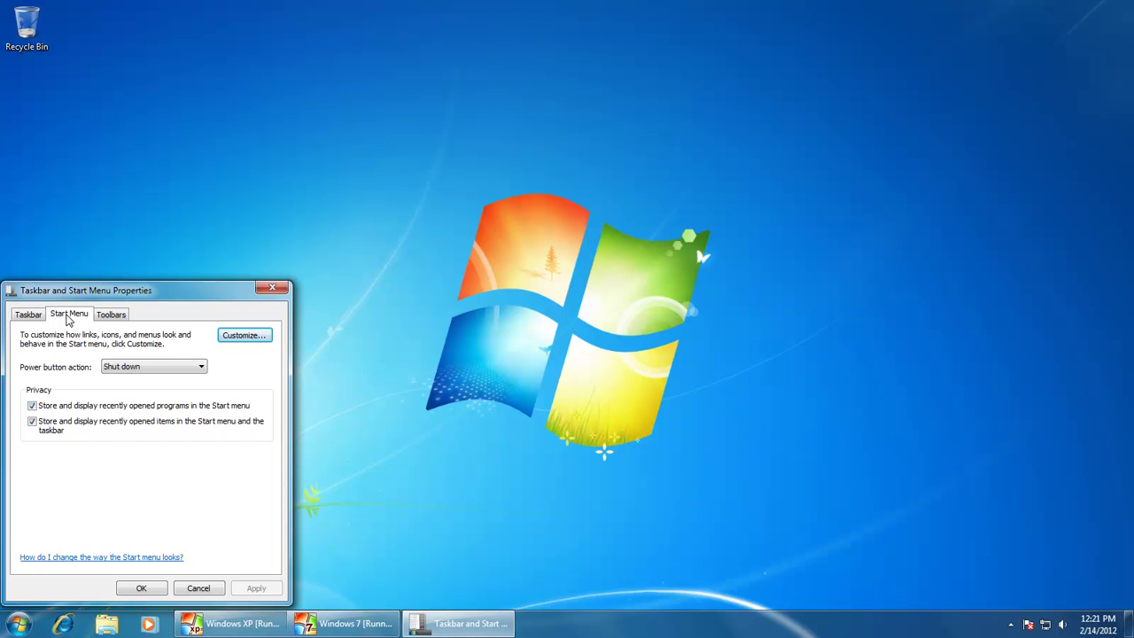
pyautogui.click(200, 590)
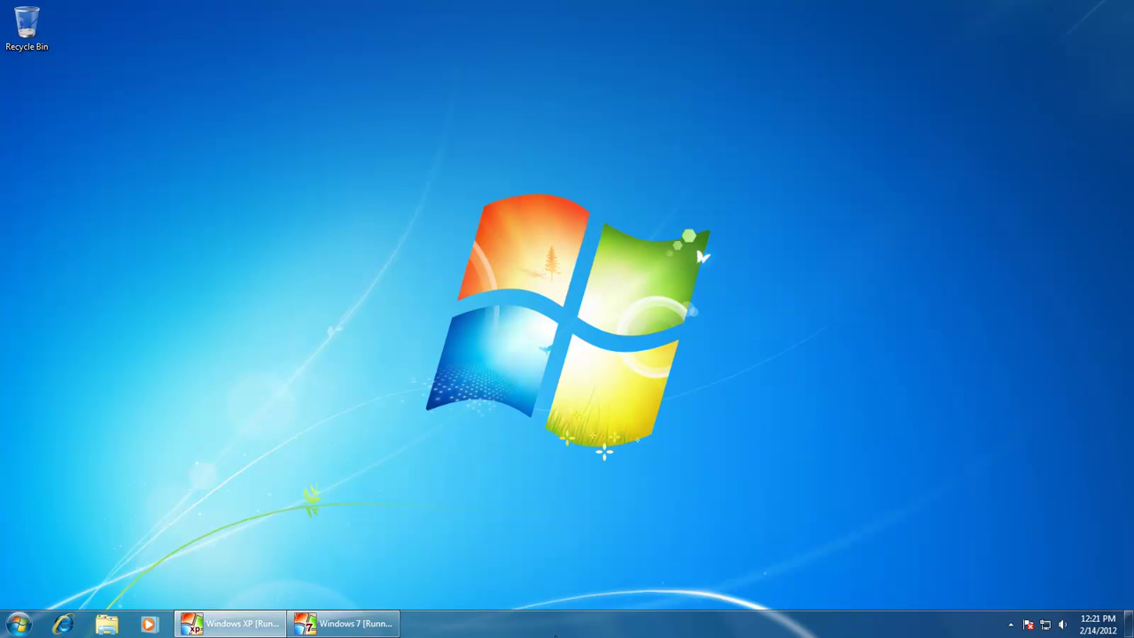
pyautogui.rightClick(557, 631)
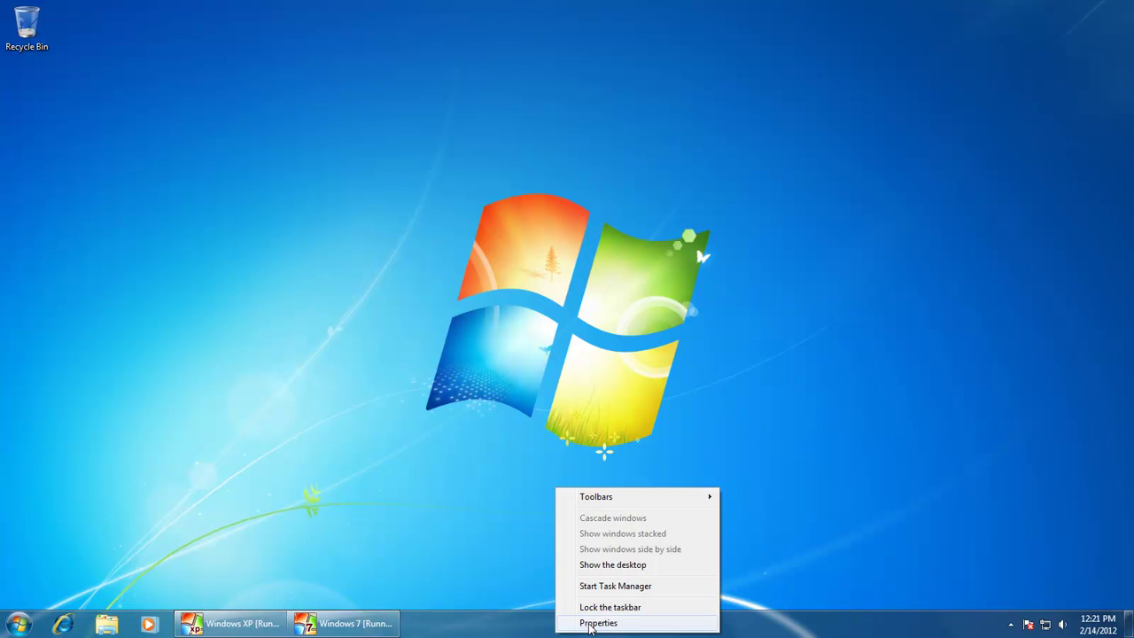
pyautogui.click(591, 625)
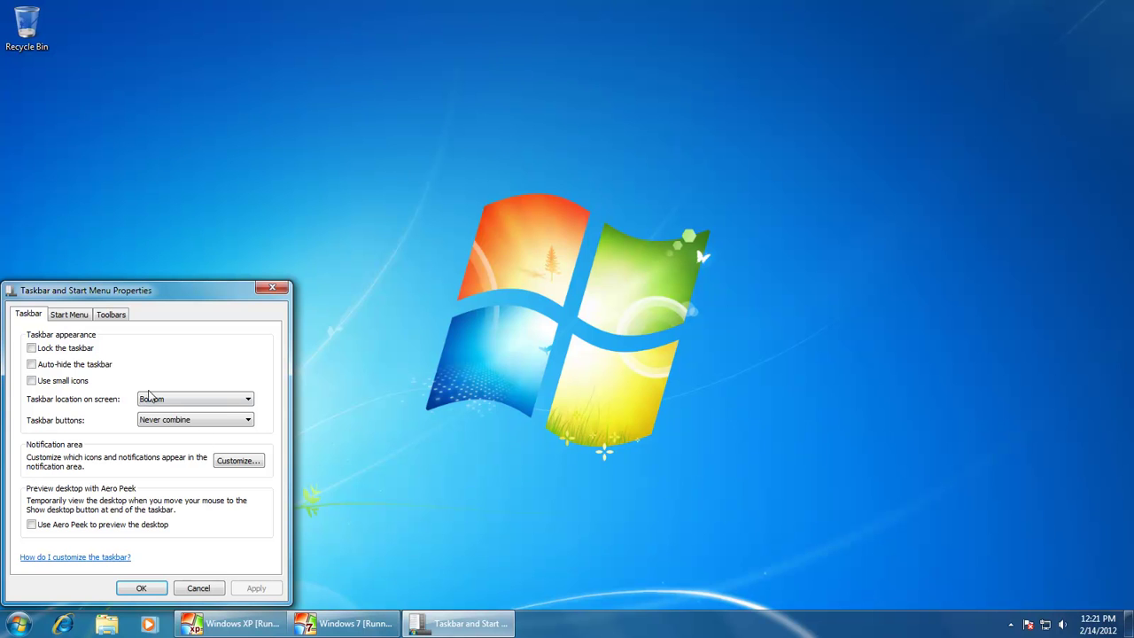
pyautogui.click(37, 317)
pyautogui.click(275, 290)
# - Review the Customize Start Menu options from the Start menu properties, moving the properties window clear, and cancel the customization
pyautogui.rightClick(18, 625)
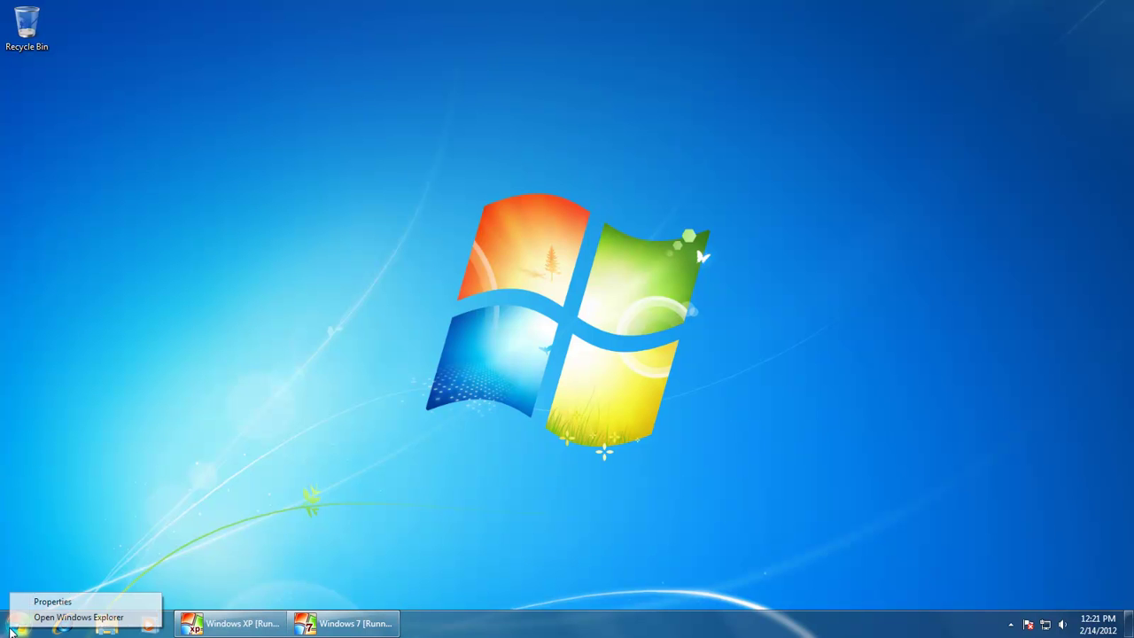
pyautogui.click(53, 599)
pyautogui.moveTo(202, 295); pyautogui.dragTo(638, 235)
pyautogui.click(683, 277)
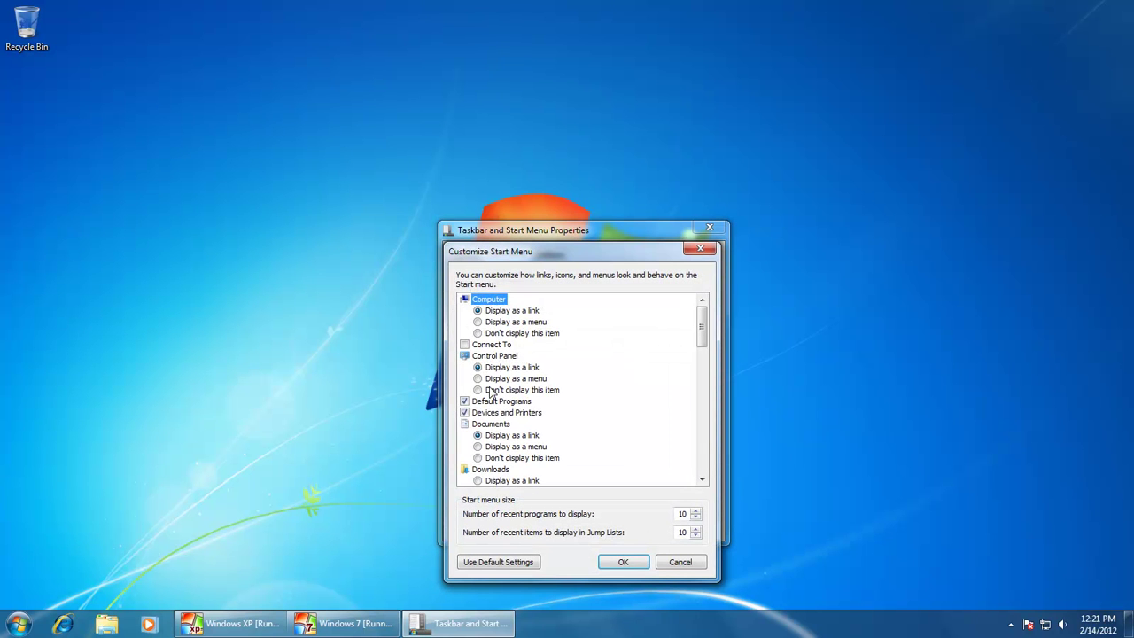
pyautogui.moveTo(699, 329); pyautogui.dragTo(700, 452)
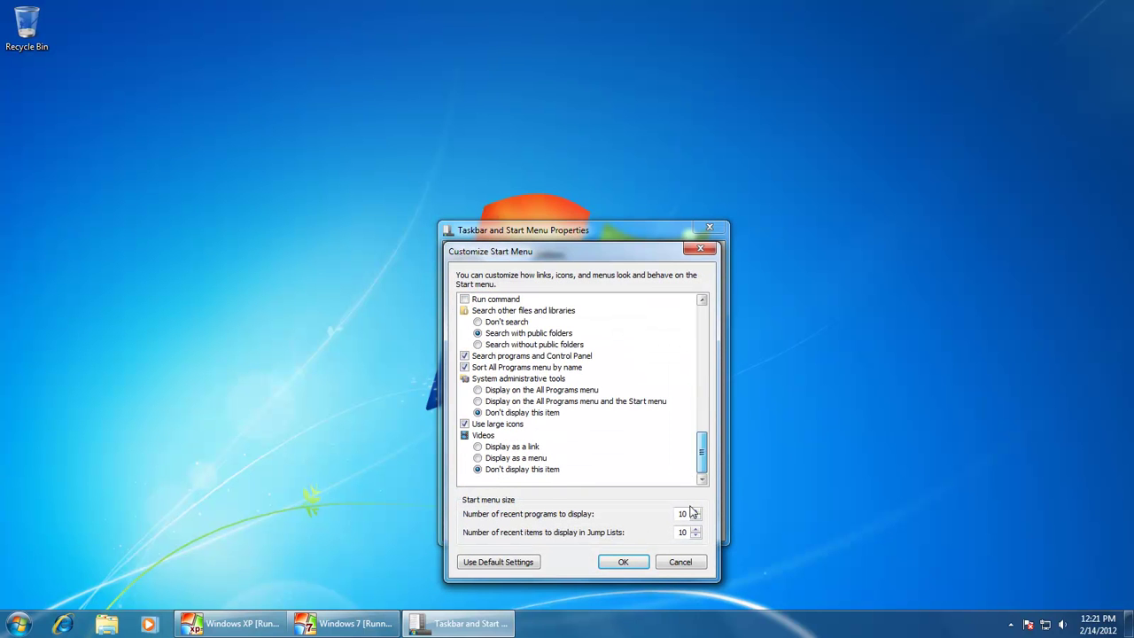
pyautogui.click(681, 562)
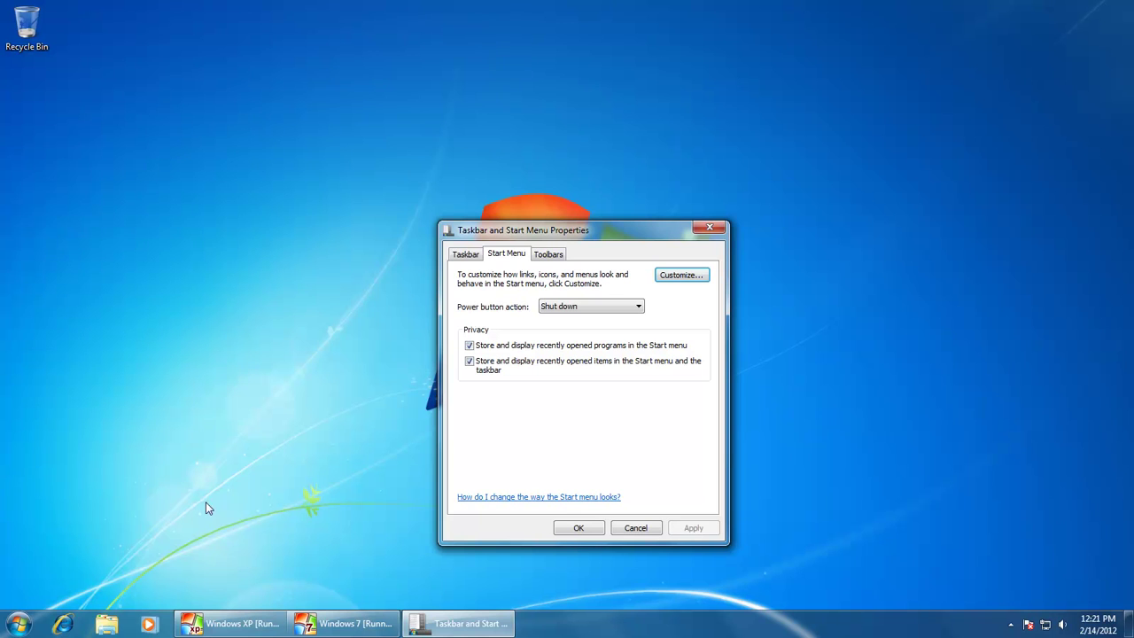
# - Look through the Start menu, including its search field, the All Programs list and the system links, and close it
pyautogui.click(16, 624)
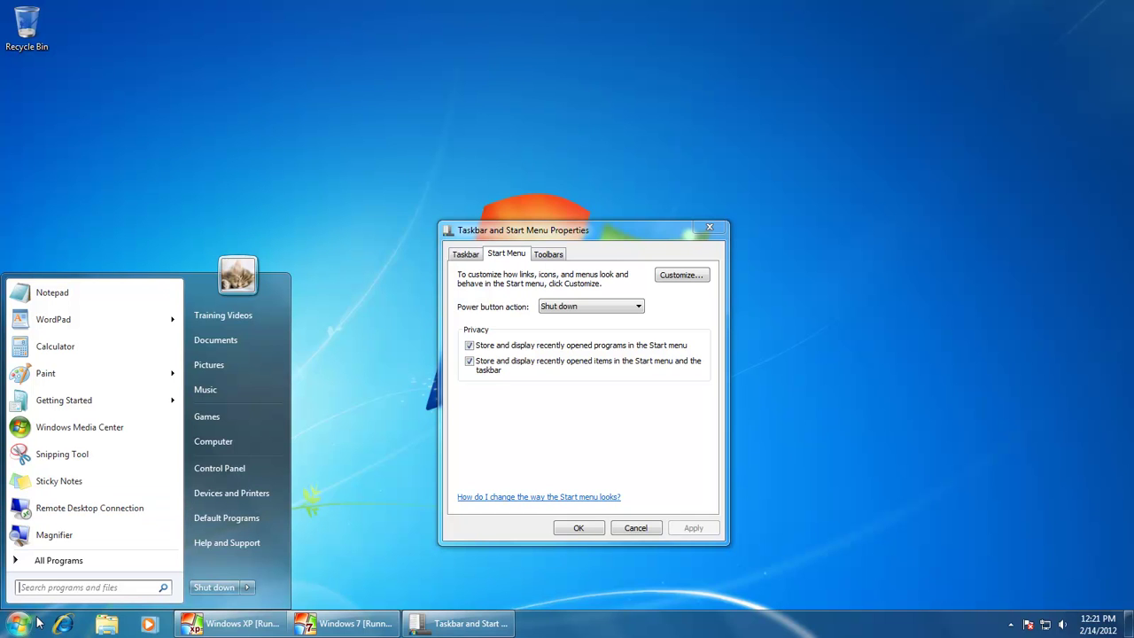
pyautogui.click(45, 588)
pyautogui.click(58, 567)
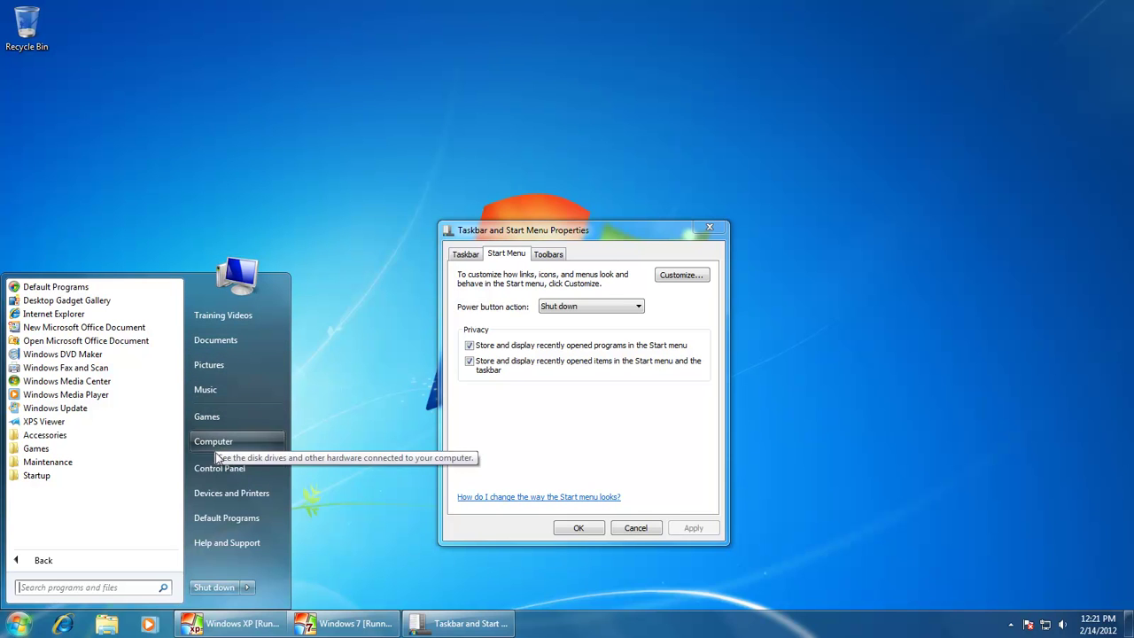
pyautogui.click(371, 509)
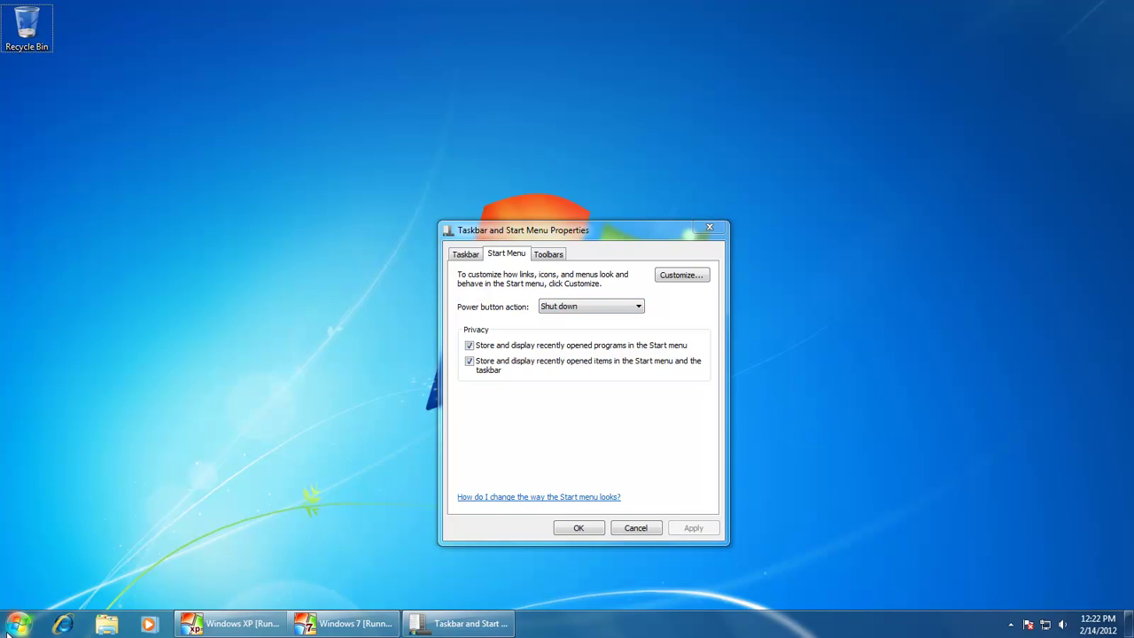
# - Switch to the Windows 7 virtual machine and shut it down from its Start menu
pyautogui.click(359, 625)
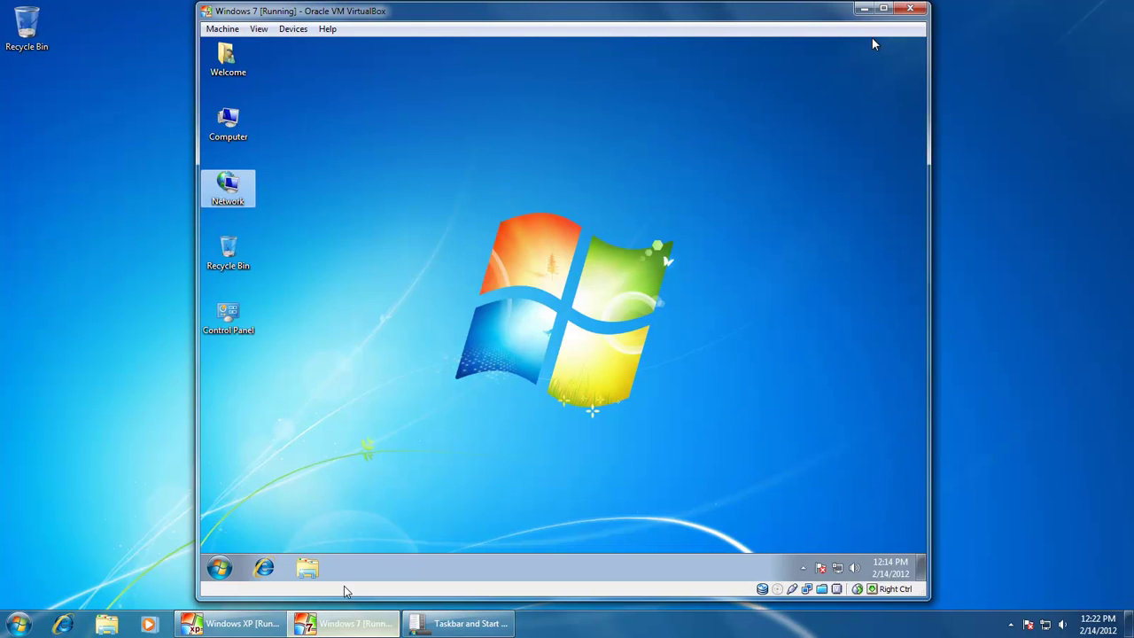
pyautogui.click(221, 569)
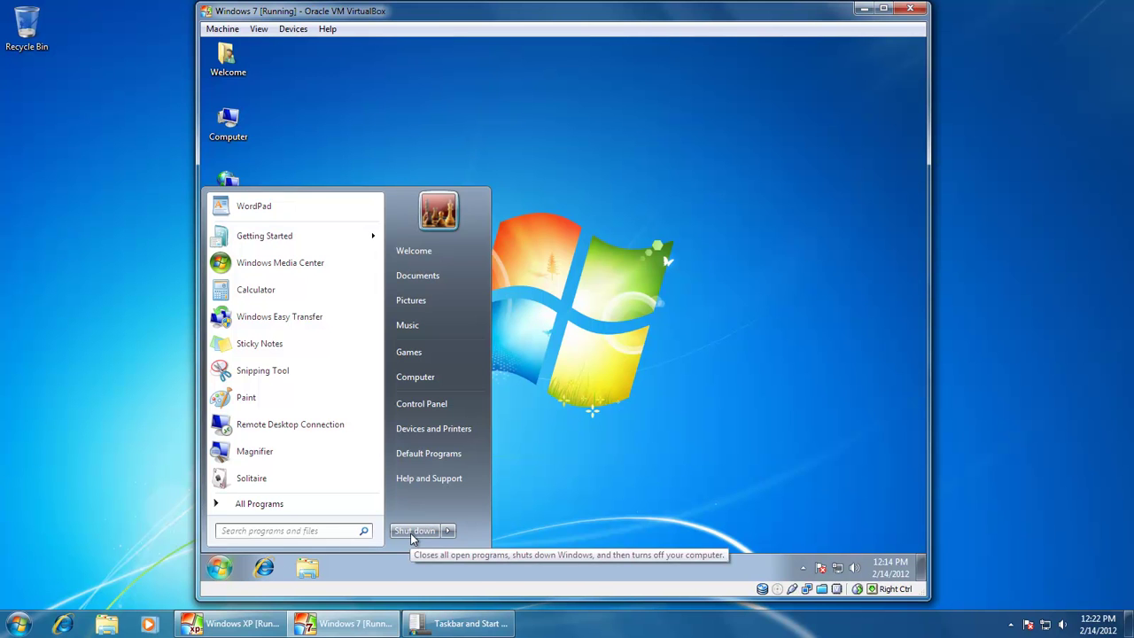
pyautogui.click(412, 533)
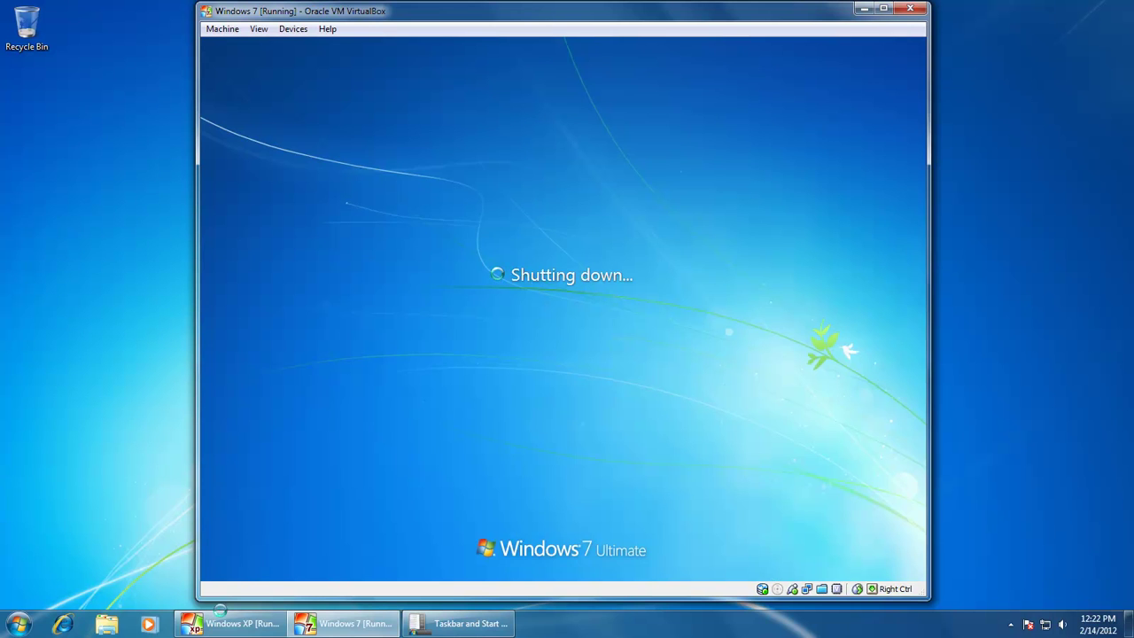
# - Switch to the Windows XP virtual machine, view its Turn Off Computer options, and minimize the virtual machine window
pyautogui.moveTo(210, 628)
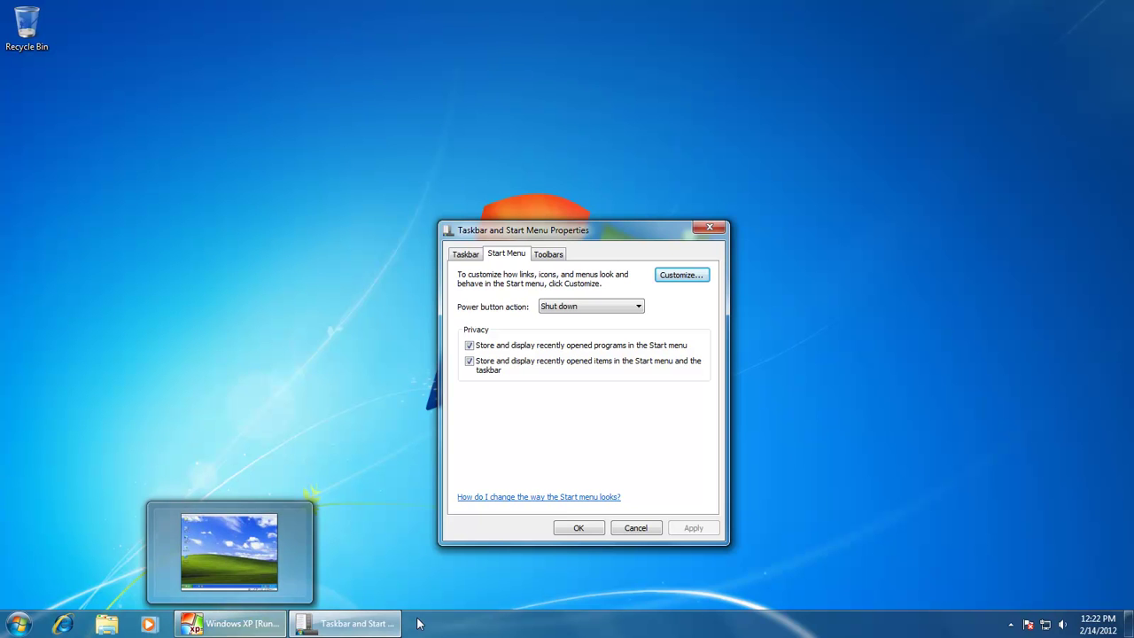
pyautogui.click(241, 635)
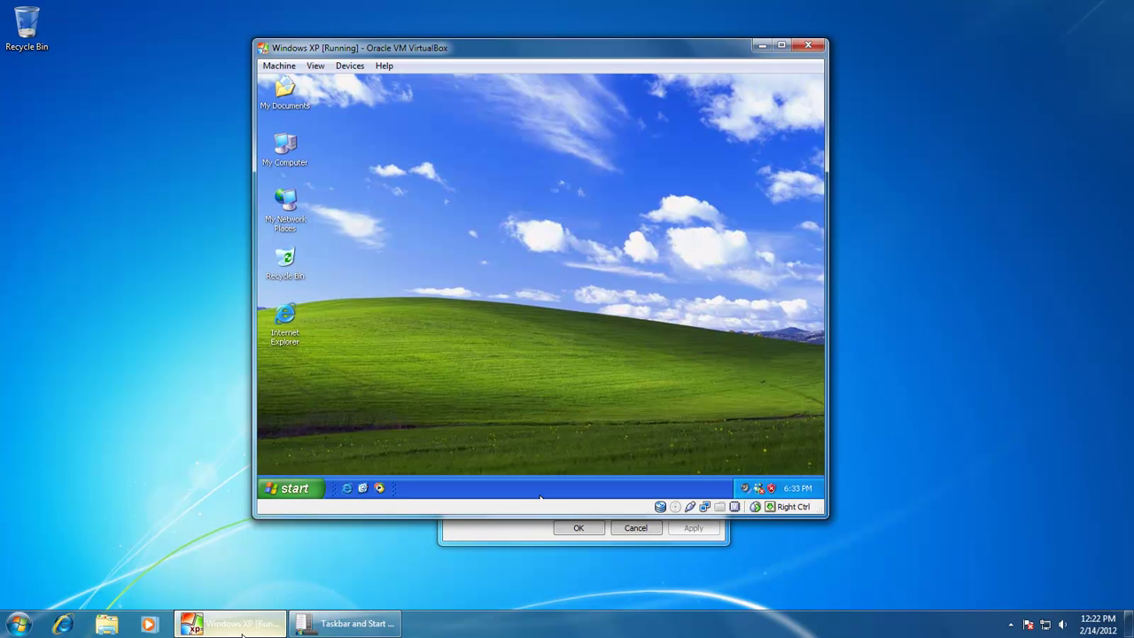
pyautogui.click(304, 490)
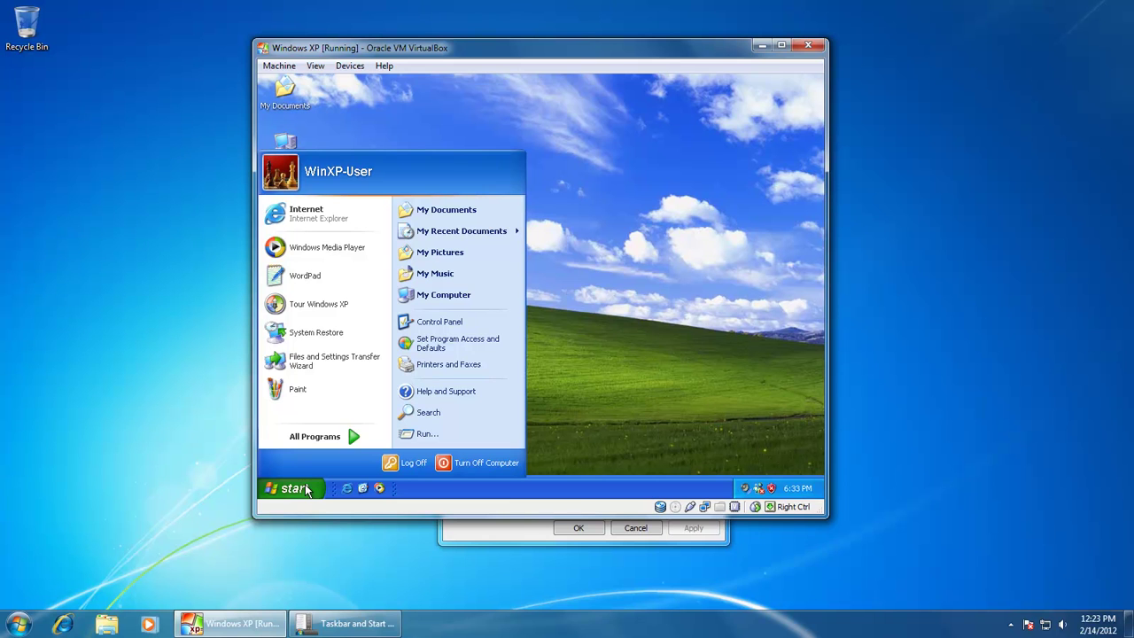
pyautogui.click(474, 461)
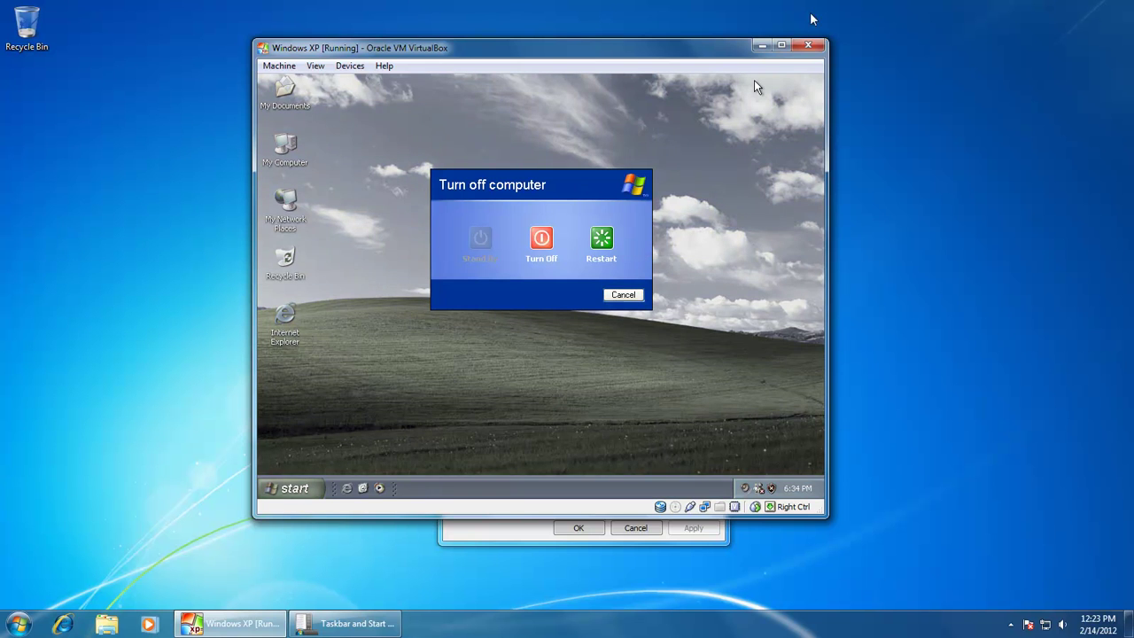
pyautogui.click(762, 44)
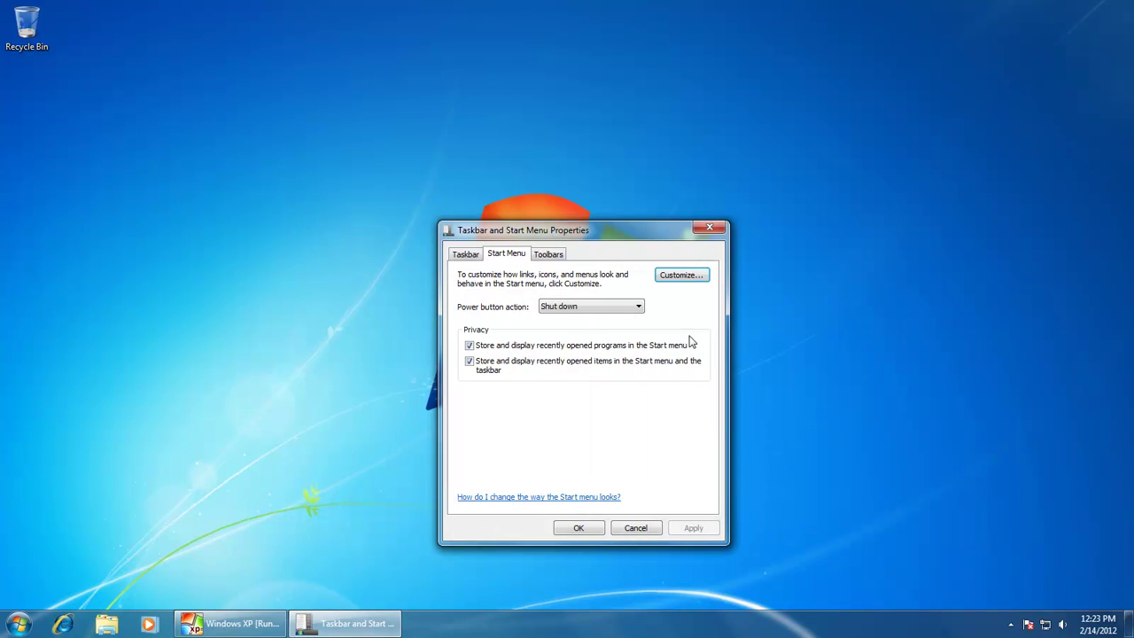
# - Set the Start menu's power button action to Lock and save the properties
pyautogui.click(592, 310)
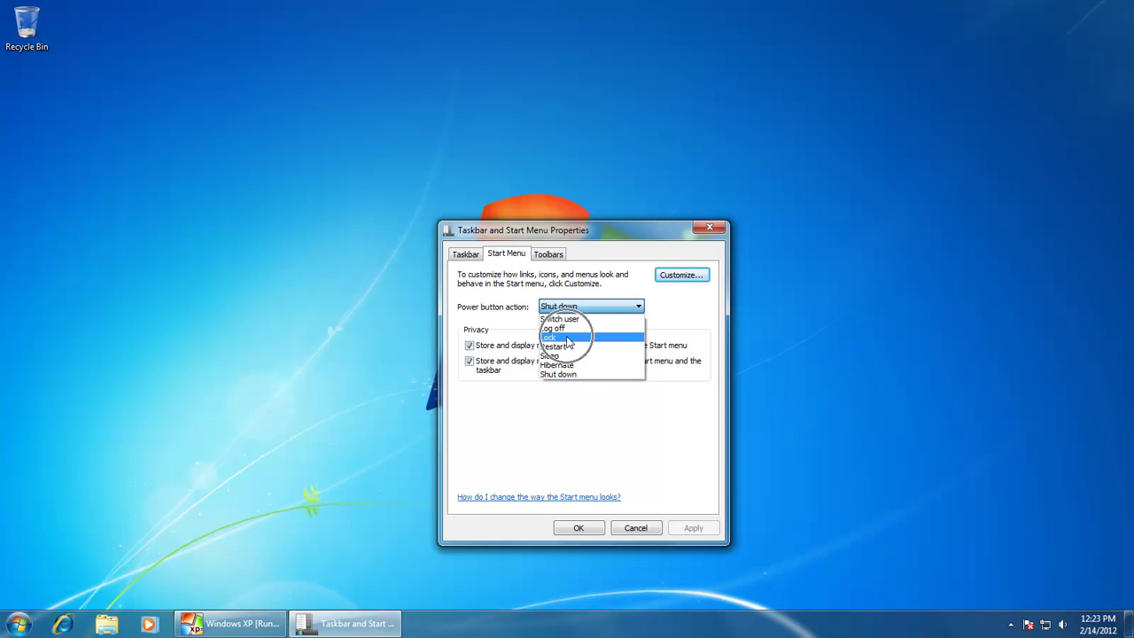
pyautogui.click(567, 340)
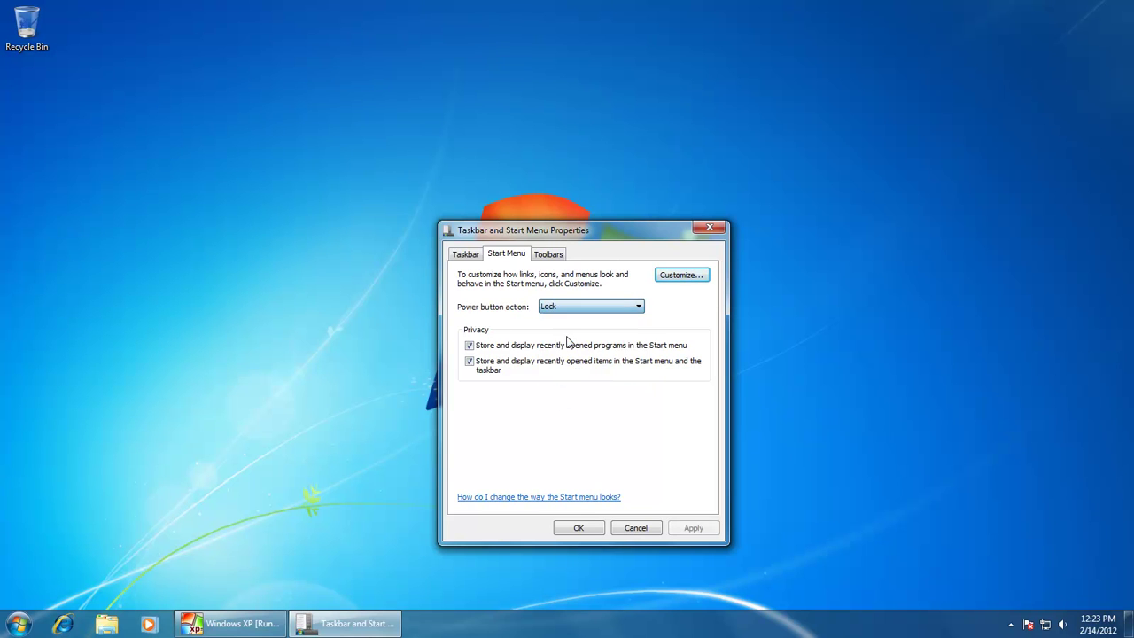
pyautogui.click(575, 530)
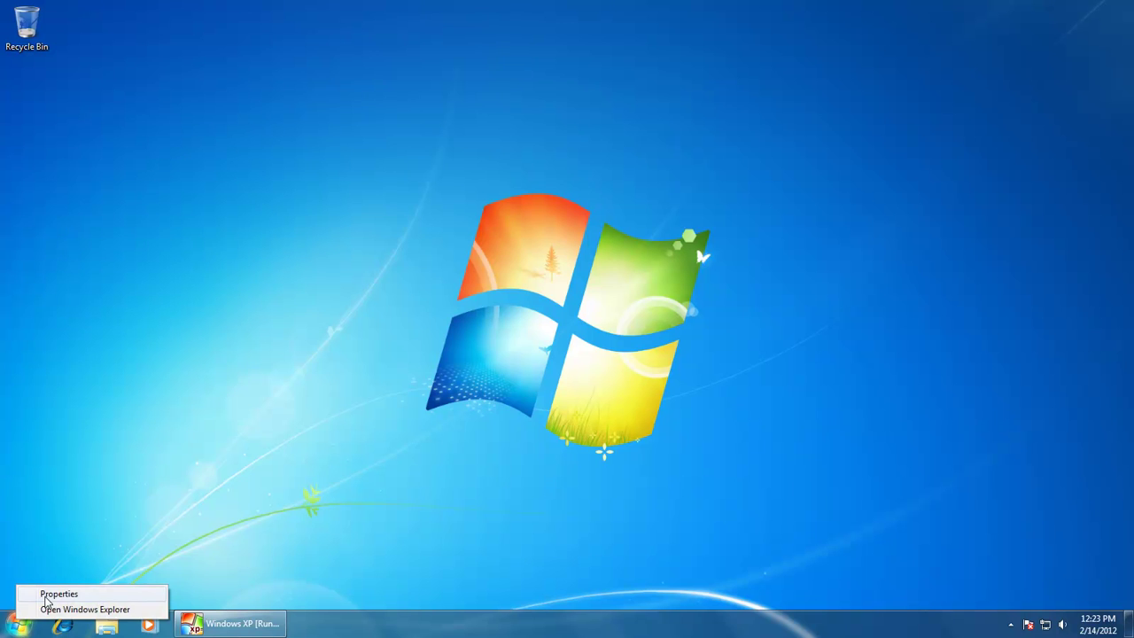
# - Reselect Lock as the power button action in the reopened Start menu properties and check the power options in the Start menu
pyautogui.click(46, 597)
pyautogui.click(128, 371)
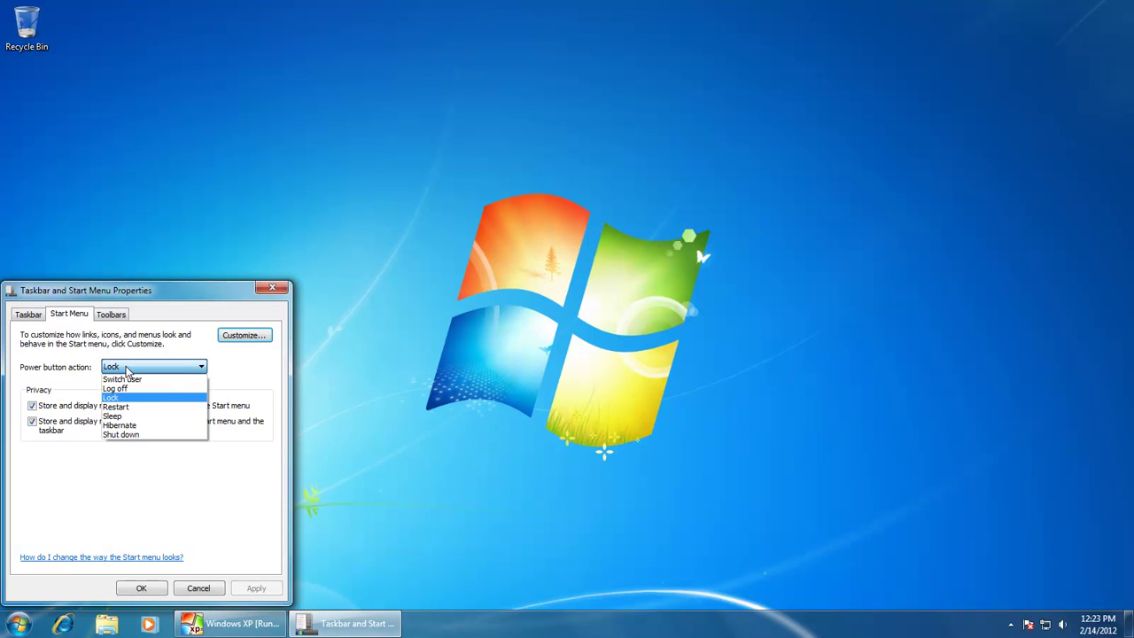
pyautogui.click(115, 397)
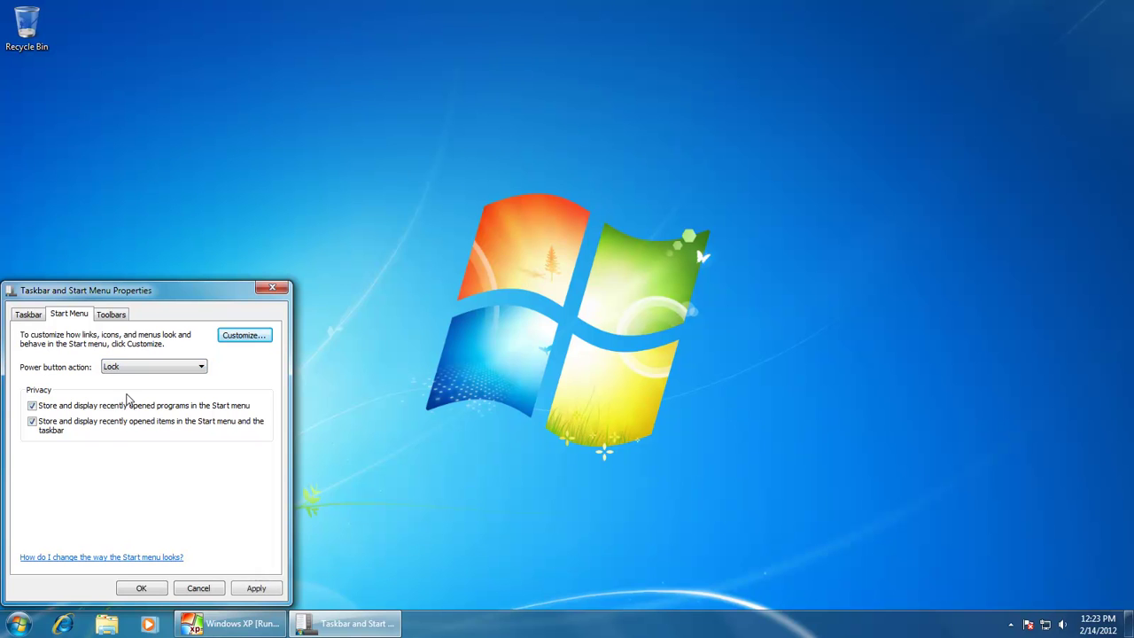
pyautogui.click(141, 588)
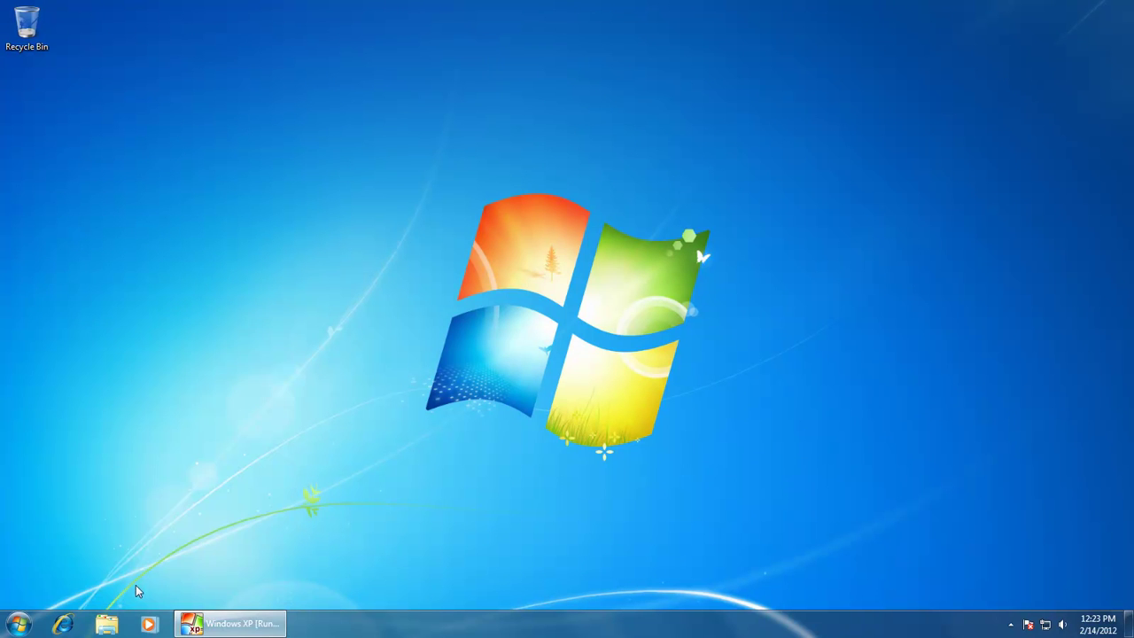
pyautogui.click(16, 625)
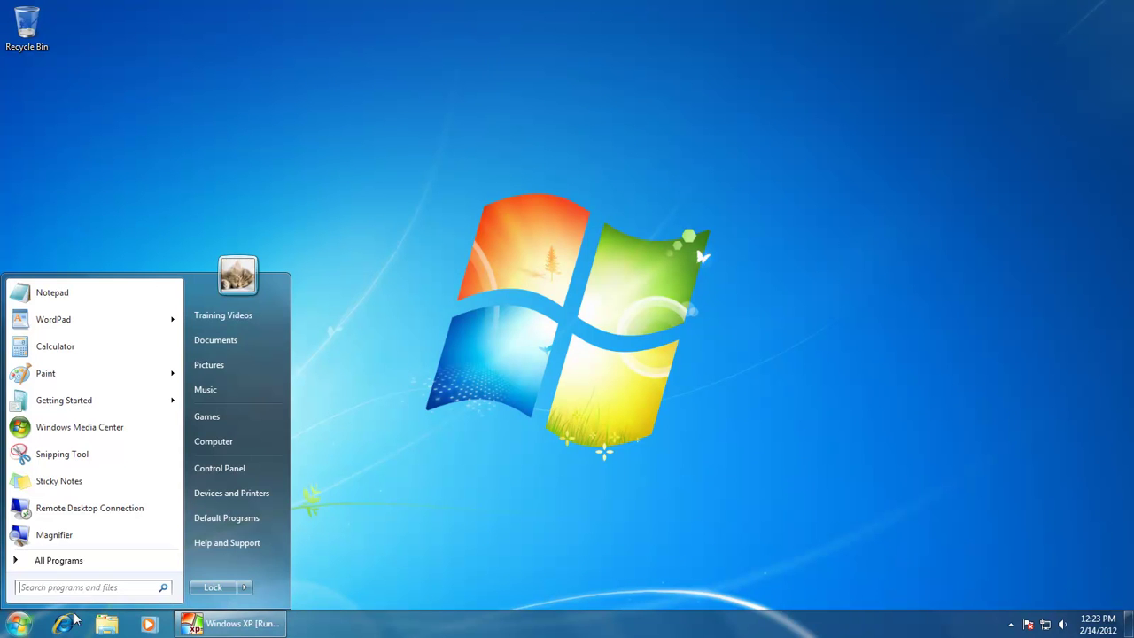
pyautogui.click(246, 588)
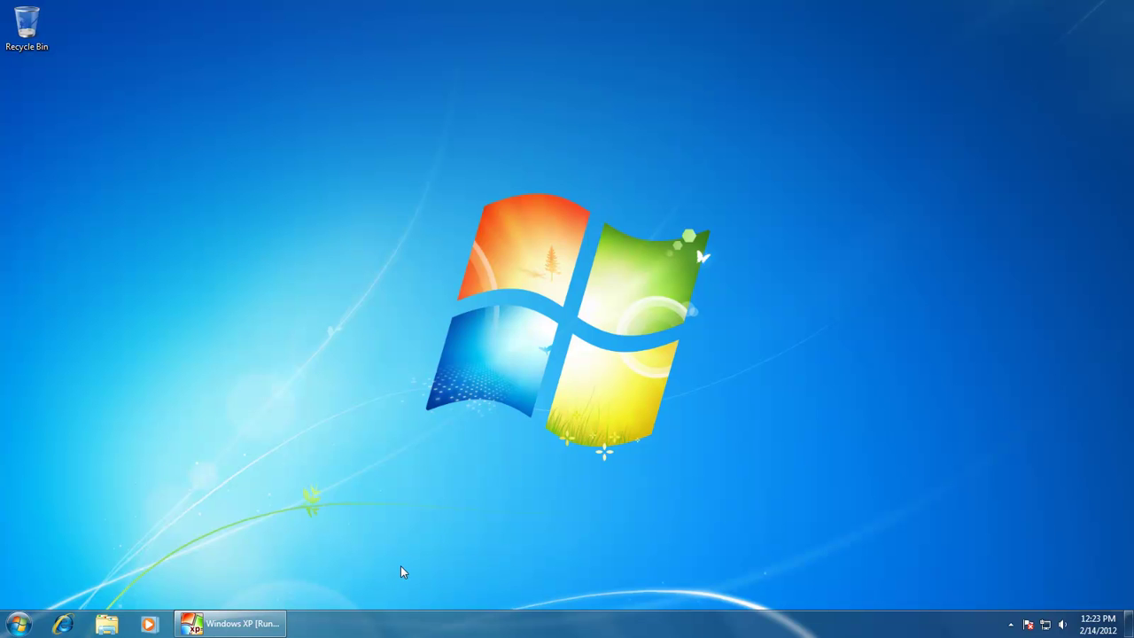
# - Change the Start menu's power button action to Switch user and save the properties
pyautogui.rightClick(21, 623)
pyautogui.click(54, 595)
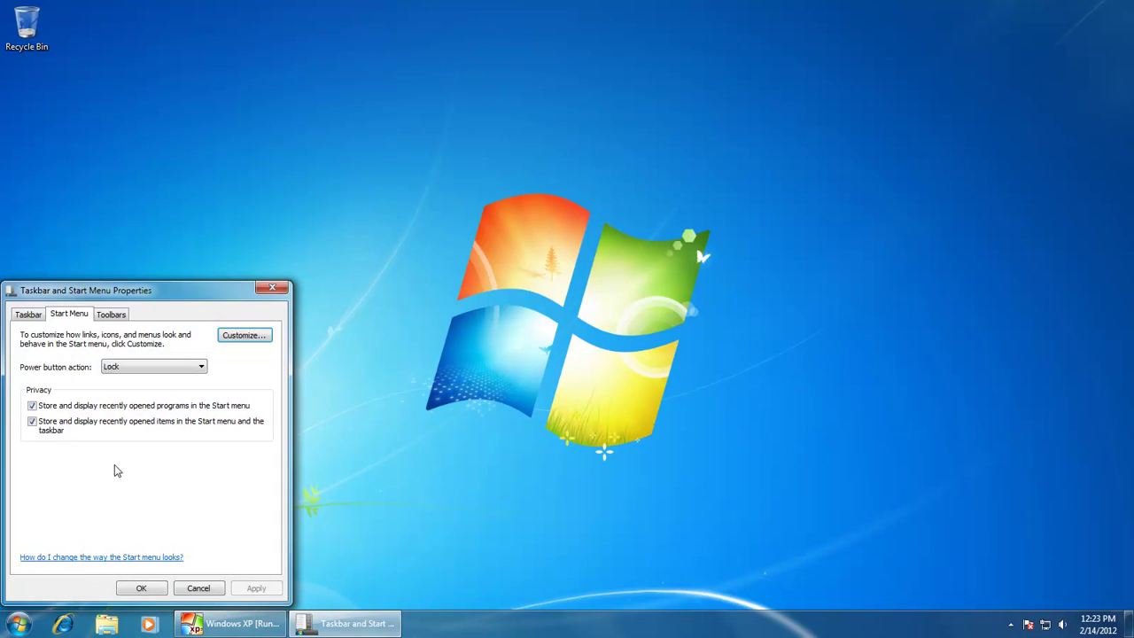
pyautogui.click(152, 367)
pyautogui.click(149, 375)
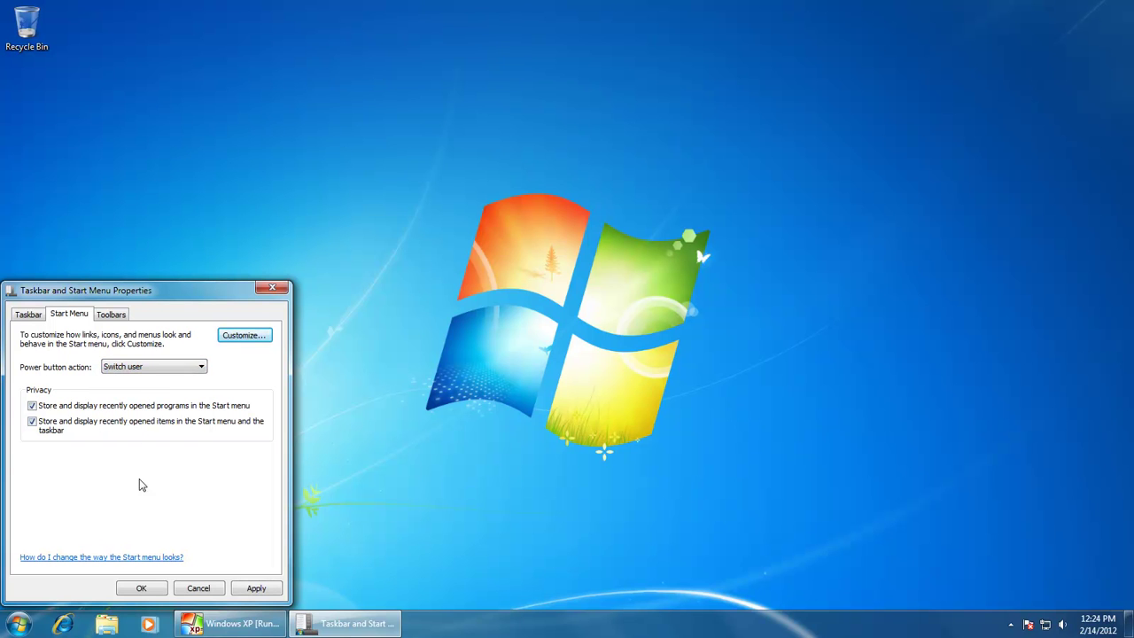
pyautogui.click(139, 589)
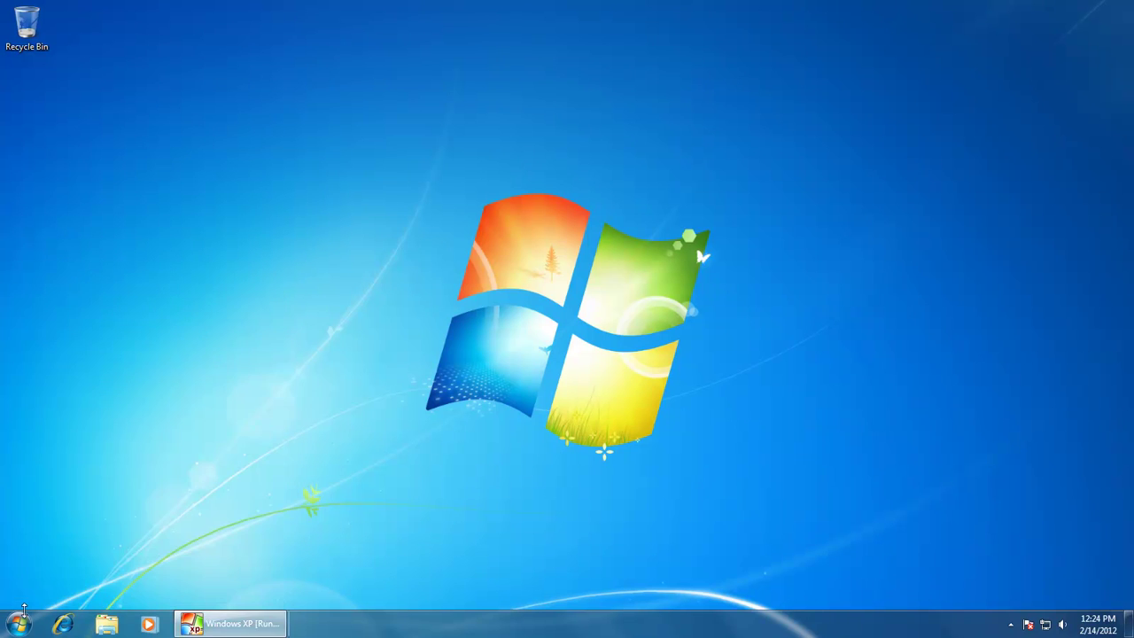
# - Check the Start menu's power button and its list of other power options, and close the menu
pyautogui.click(19, 623)
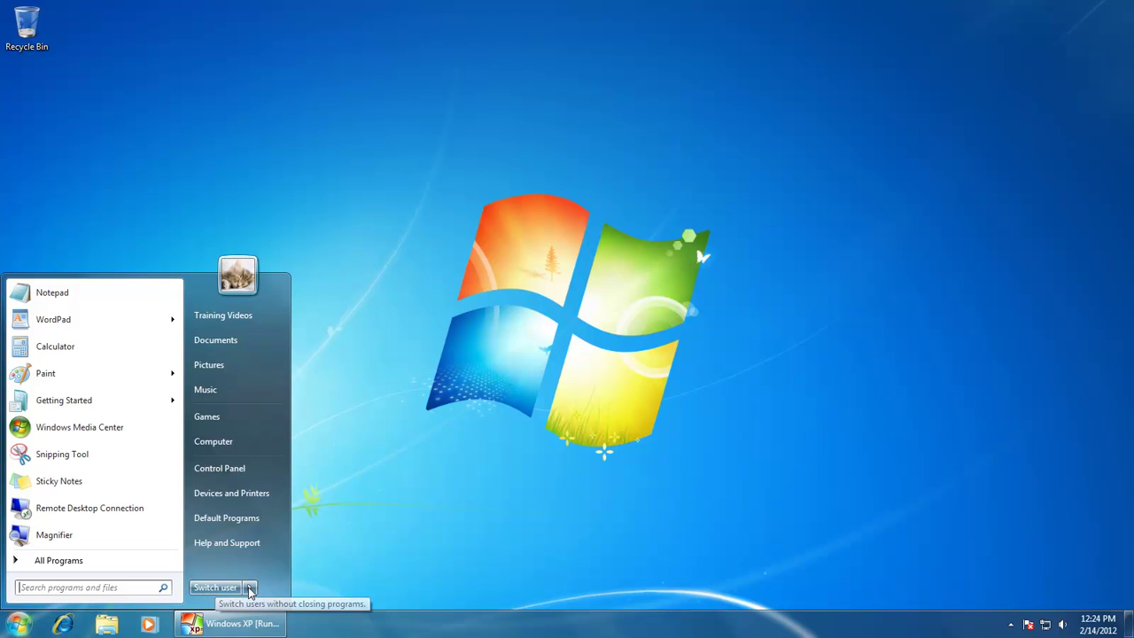
pyautogui.click(250, 587)
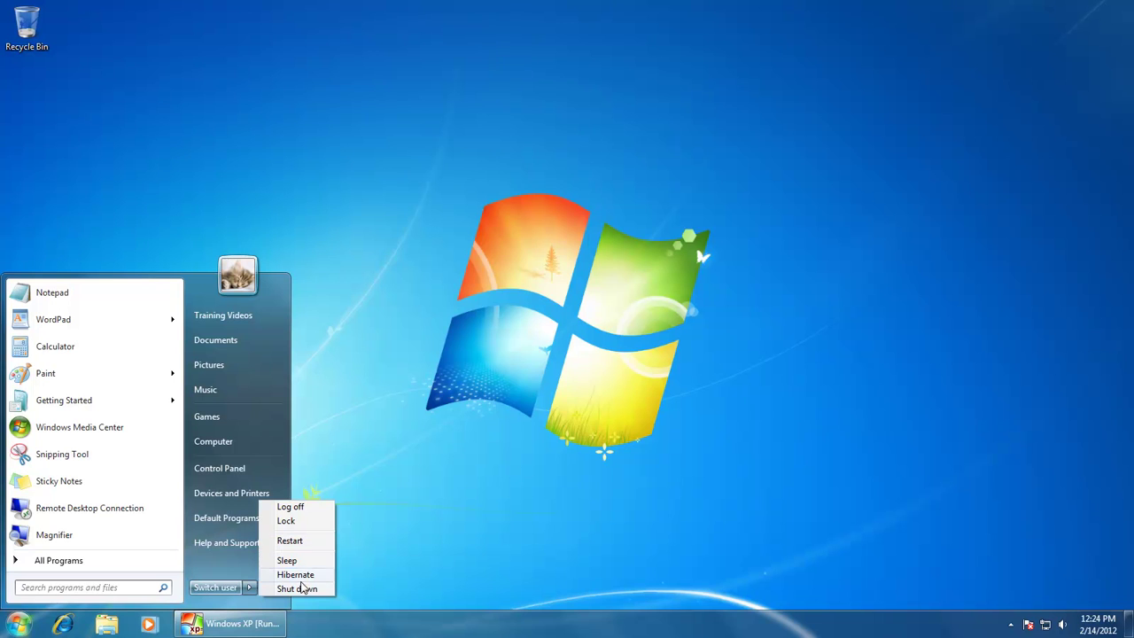
pyautogui.click(397, 574)
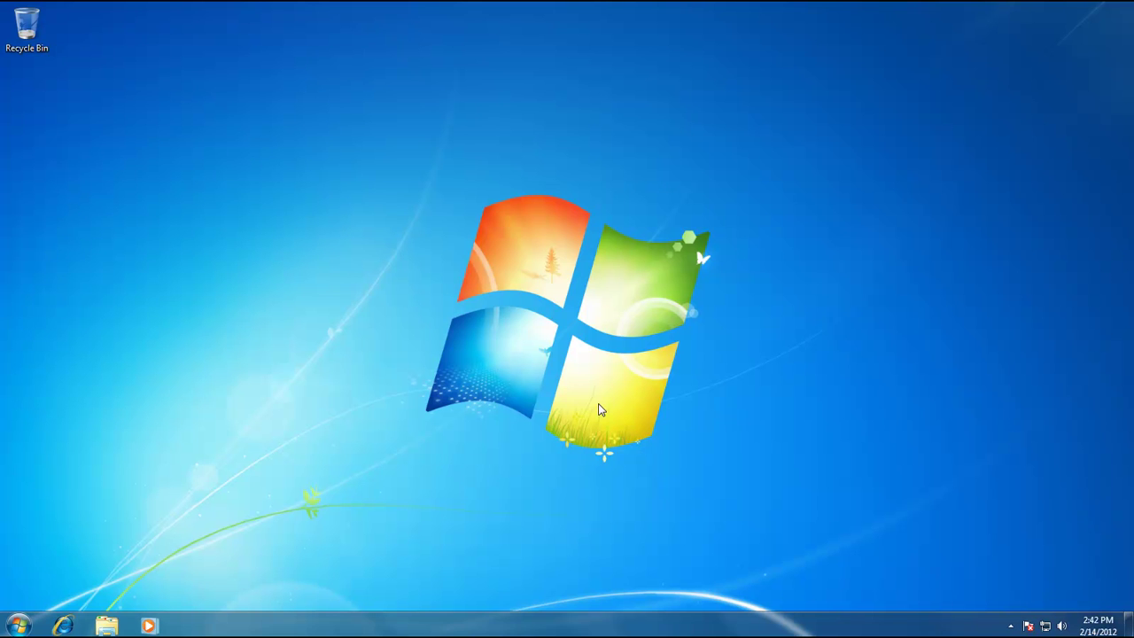
# - Review the privacy options in the Start menu properties and close the dialog
pyautogui.rightClick(500, 635)
pyautogui.click(527, 617)
pyautogui.click(71, 317)
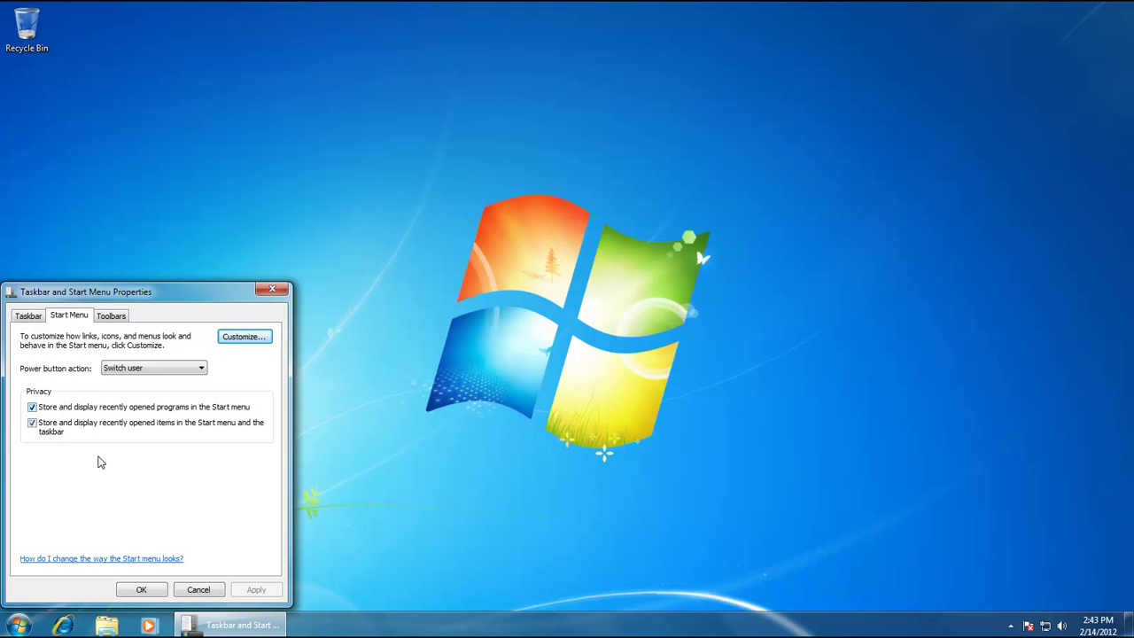
pyautogui.click(139, 588)
# - Launch WordPad from the Accessories folder in the Start menu's full program list
pyautogui.click(13, 626)
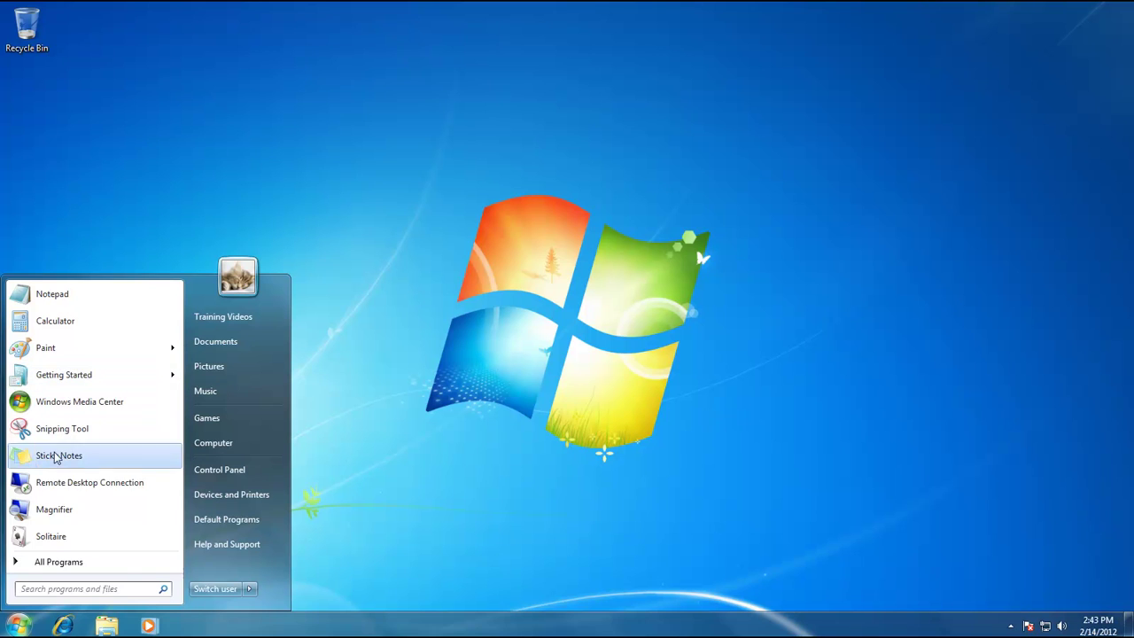
pyautogui.click(96, 562)
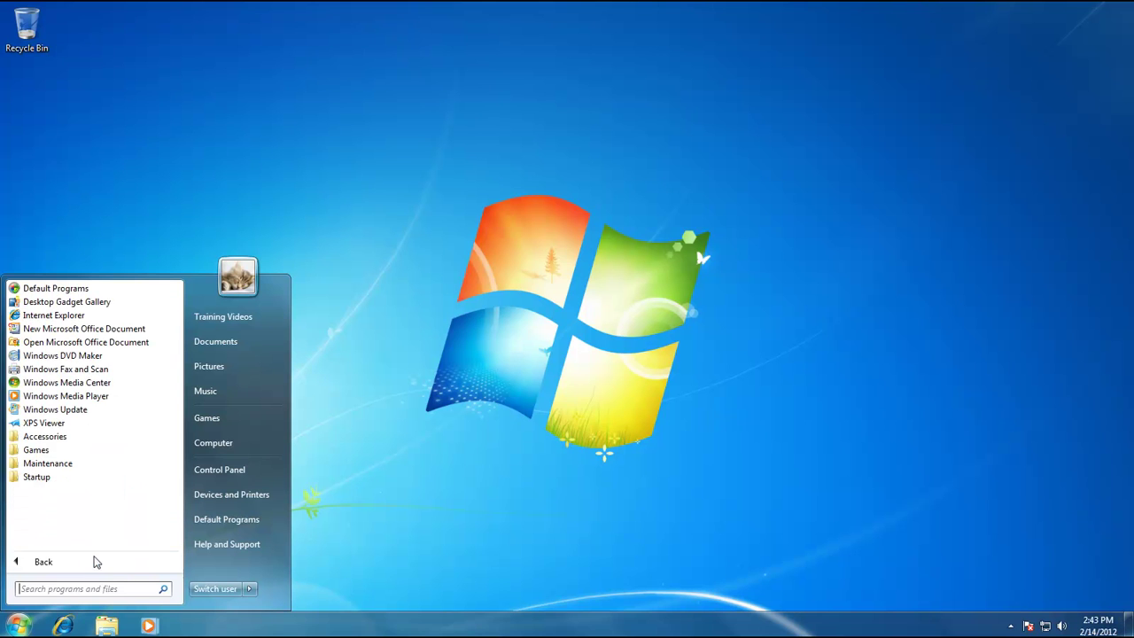
pyautogui.click(53, 446)
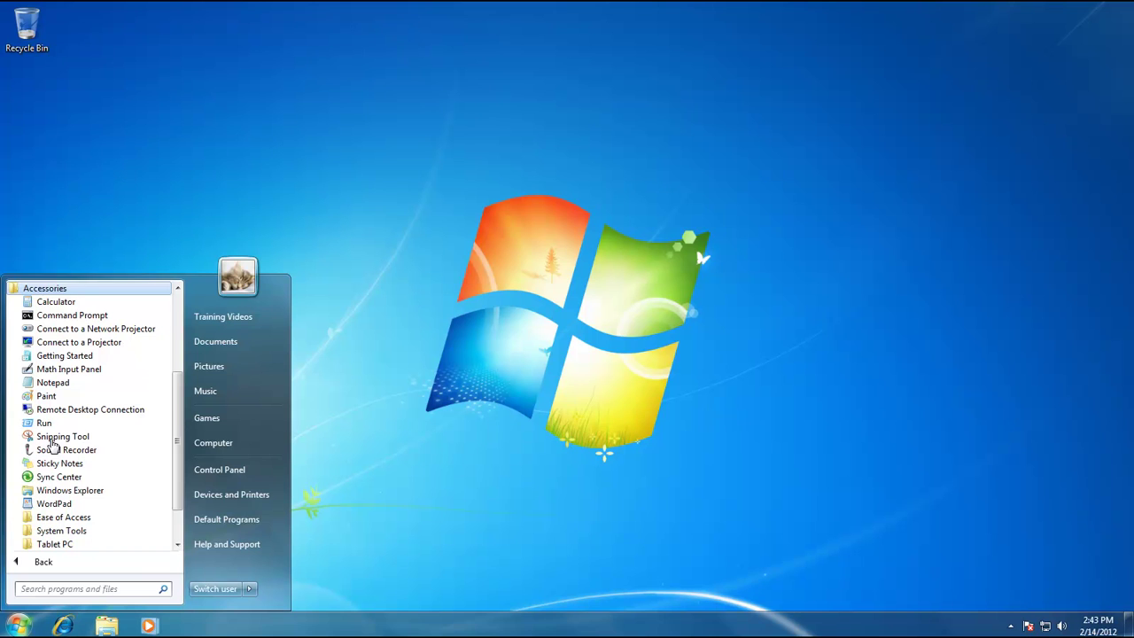
pyautogui.click(53, 503)
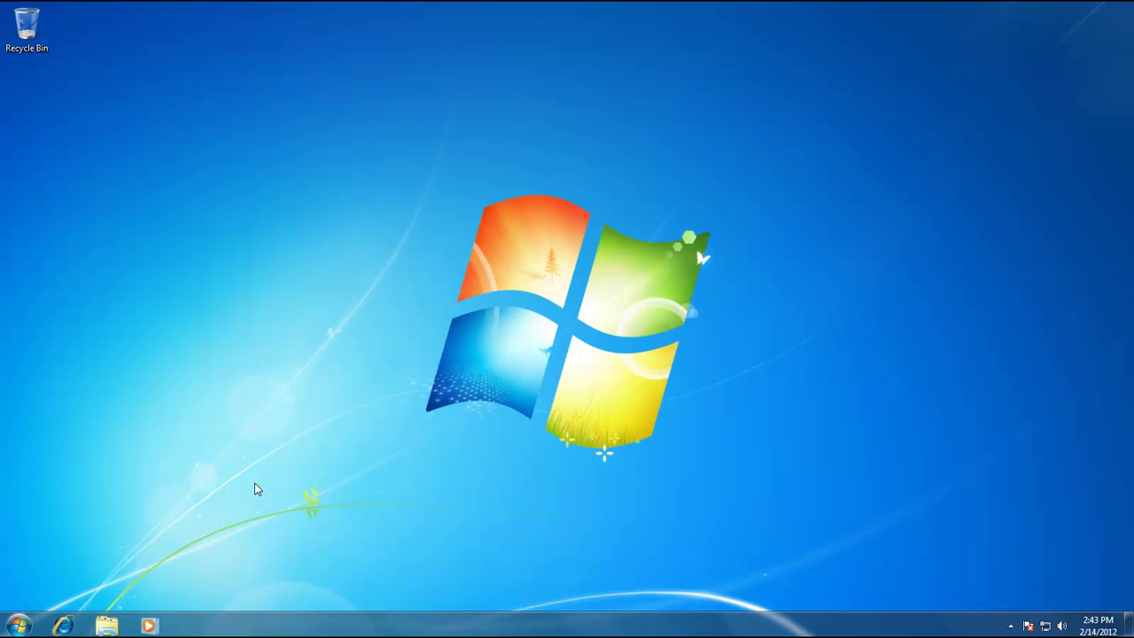
# - Launch WordPad from the recently opened programs in the Start menu and close its window
pyautogui.click(18, 624)
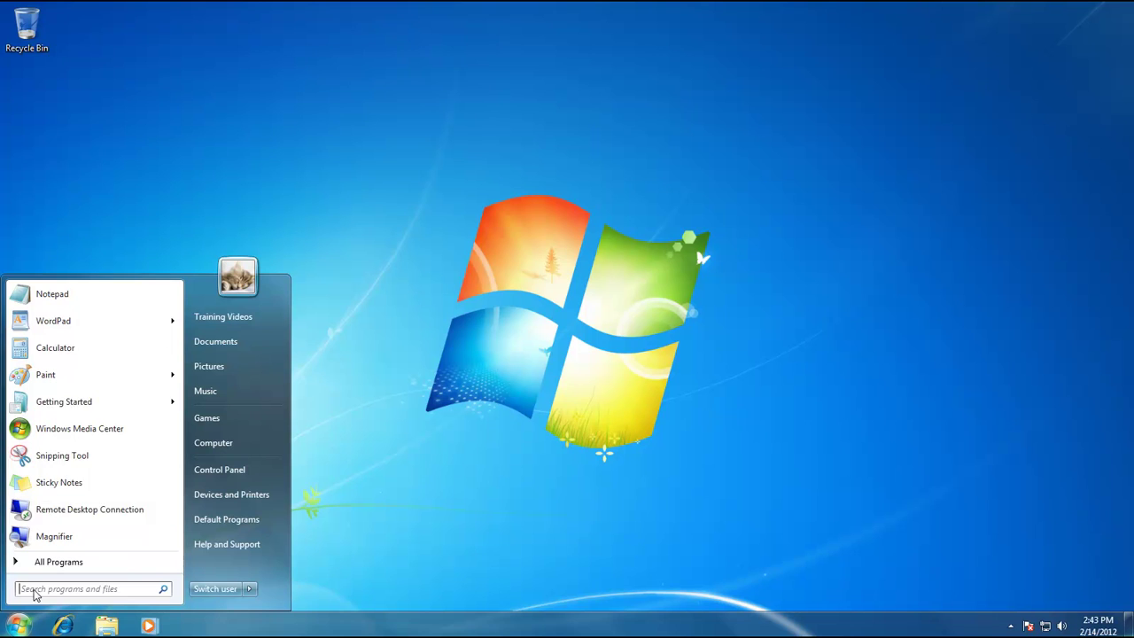
pyautogui.moveTo(68, 328)
pyautogui.click(69, 328)
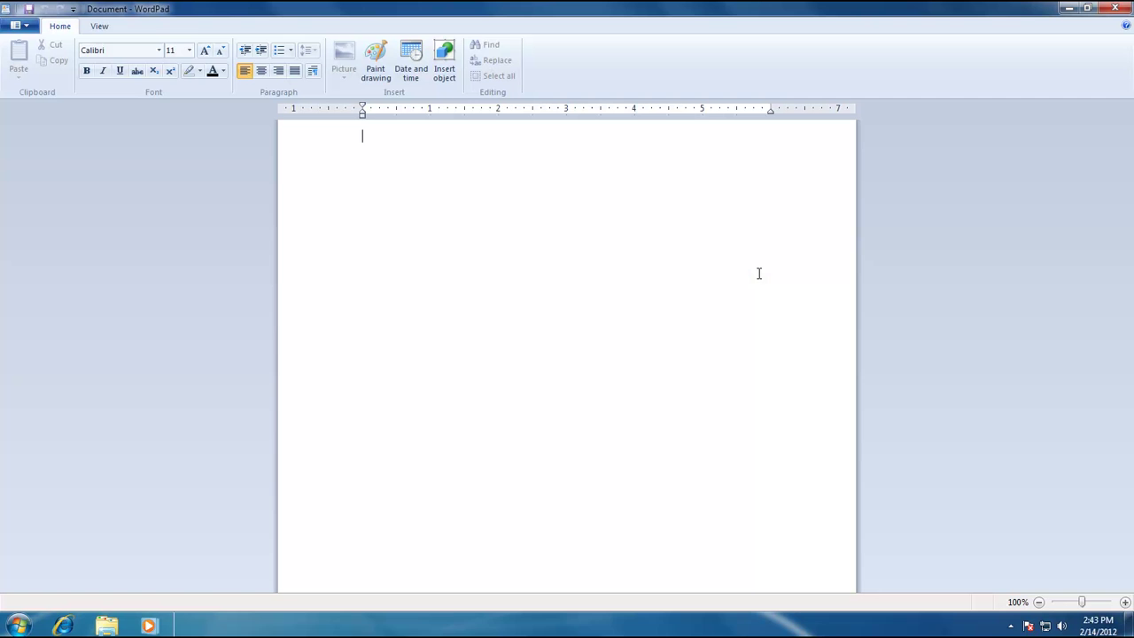
pyautogui.click(1126, 7)
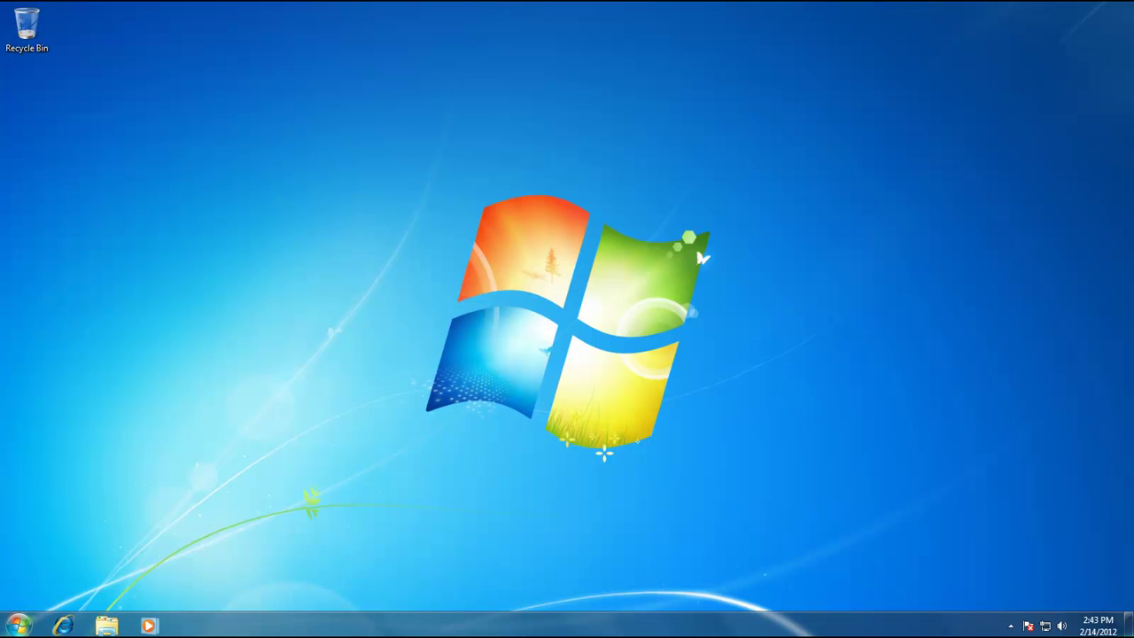
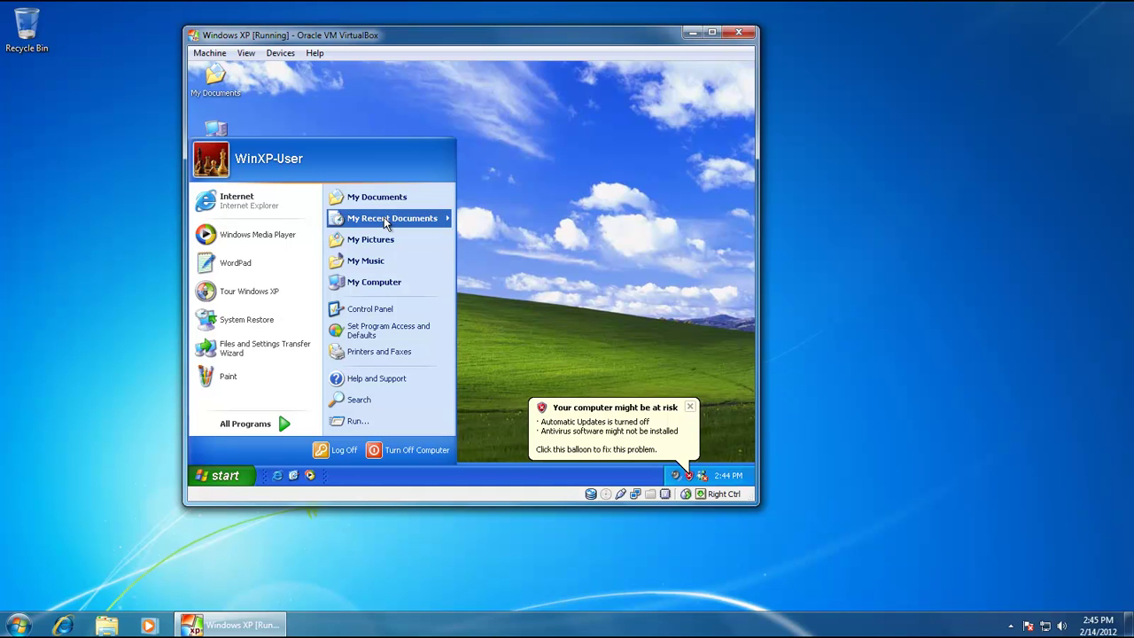
# - Open Wordpad Shortcuts from the recent documents in the Windows XP virtual machine, close it and minimize the virtual machine
pyautogui.click(386, 223)
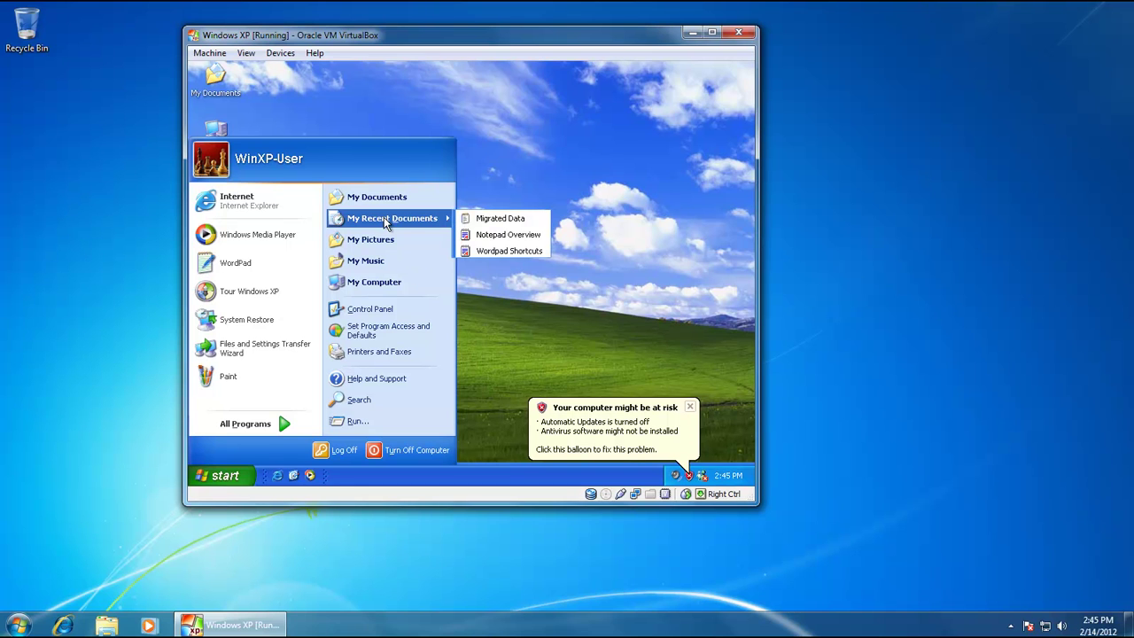
pyautogui.click(501, 252)
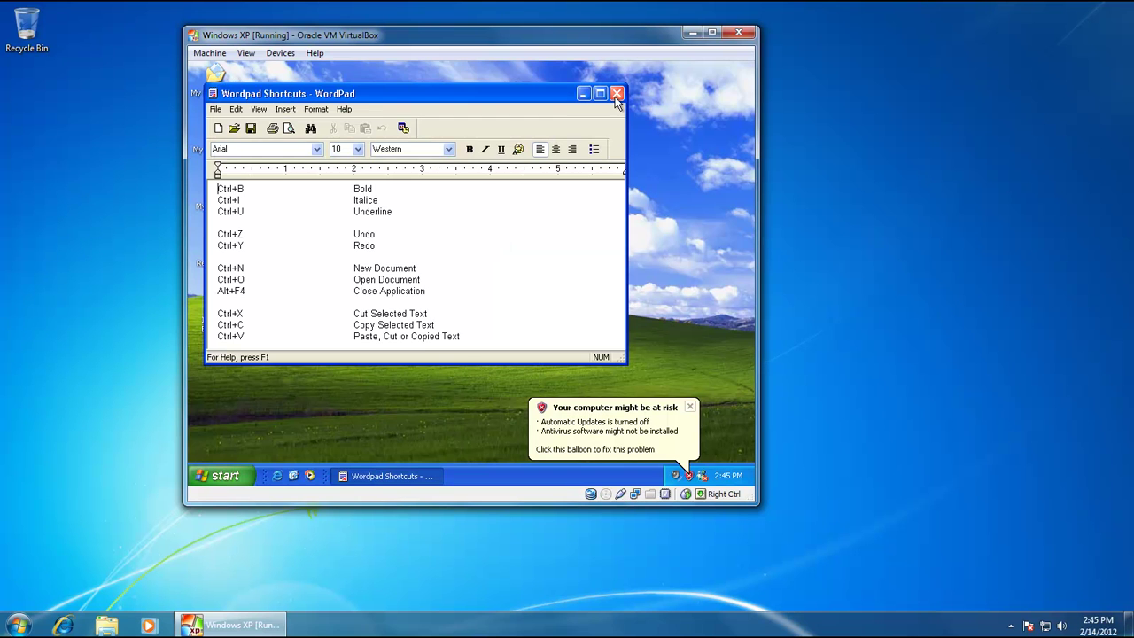
pyautogui.click(617, 95)
pyautogui.click(17, 625)
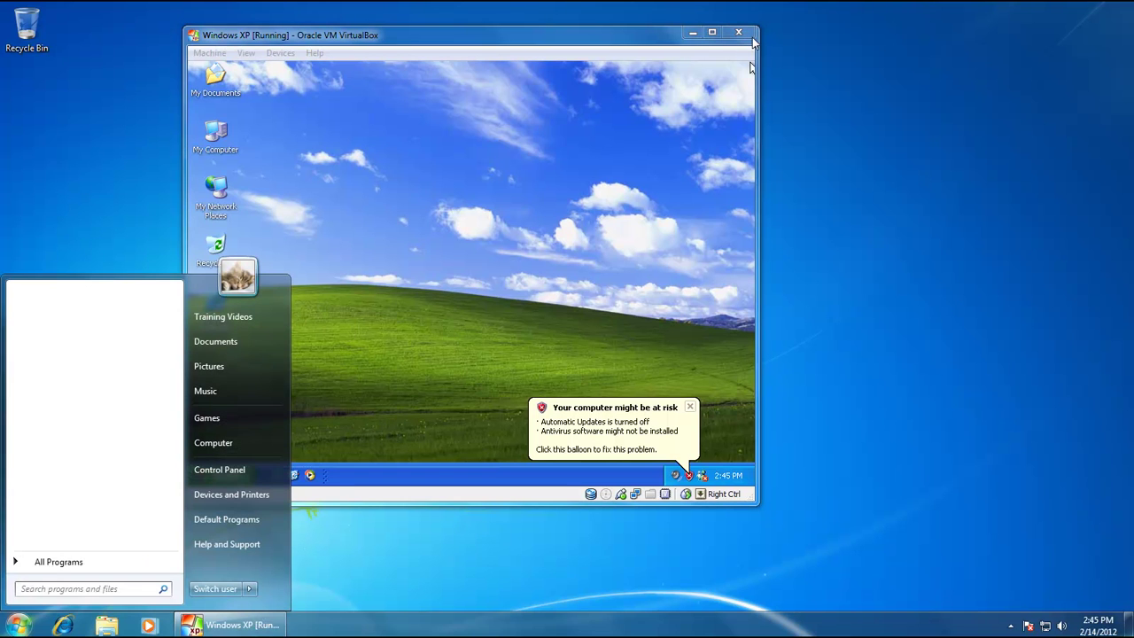
pyautogui.click(693, 33)
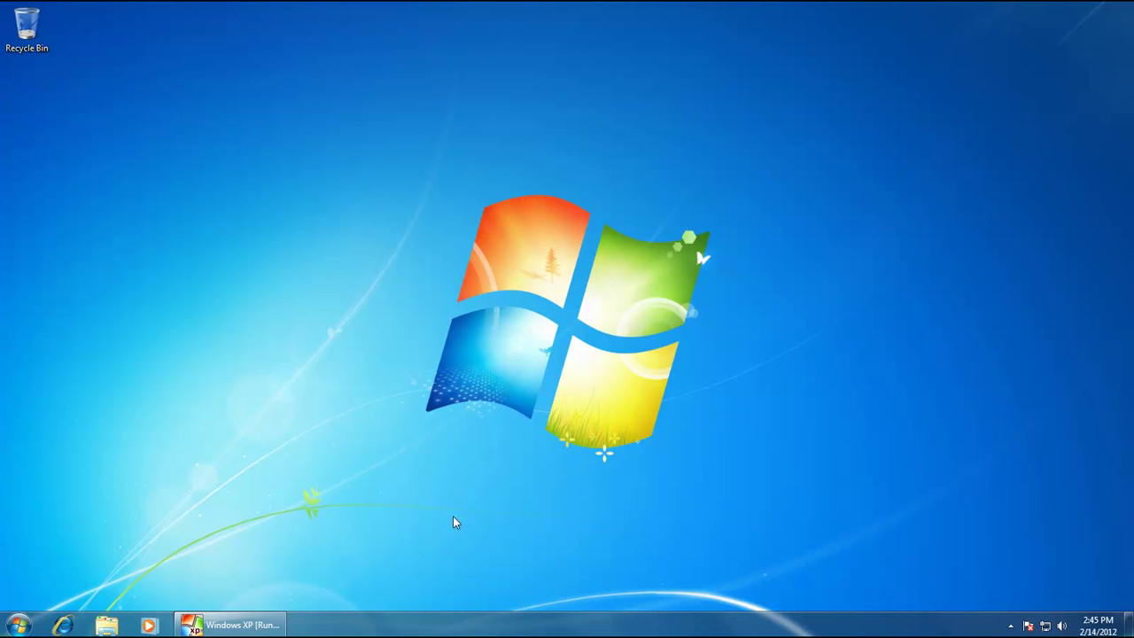
# - Enable Recent Items in the Windows 7 Start menu customization settings and save the properties
pyautogui.rightClick(17, 624)
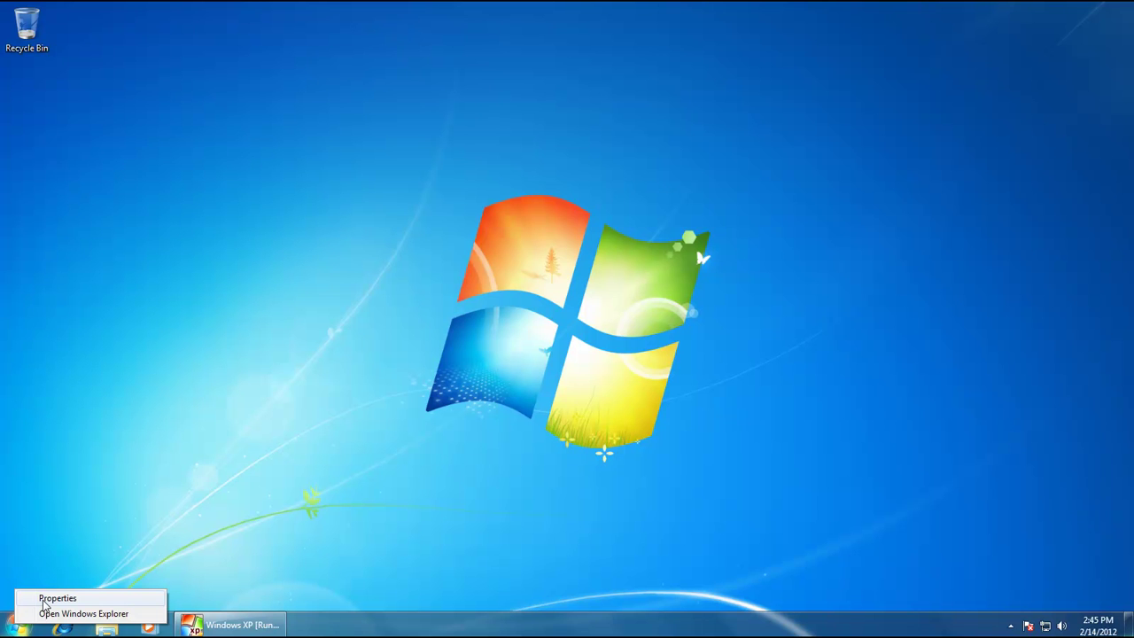
pyautogui.click(44, 601)
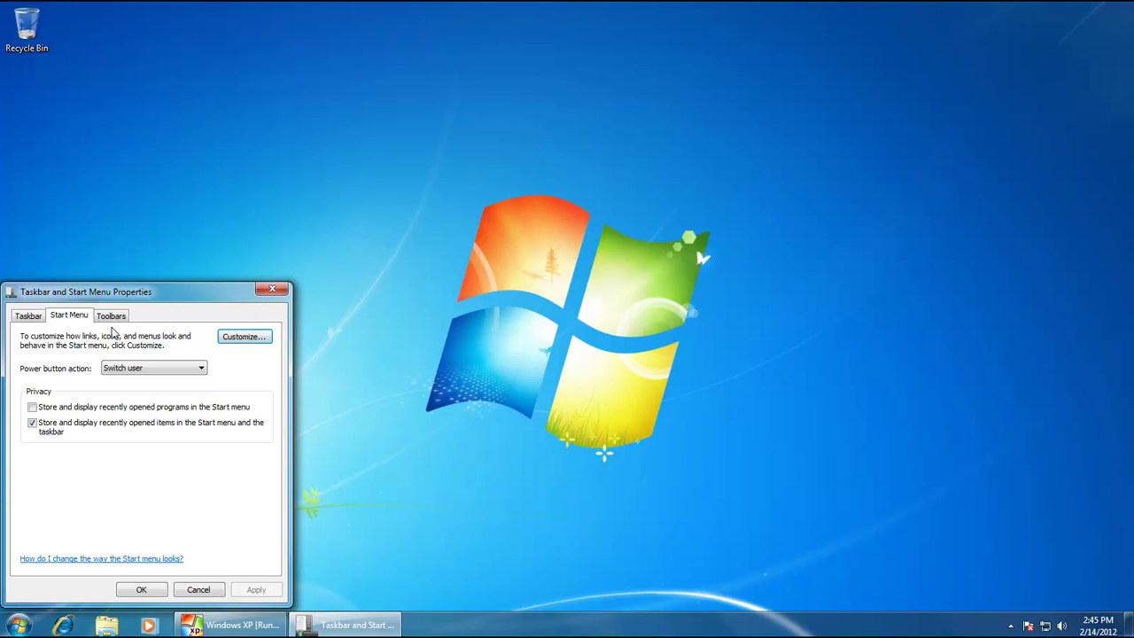
pyautogui.click(254, 338)
pyautogui.moveTo(263, 349); pyautogui.dragTo(270, 446)
pyautogui.click(35, 404)
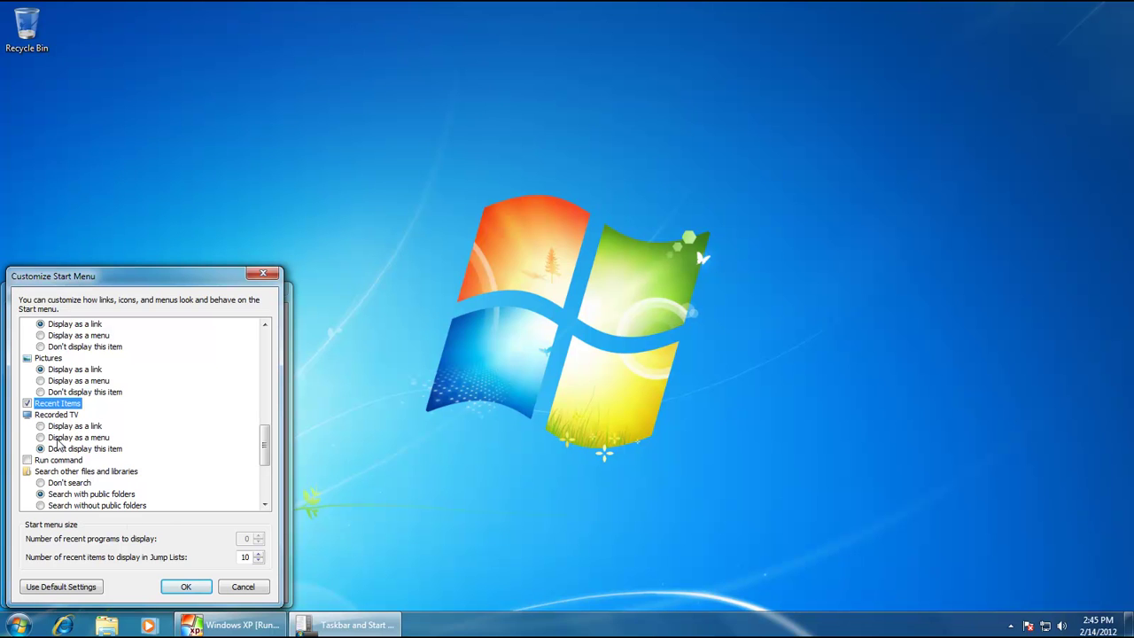
pyautogui.click(182, 585)
pyautogui.click(133, 589)
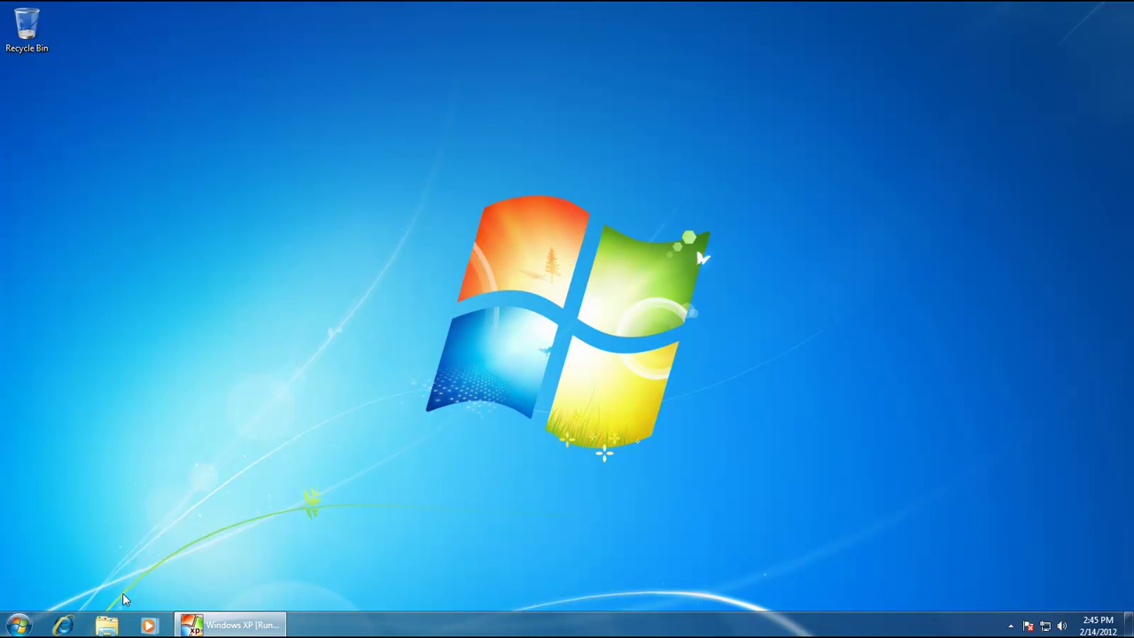
# - Check the Start menu's Recent Items list, and open and close the Chapter 1 - Lesson 5 Part 3 presentation from the Documents library
pyautogui.click(19, 625)
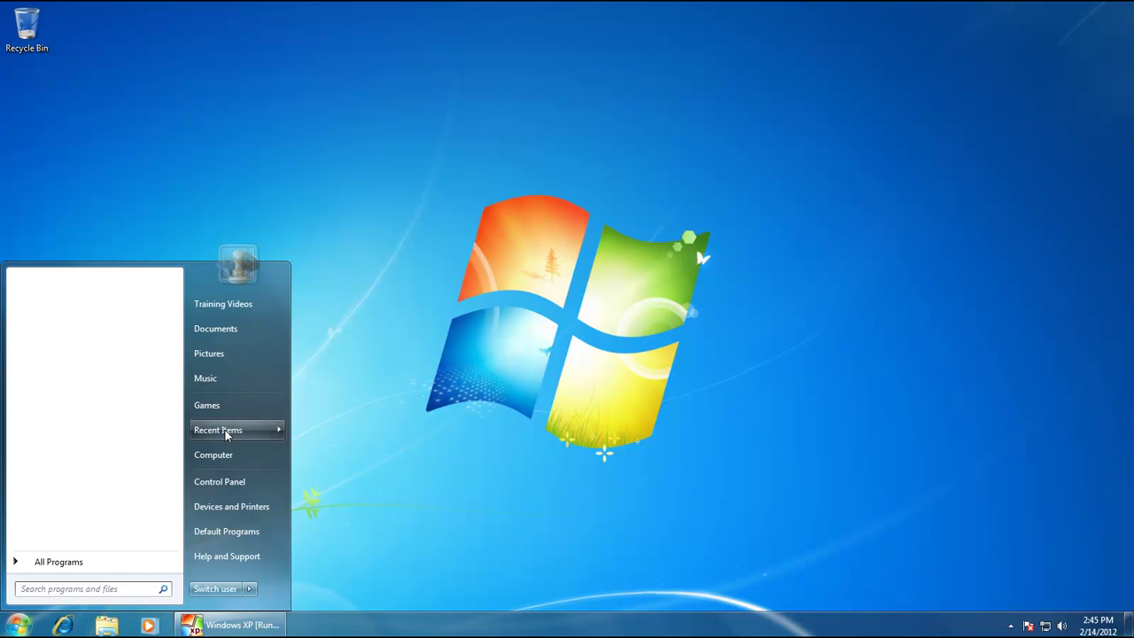
pyautogui.moveTo(224, 432)
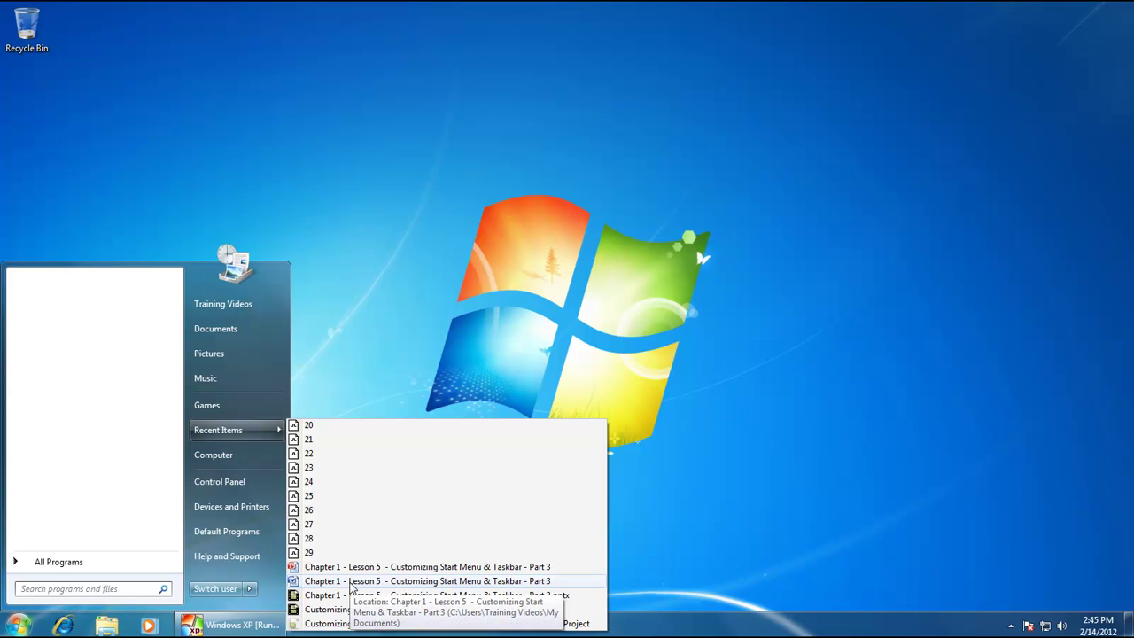
pyautogui.click(238, 329)
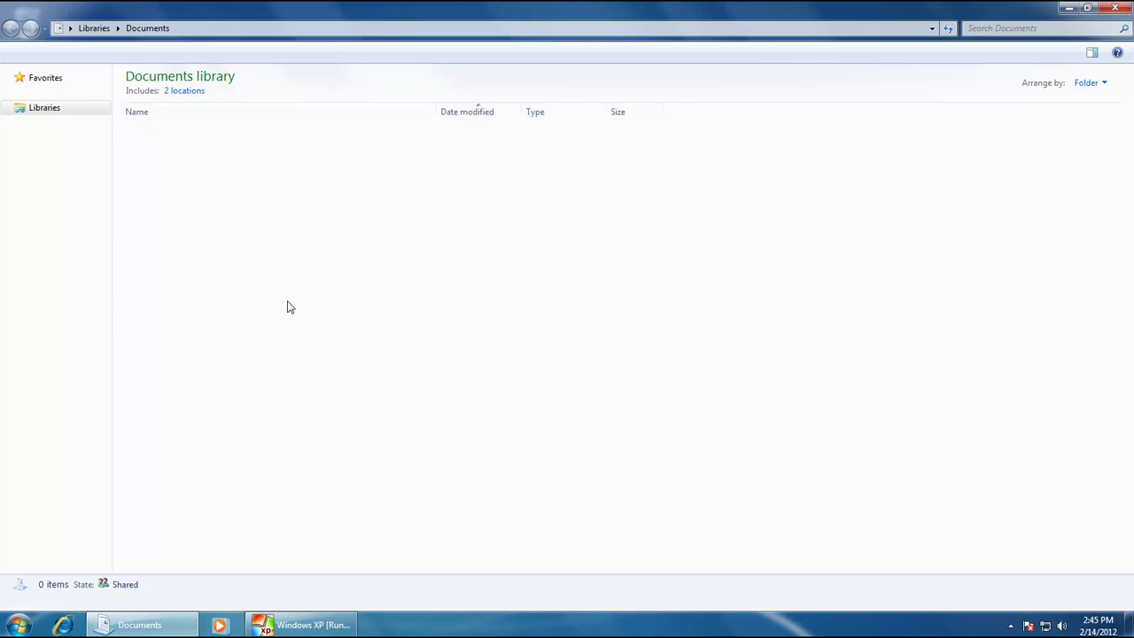
pyautogui.doubleClick(195, 240)
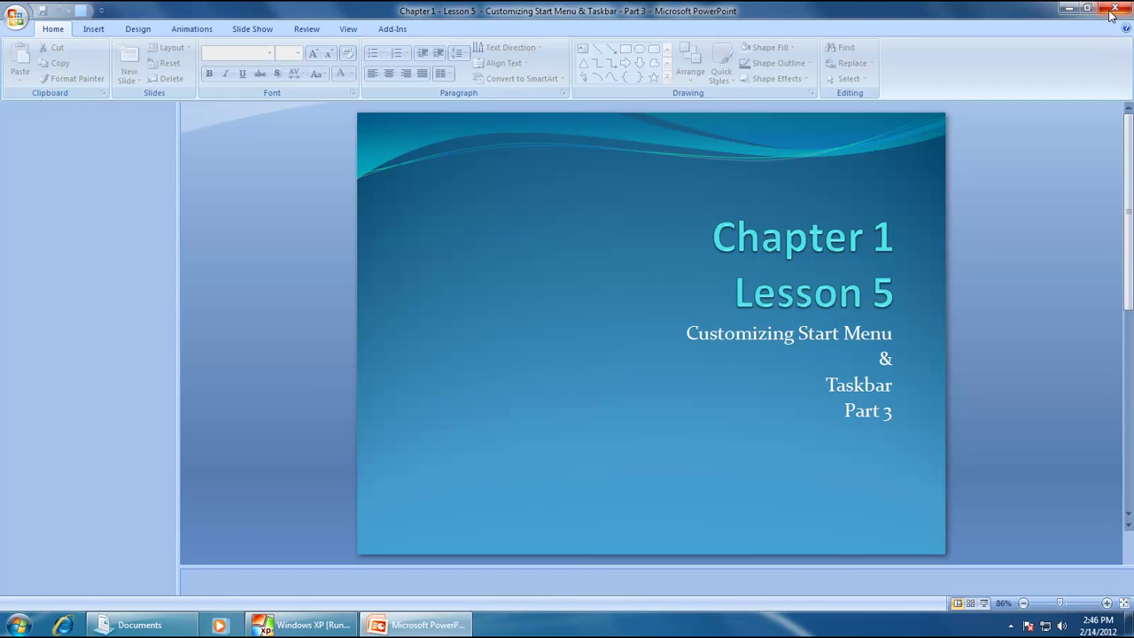
pyautogui.click(1113, 9)
pyautogui.click(1112, 9)
# - Open the Chapter 1 - Lesson 5 Part 3 presentation from the Start menu's Recent Items and close it
pyautogui.press('super')
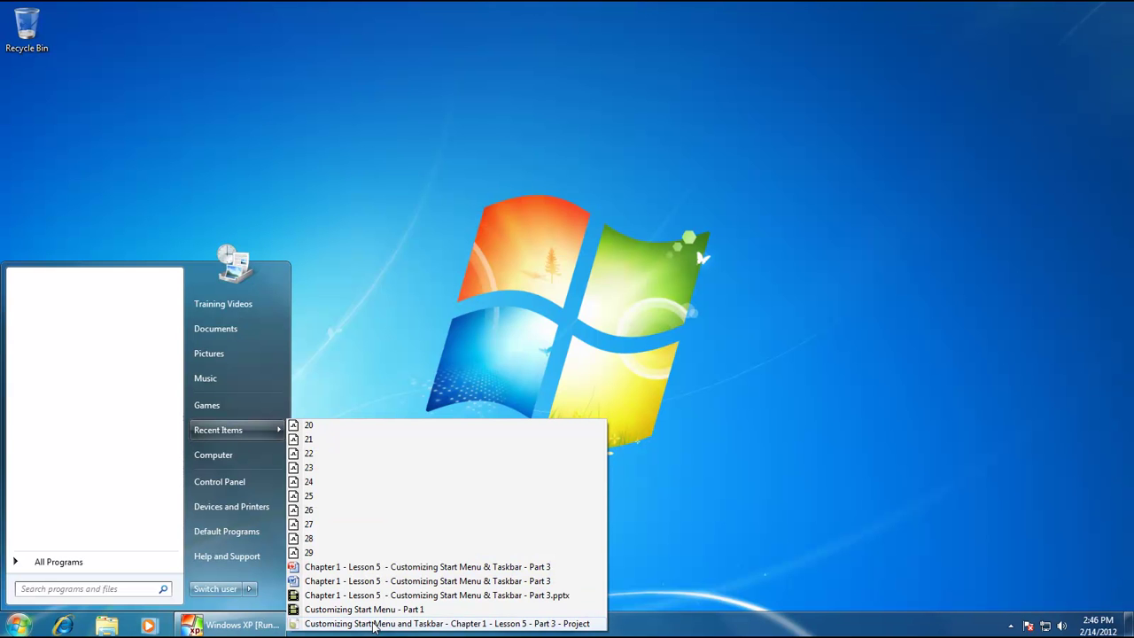
pyautogui.click(367, 568)
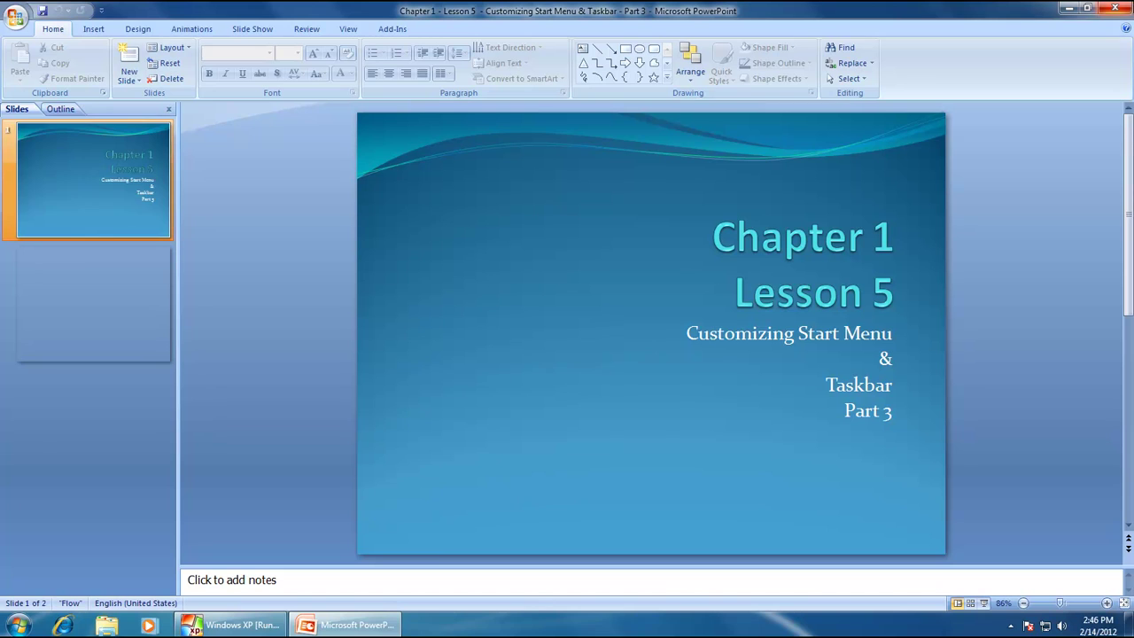
pyautogui.click(1111, 8)
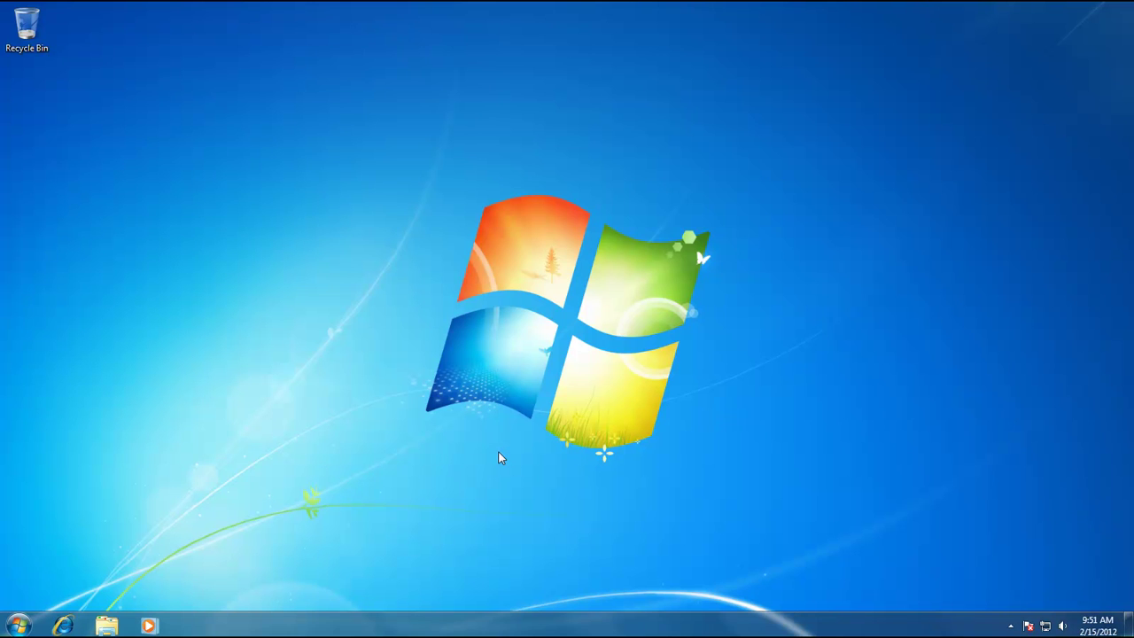
# - Set the number of recent programs to display to 15 in the Start menu customization settings
pyautogui.rightClick(15, 625)
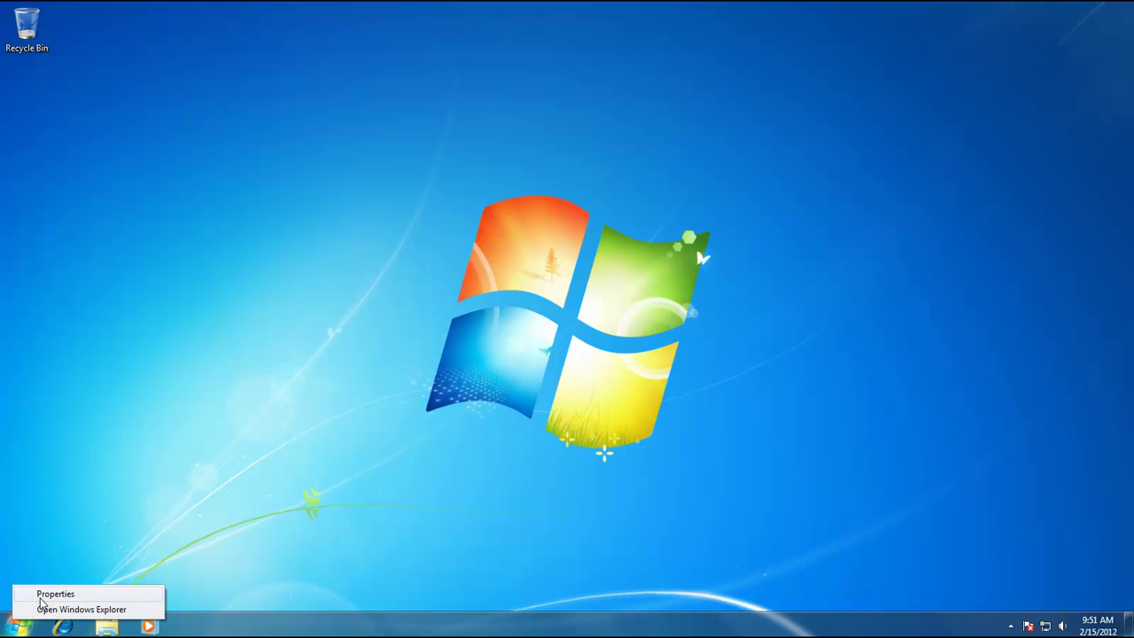
pyautogui.click(46, 597)
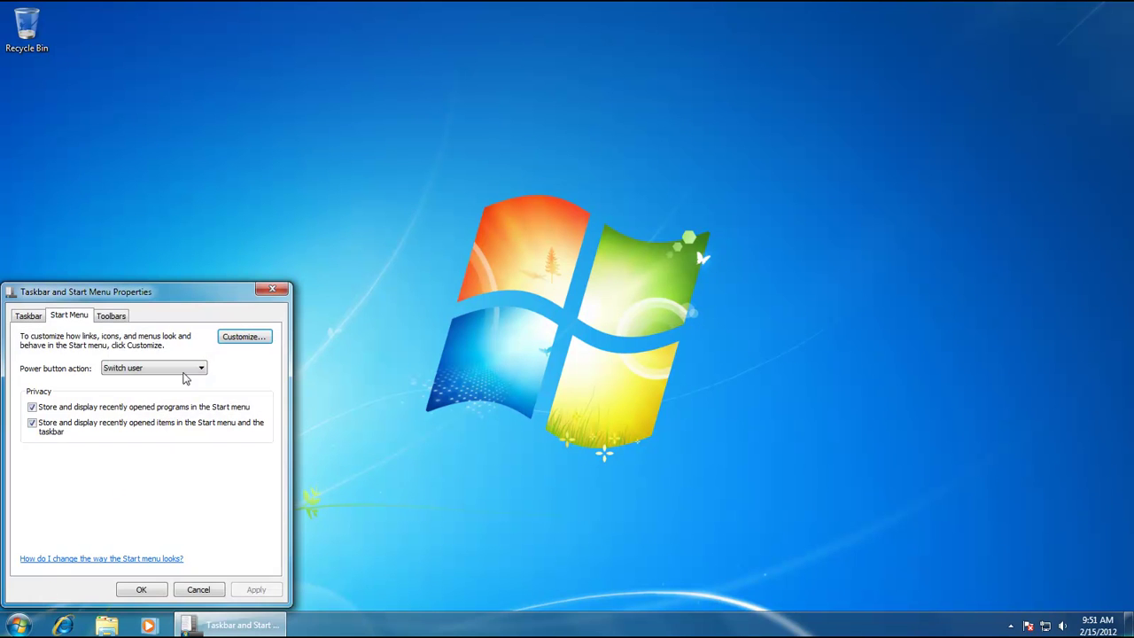
pyautogui.click(233, 341)
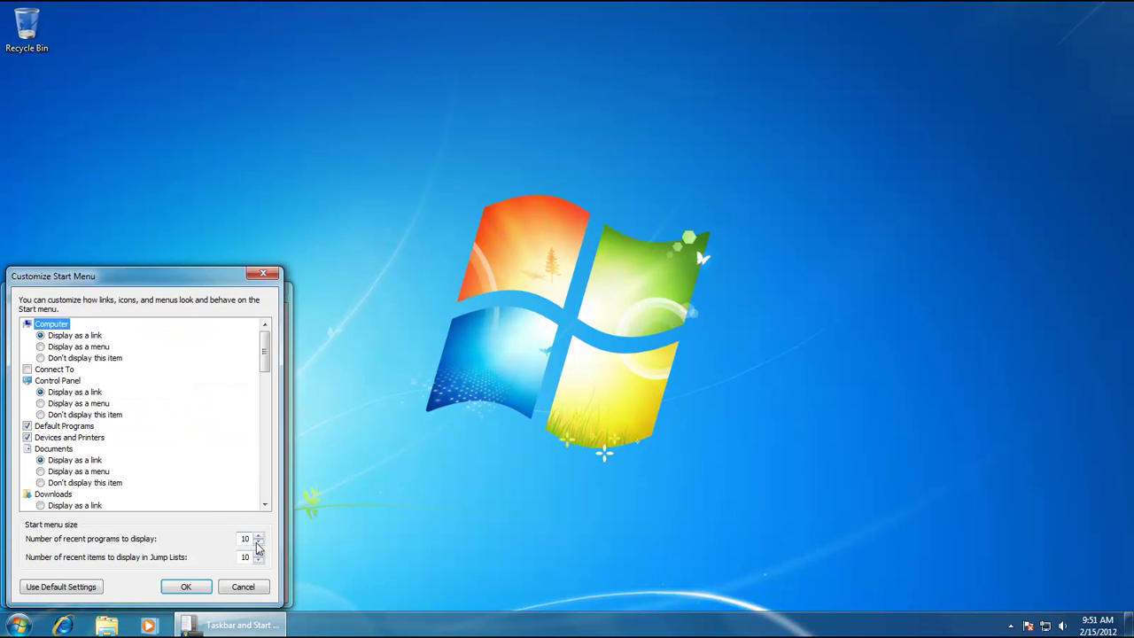
pyautogui.click(258, 536)
pyautogui.click(257, 536)
pyautogui.click(258, 536)
pyautogui.click(257, 536)
pyautogui.click(258, 536)
# - Set the number of recent items to display in Jump Lists to 15 and save the Start menu properties
pyautogui.click(258, 554)
pyautogui.click(258, 553)
pyautogui.click(257, 554)
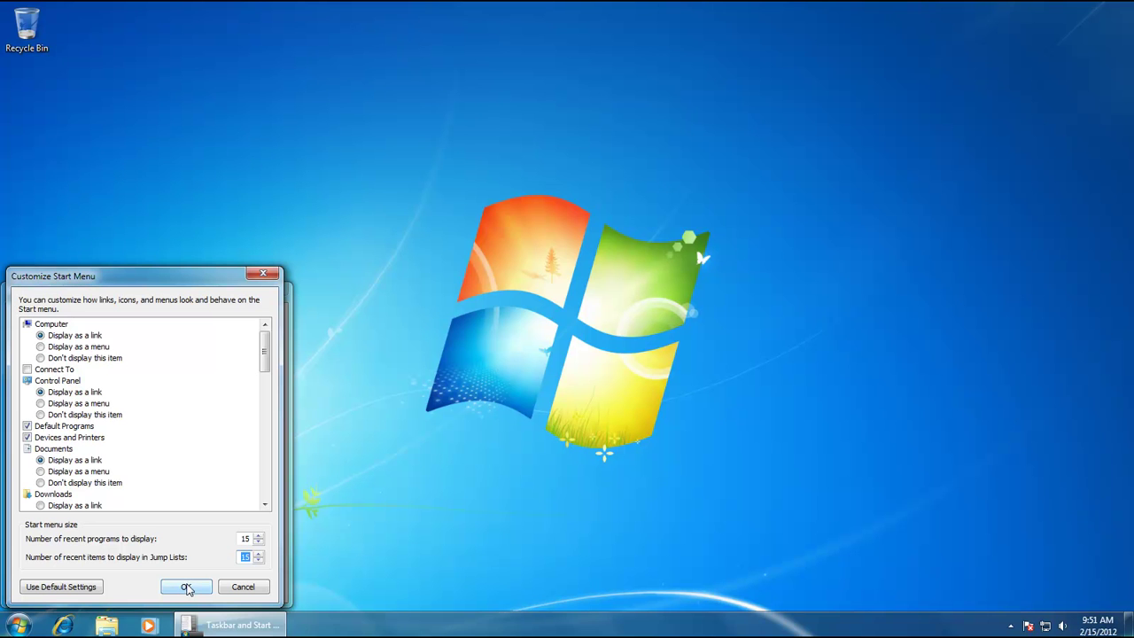
pyautogui.click(188, 587)
pyautogui.click(142, 589)
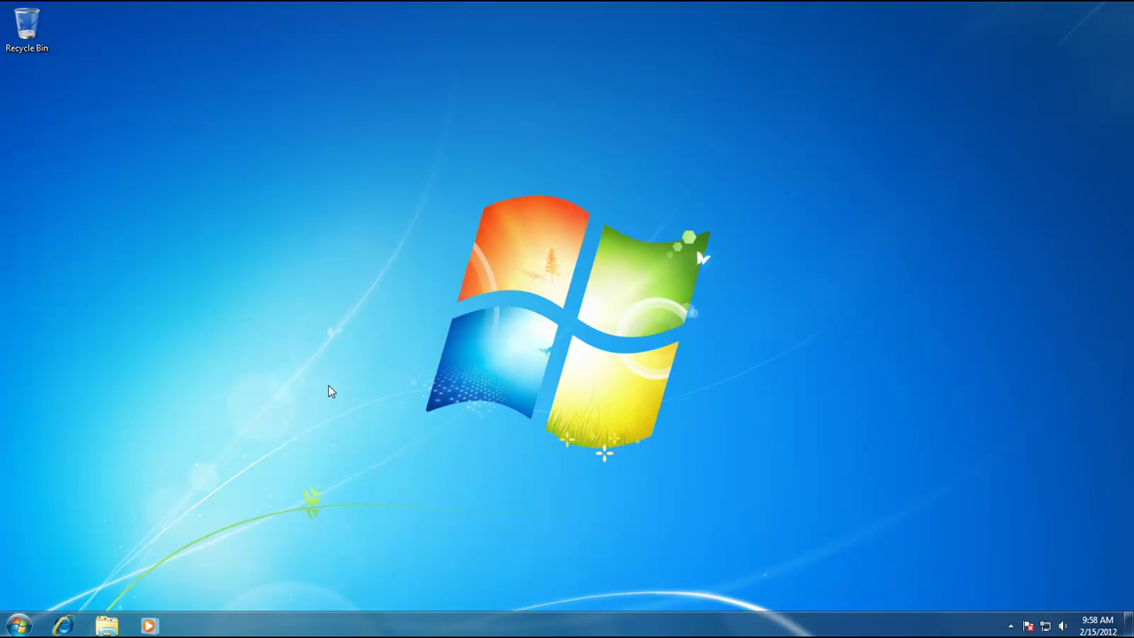
# - Check the Start menu's recent programs and its Recent Items list, and close the menu
pyautogui.click(18, 626)
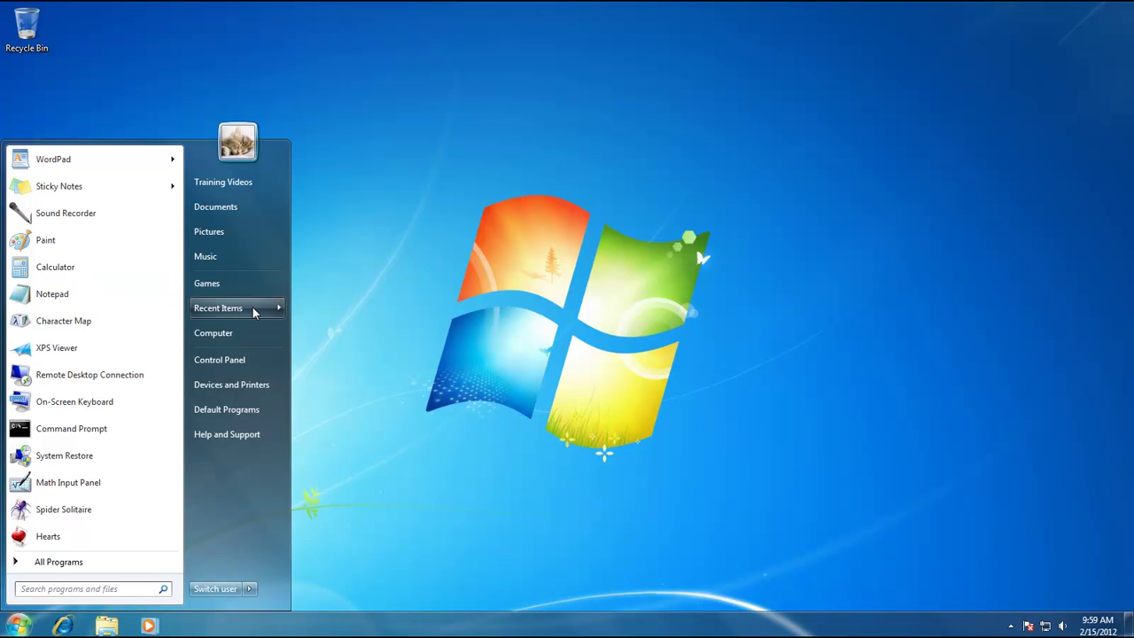
pyautogui.moveTo(253, 308)
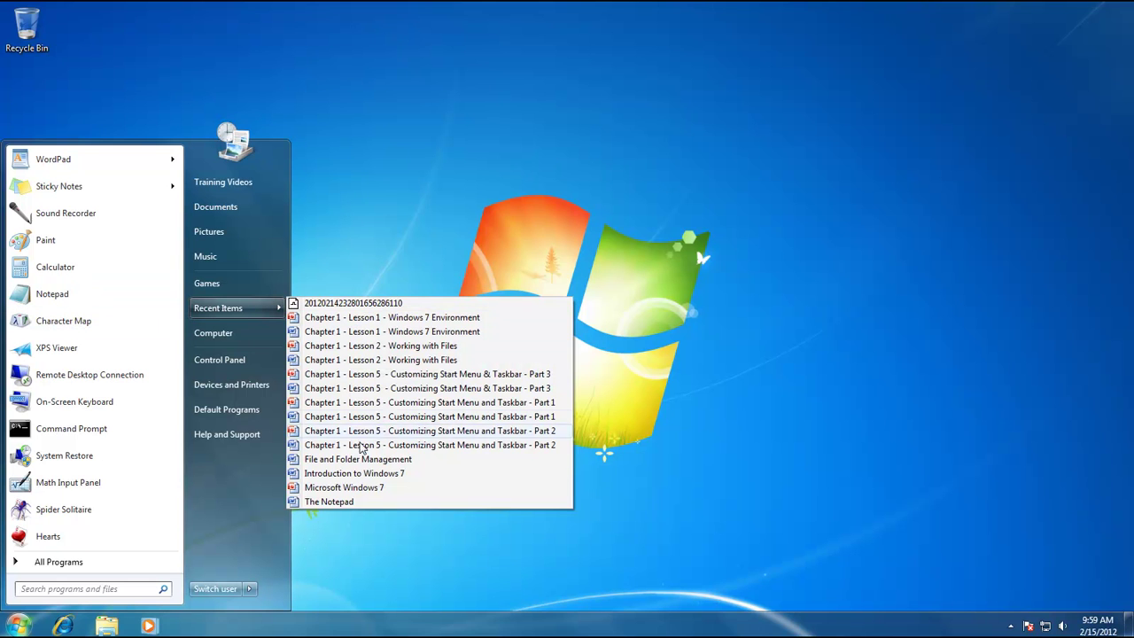
pyautogui.click(461, 250)
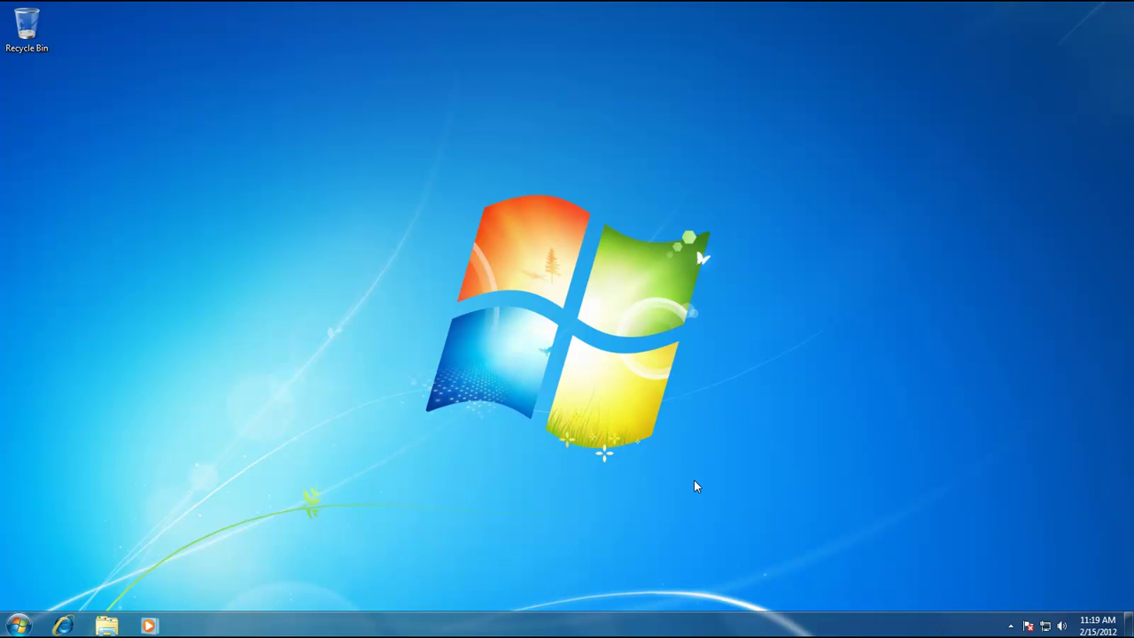
# - Delete Chapter 1 - Lesson 1 - Windows 7 Environment from the Start menu's Recent Items list
pyautogui.click(19, 625)
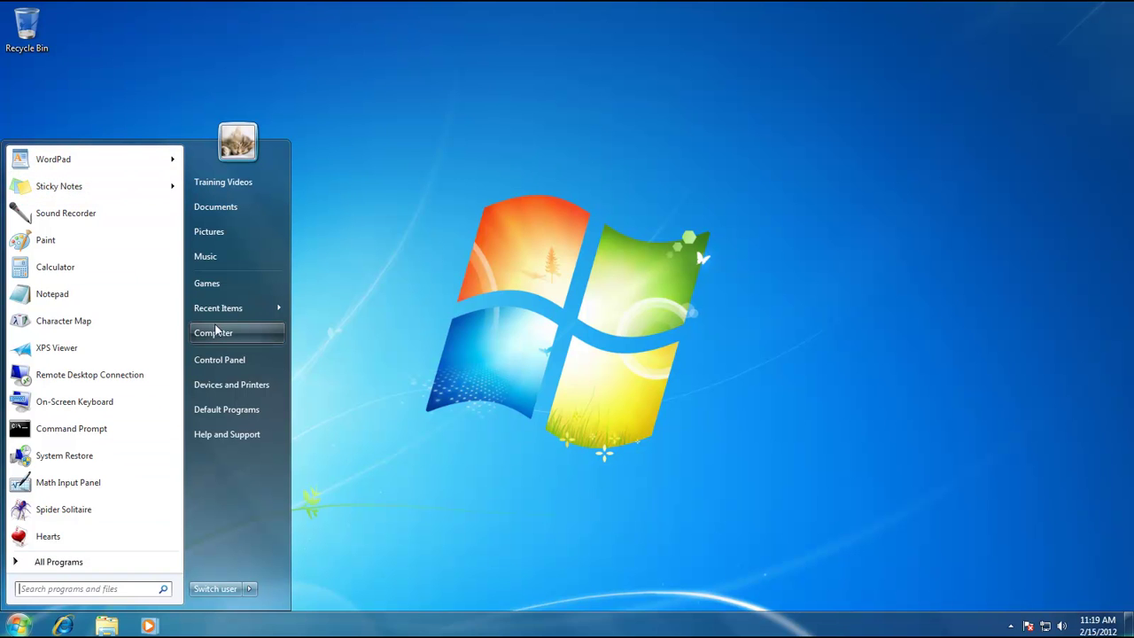
pyautogui.moveTo(224, 311)
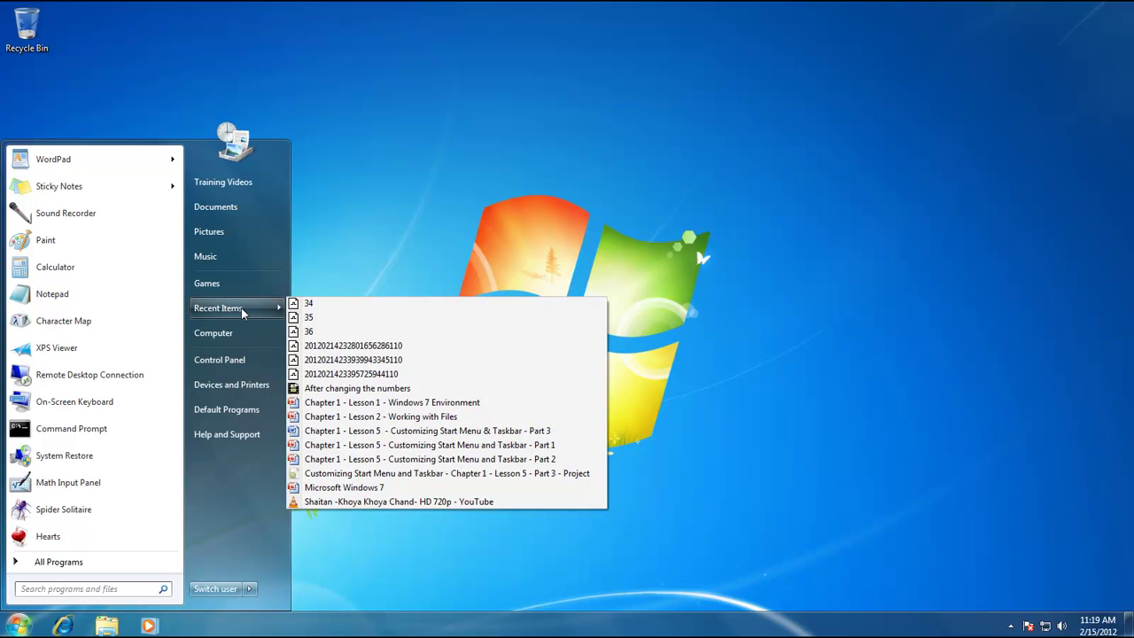
pyautogui.rightClick(348, 402)
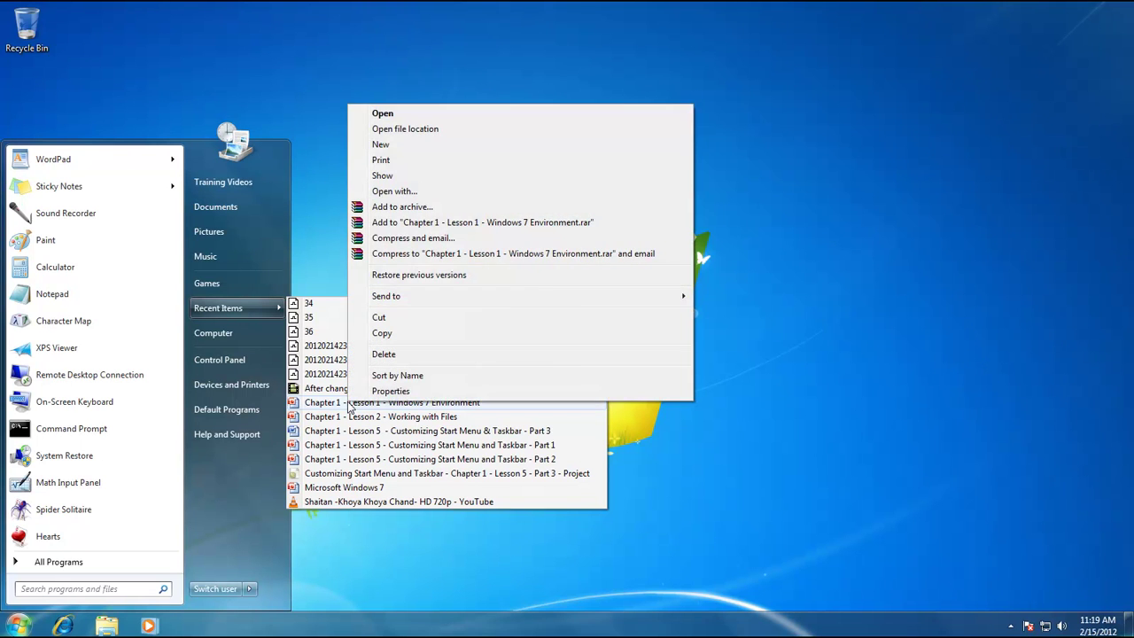
pyautogui.click(405, 355)
# - Remove Paint from the Start menu's recent programs list and close the menu
pyautogui.rightClick(55, 252)
pyautogui.click(101, 338)
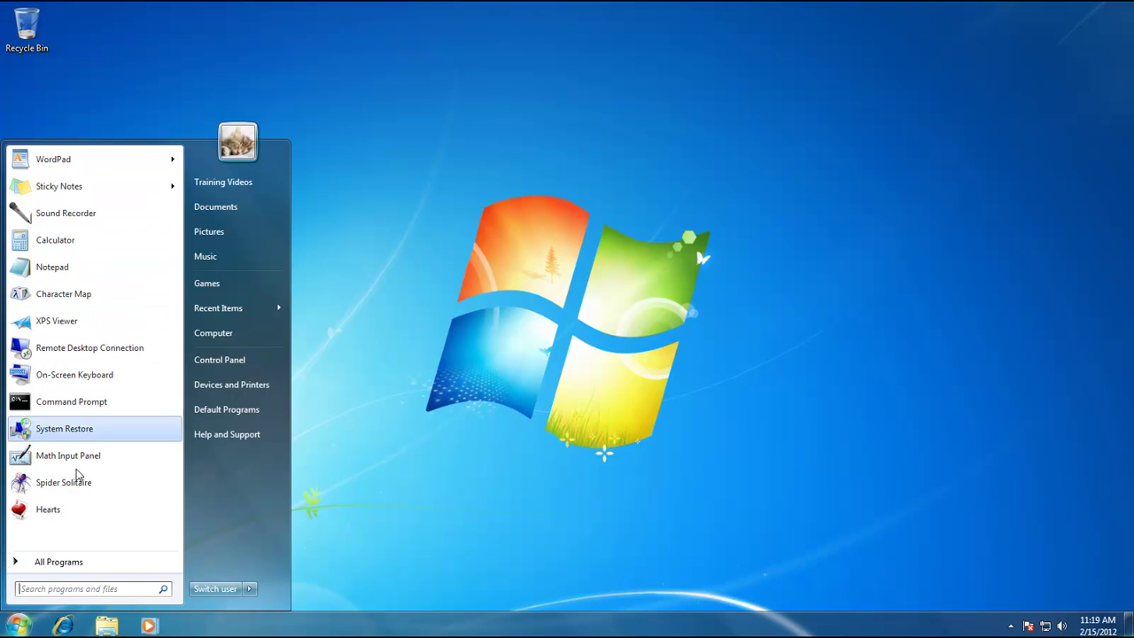
pyautogui.click(370, 546)
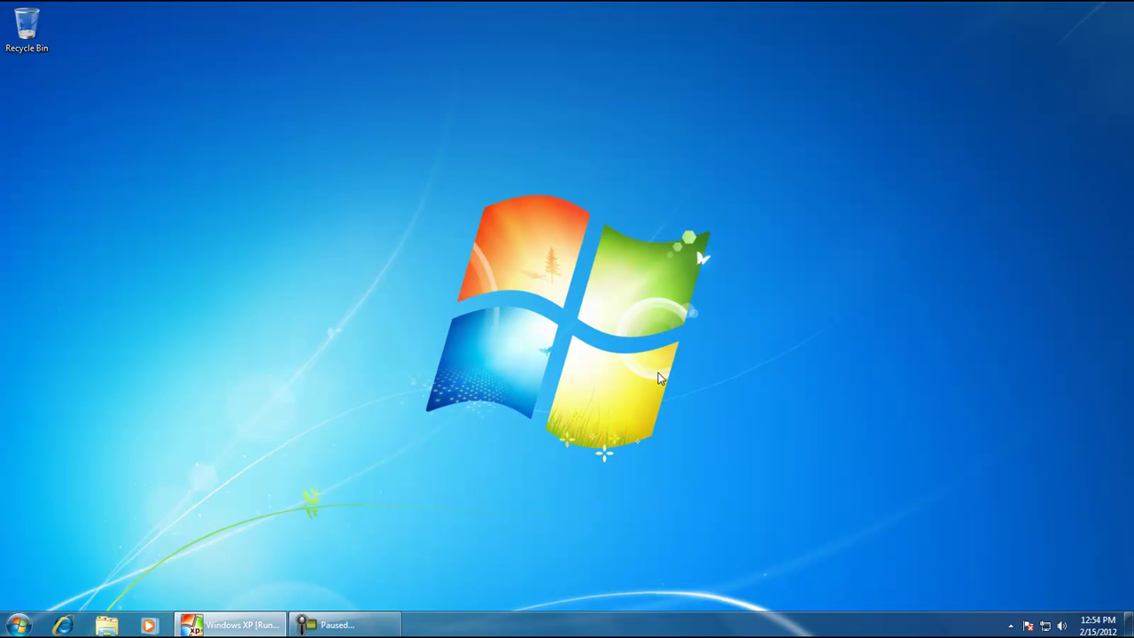
# - Open the Start menu customization settings and set Documents to display as a link
pyautogui.click(40, 622)
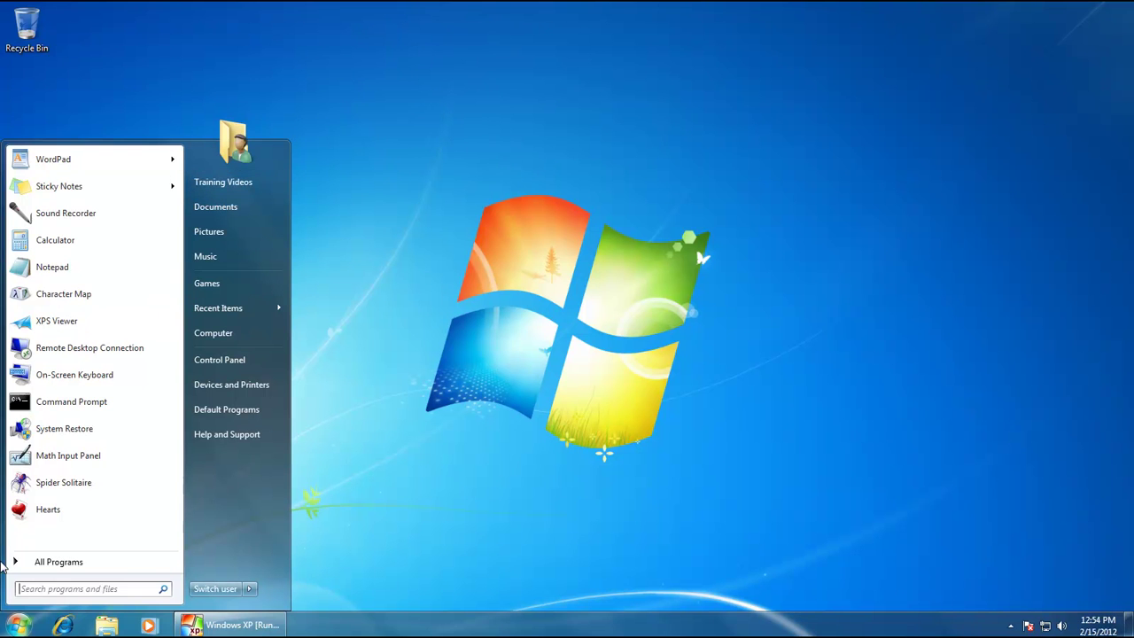
pyautogui.rightClick(18, 625)
pyautogui.click(56, 596)
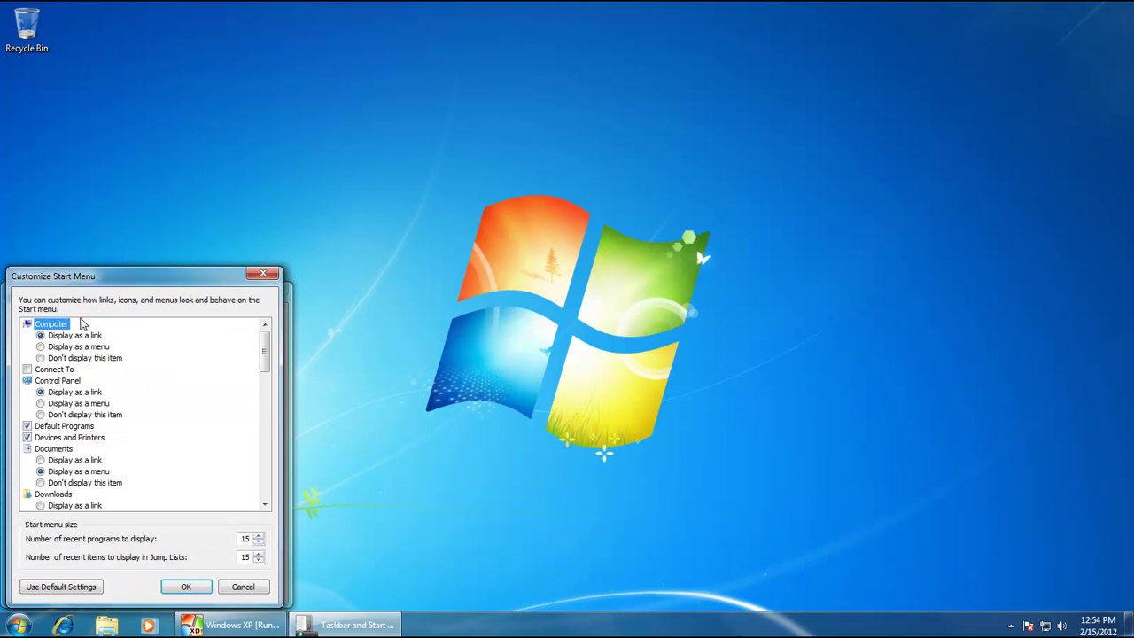
pyautogui.moveTo(262, 376); pyautogui.dragTo(273, 348)
pyautogui.click(59, 460)
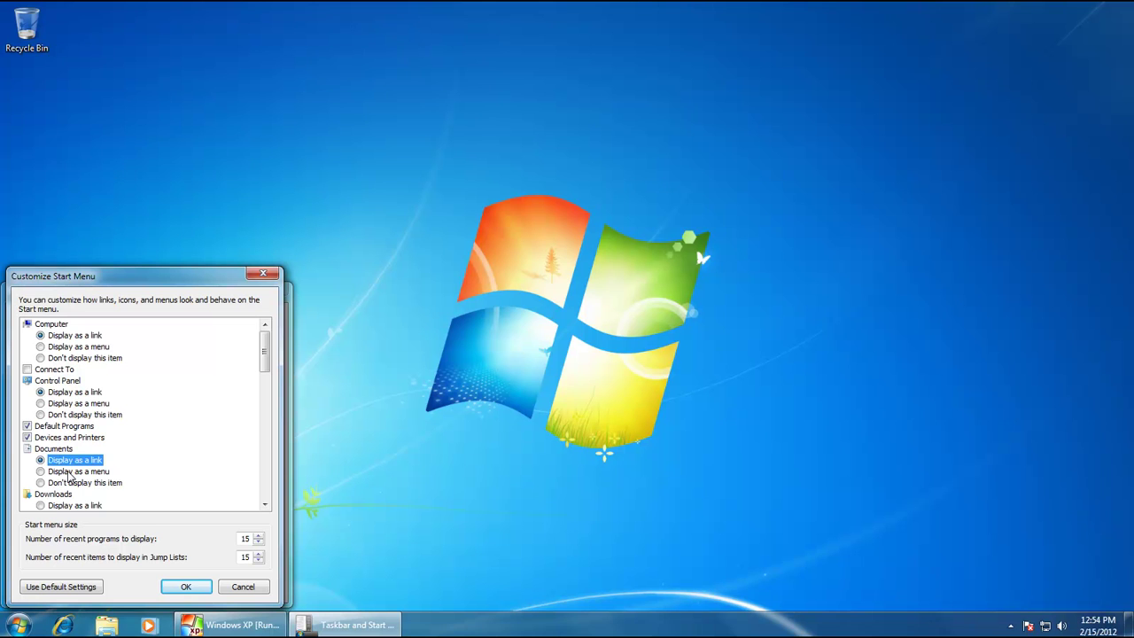
# - Look through the remaining customization options, set Documents to display as a menu, and save the Start menu properties
pyautogui.moveTo(263, 357); pyautogui.dragTo(255, 464)
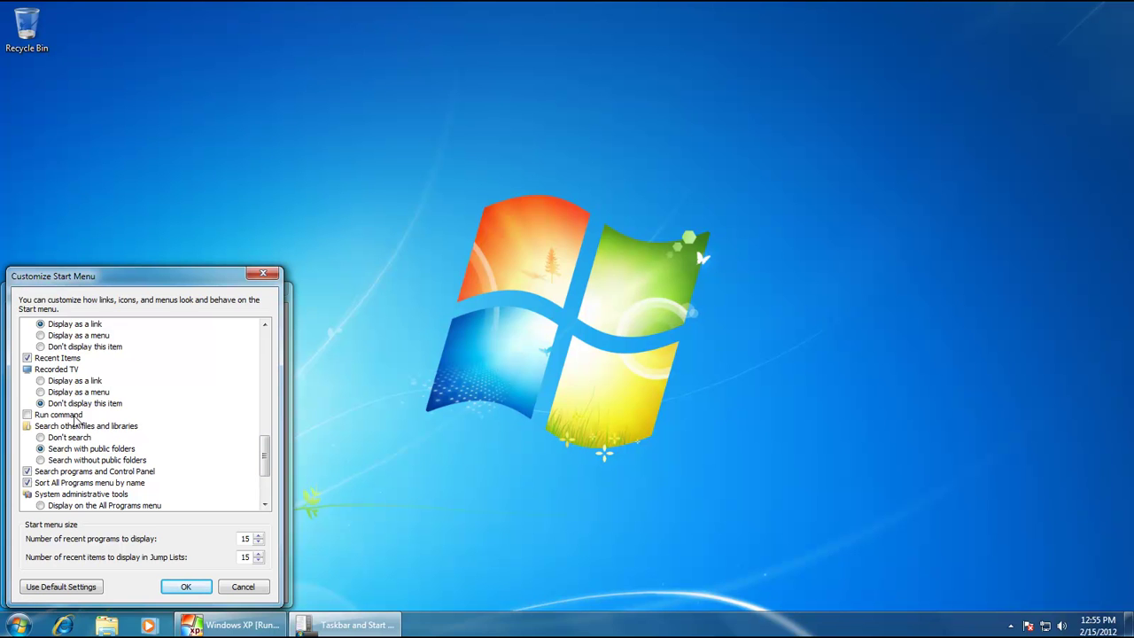
pyautogui.scroll(-3, 264, 470)
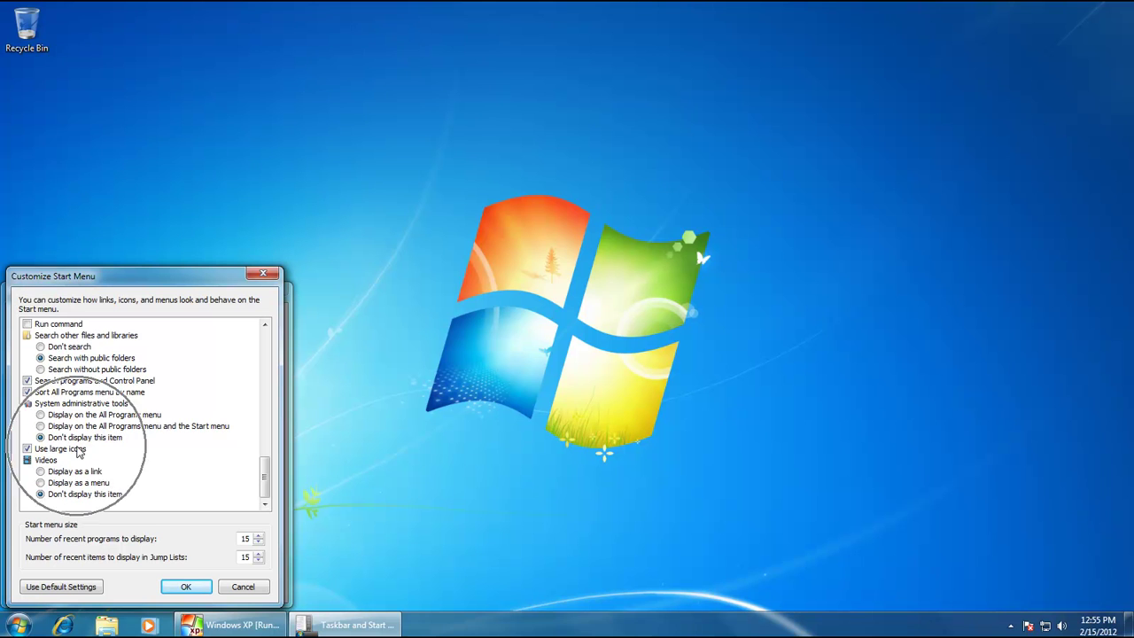
pyautogui.moveTo(265, 478); pyautogui.dragTo(277, 374)
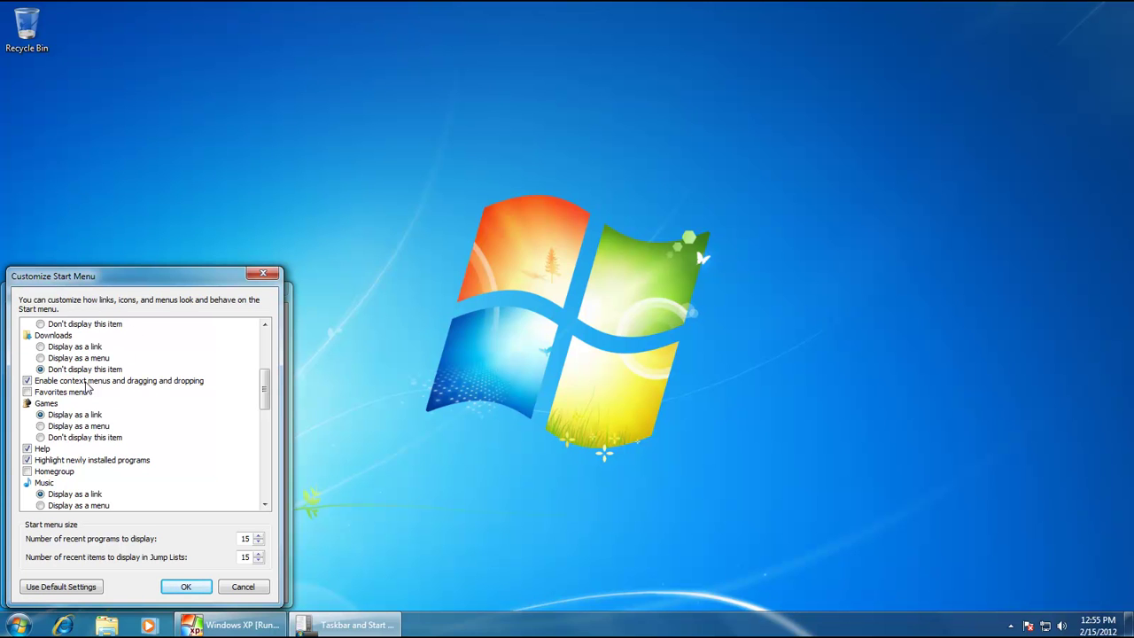
pyautogui.moveTo(264, 389); pyautogui.dragTo(266, 353)
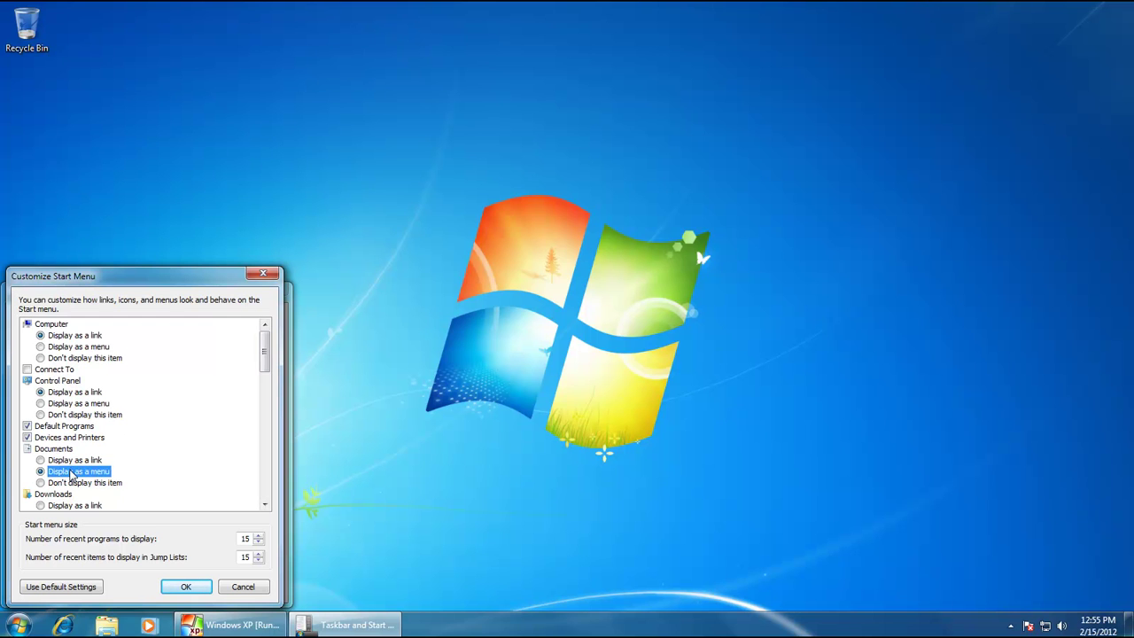
pyautogui.click(185, 587)
pyautogui.click(146, 588)
# - Browse the Start menu's Documents submenu through My Documents to the Letters folder, and close the menu
pyautogui.click(17, 625)
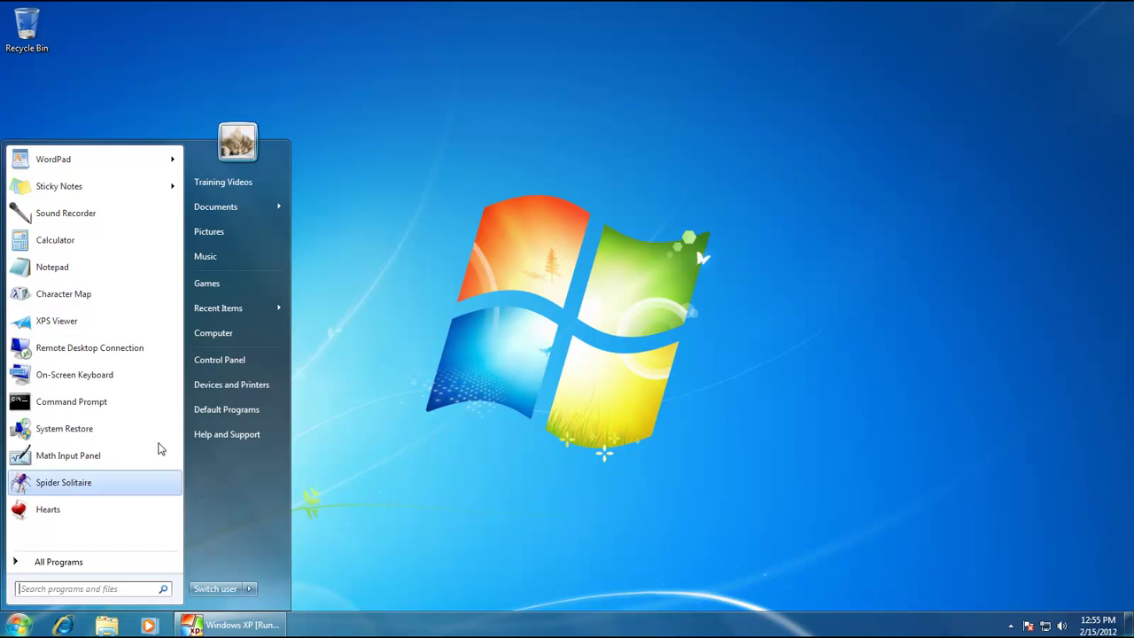
pyautogui.moveTo(236, 205)
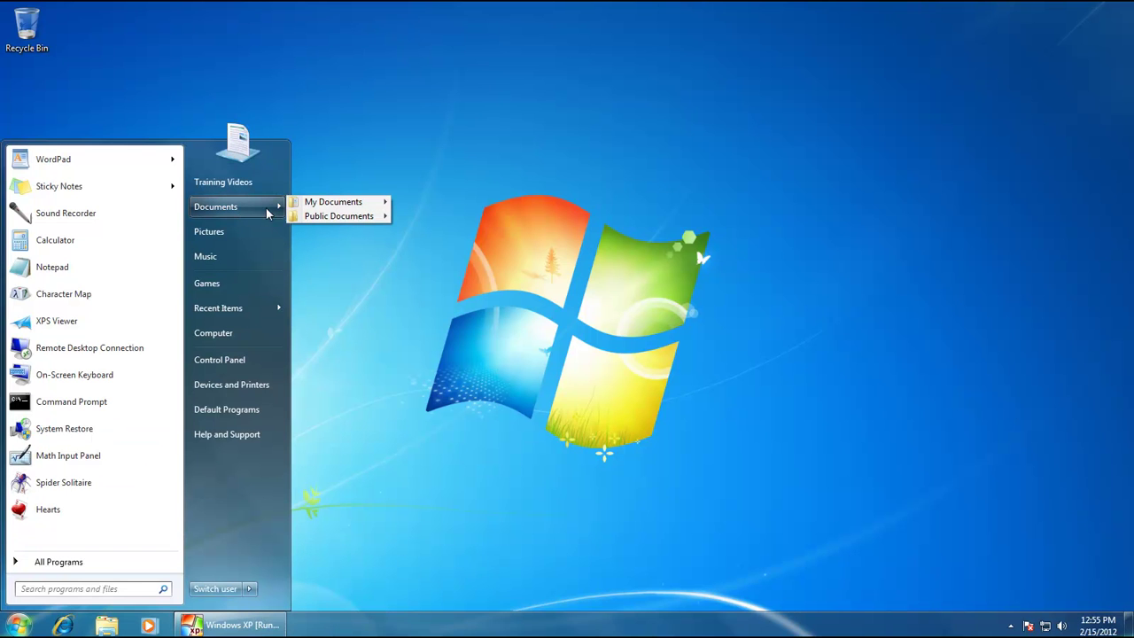
pyautogui.moveTo(335, 202)
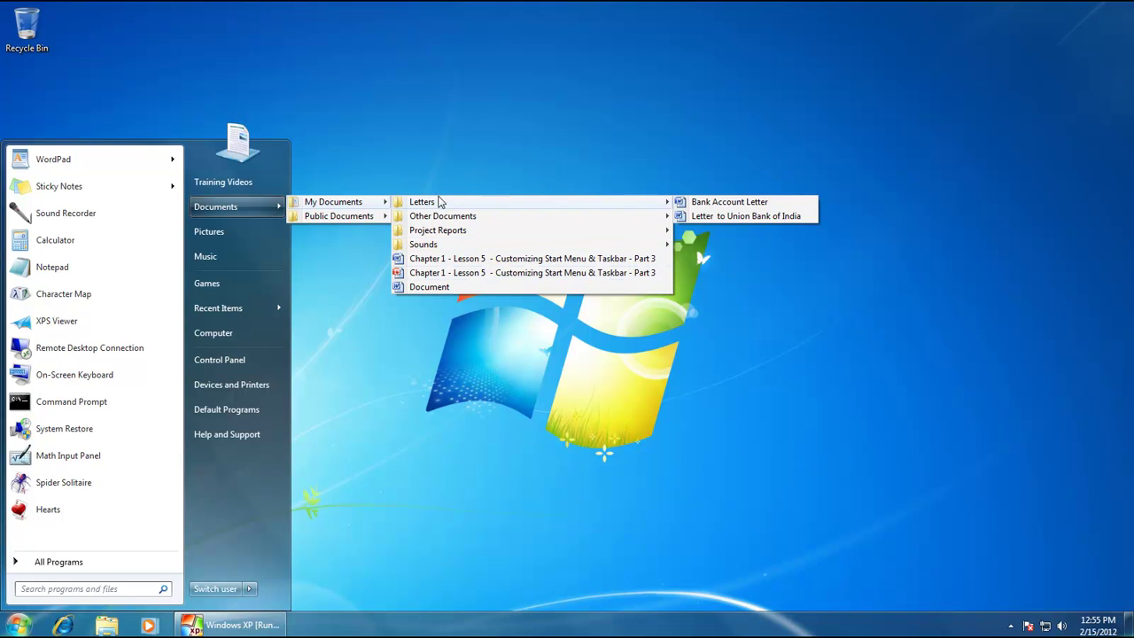
pyautogui.click(390, 315)
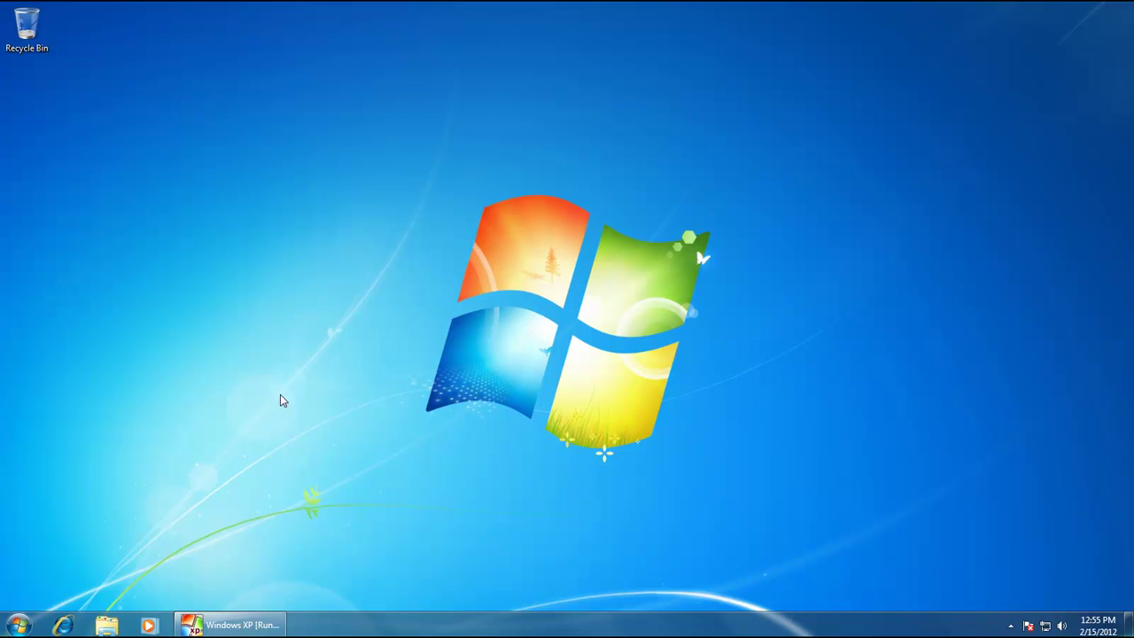
# - Switch to the Windows XP virtual machine and compare its Start menu and Run command with the Windows 7 Start menu
pyautogui.moveTo(226, 625)
pyautogui.click(250, 514)
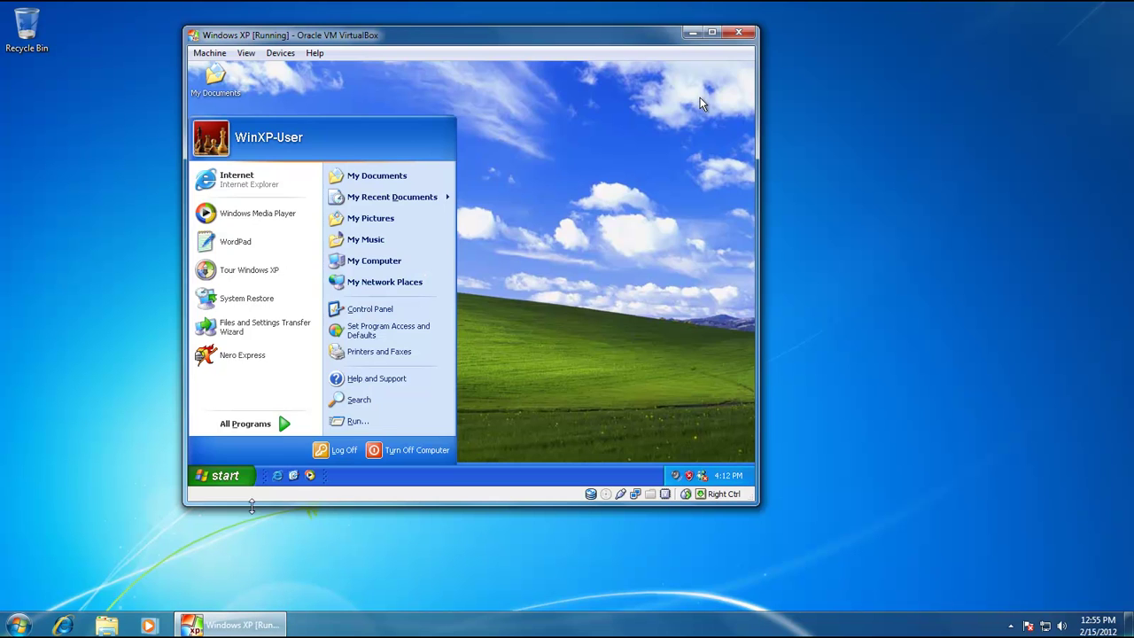
pyautogui.click(232, 478)
pyautogui.click(232, 478)
pyautogui.click(364, 424)
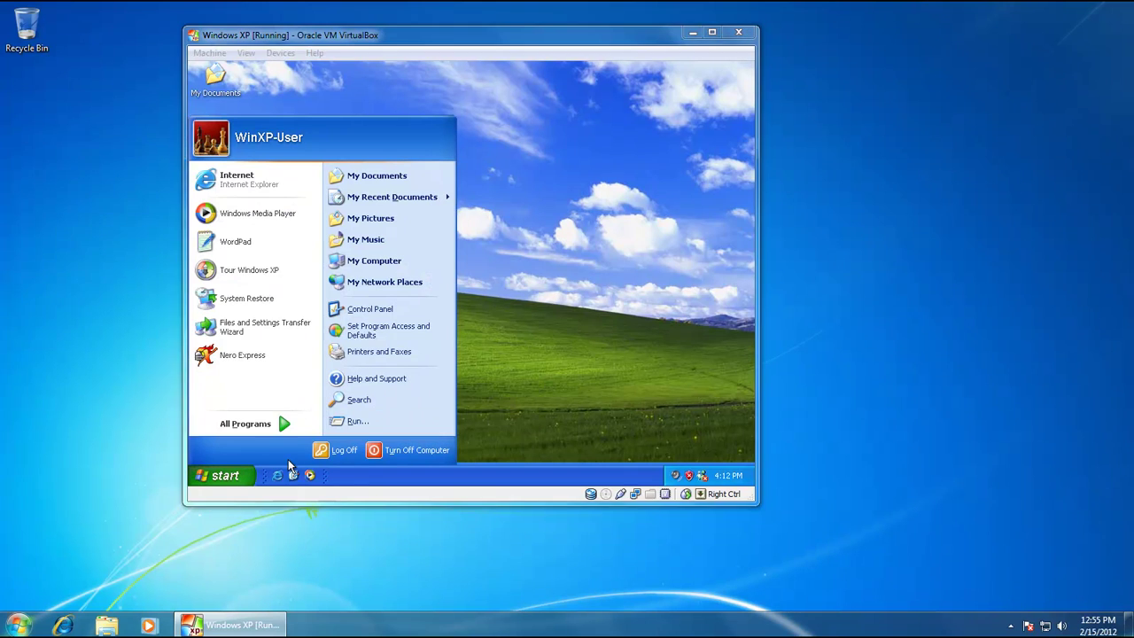
pyautogui.press('super')
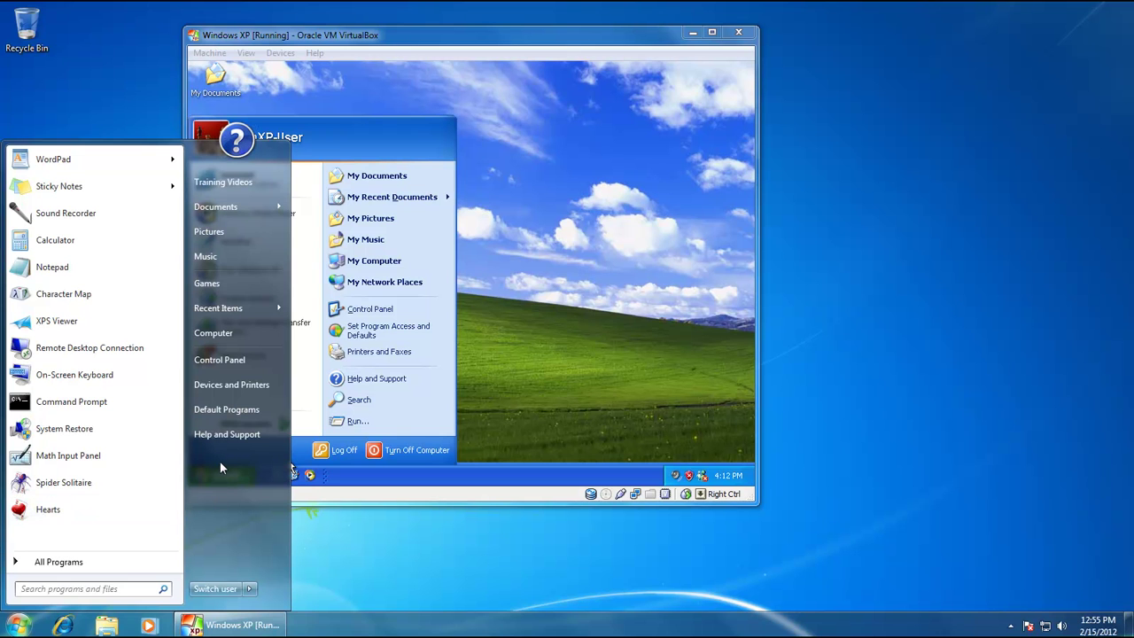
# - Turn off Use large icons, enable the Run command, save the Start menu properties, and check the menu
pyautogui.rightClick(20, 626)
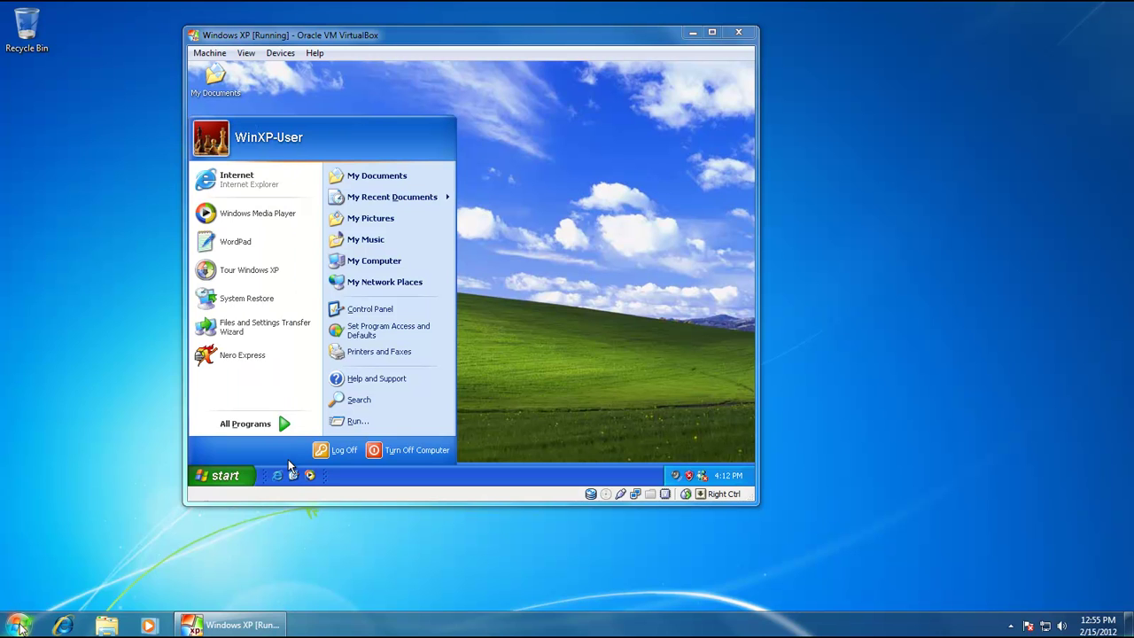
pyautogui.click(43, 598)
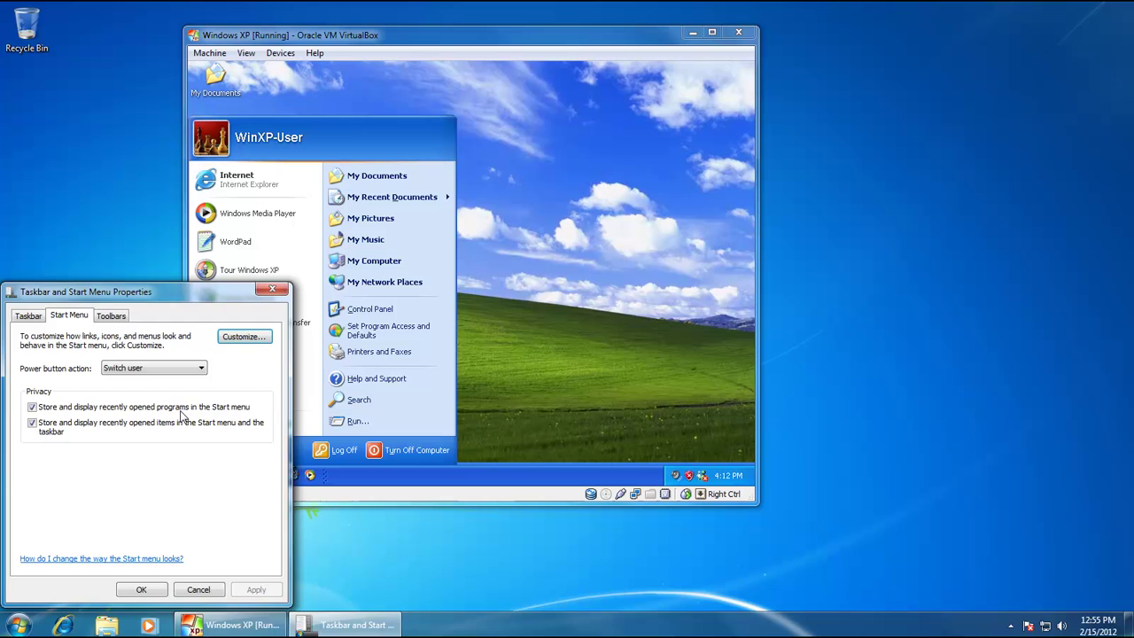
pyautogui.click(259, 338)
pyautogui.moveTo(268, 354); pyautogui.dragTo(247, 493)
pyautogui.click(51, 452)
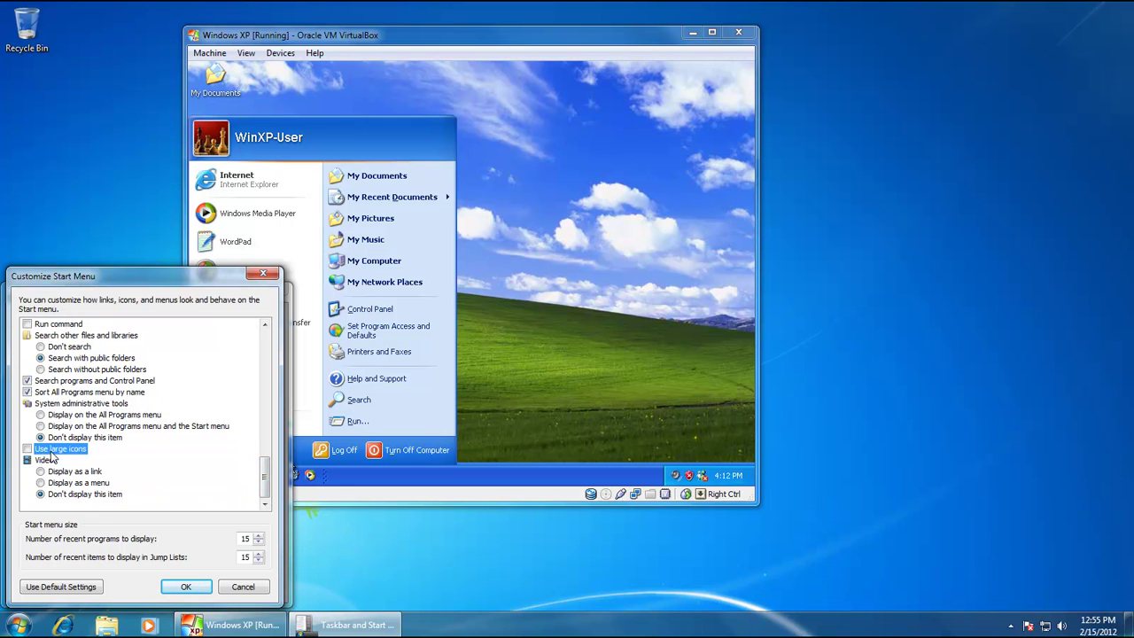
pyautogui.click(32, 326)
pyautogui.click(186, 587)
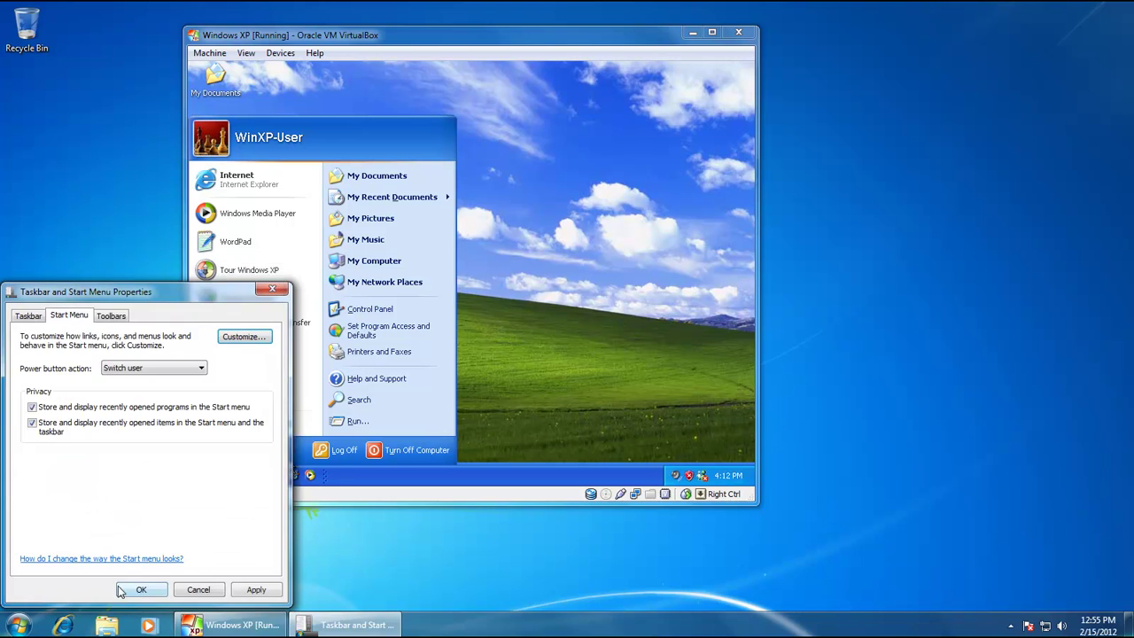
pyautogui.click(133, 587)
pyautogui.click(20, 625)
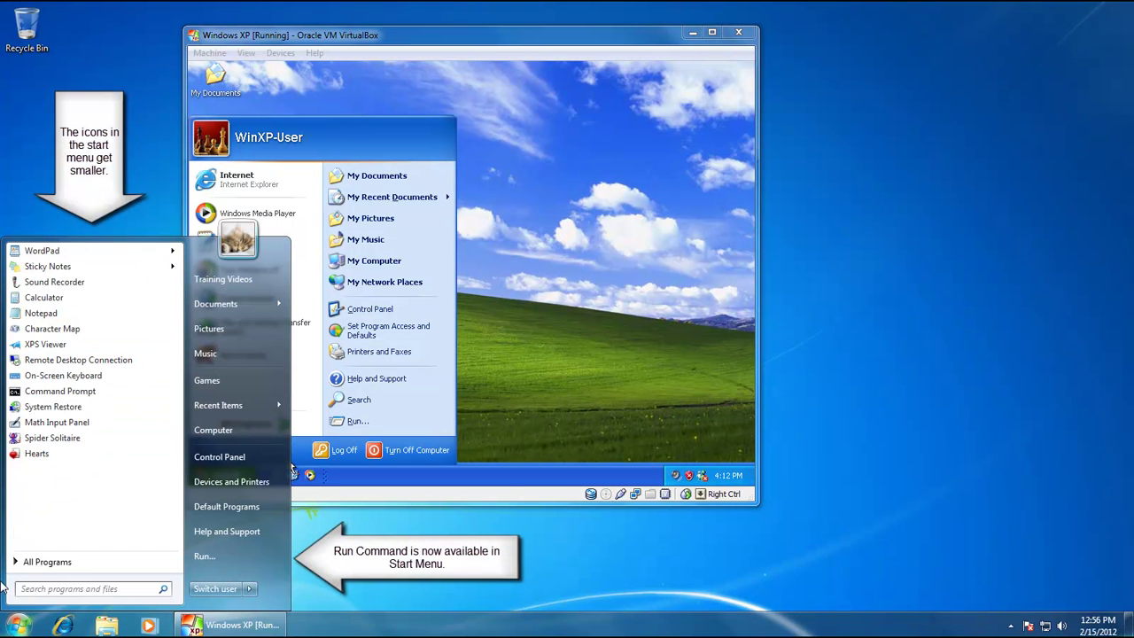
# - Locate the Enable context menus and dragging and dropping option in the Start menu customization settings, and leave without saving
pyautogui.rightClick(18, 622)
pyautogui.click(36, 600)
pyautogui.click(251, 336)
pyautogui.moveTo(262, 356); pyautogui.dragTo(263, 394)
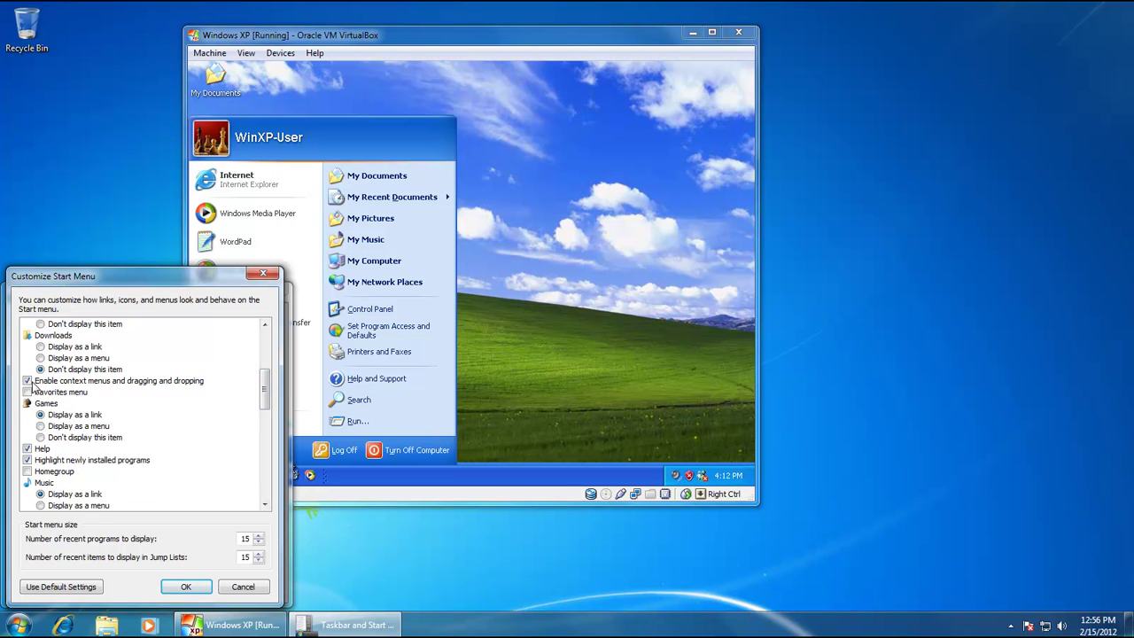
pyautogui.click(243, 587)
pyautogui.click(196, 586)
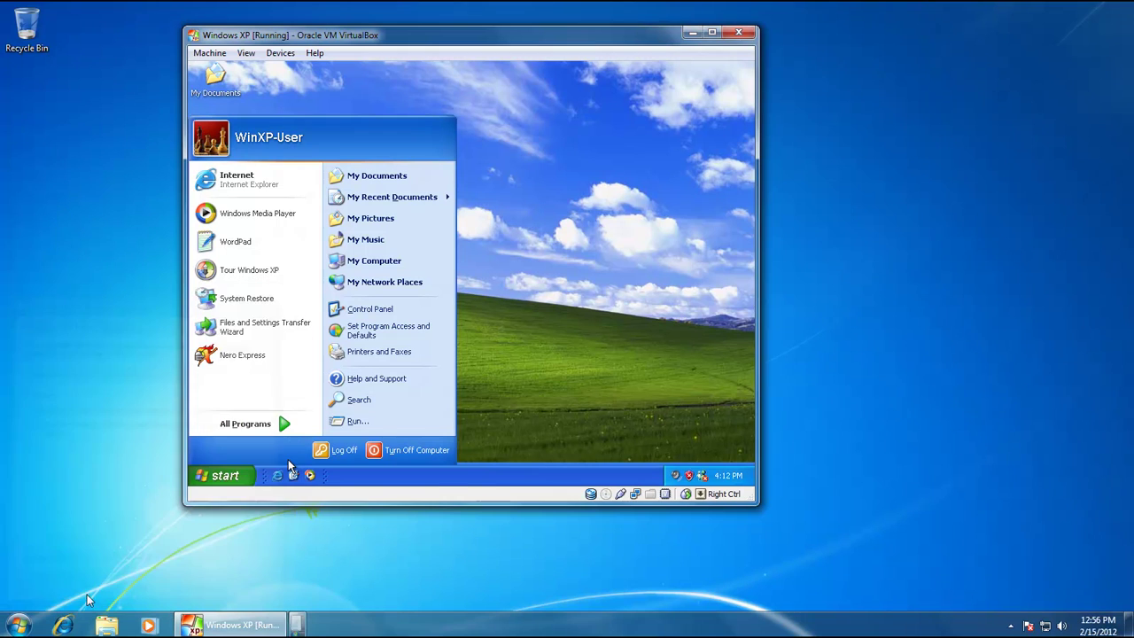
# - View the context menus of Character Map, the Training Videos folder and Music in the Start menu
pyautogui.click(19, 626)
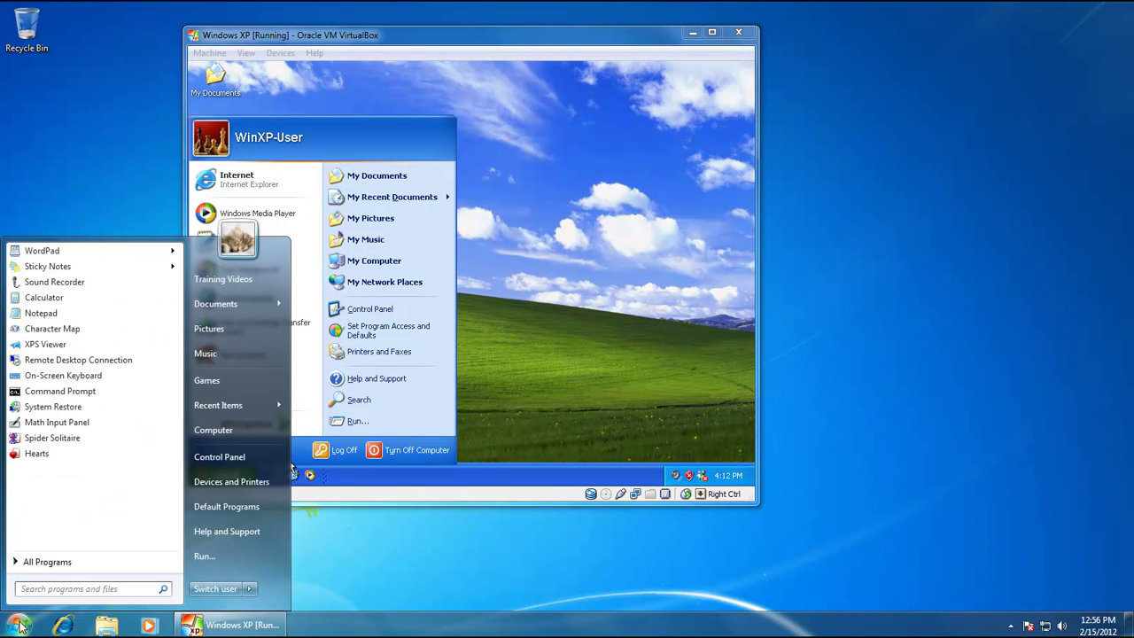
pyautogui.rightClick(63, 333)
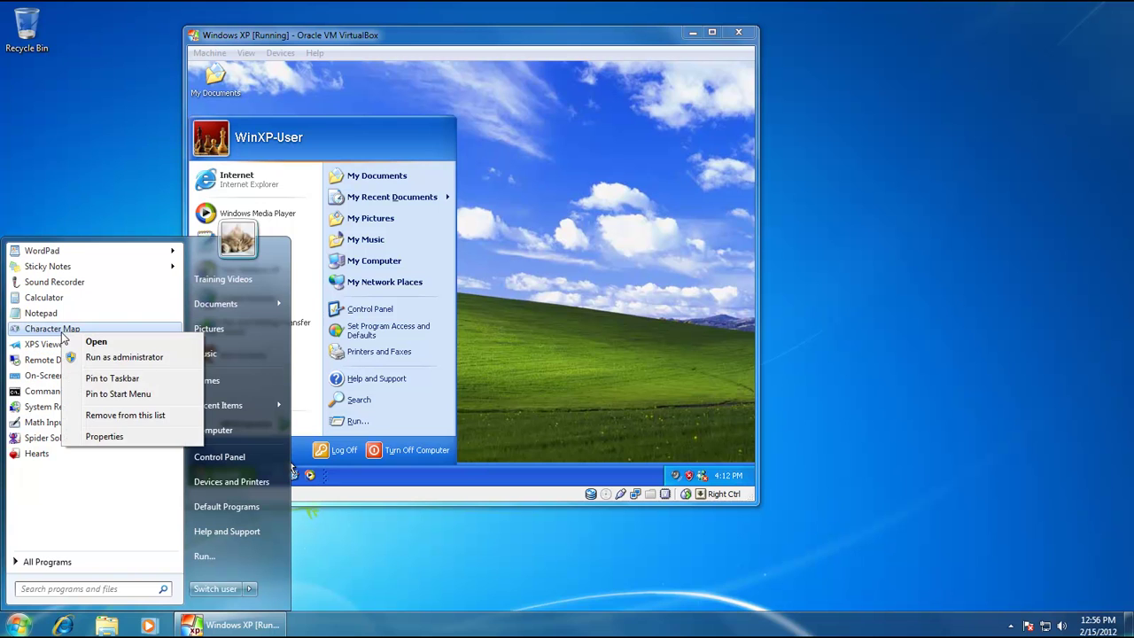
pyautogui.rightClick(258, 279)
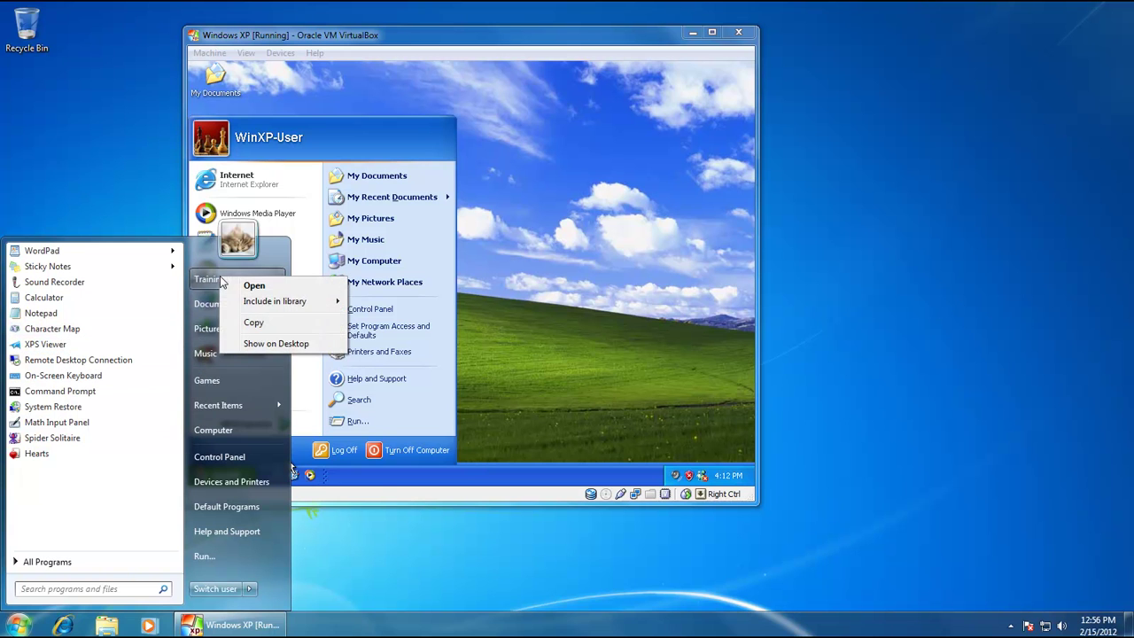
pyautogui.rightClick(202, 354)
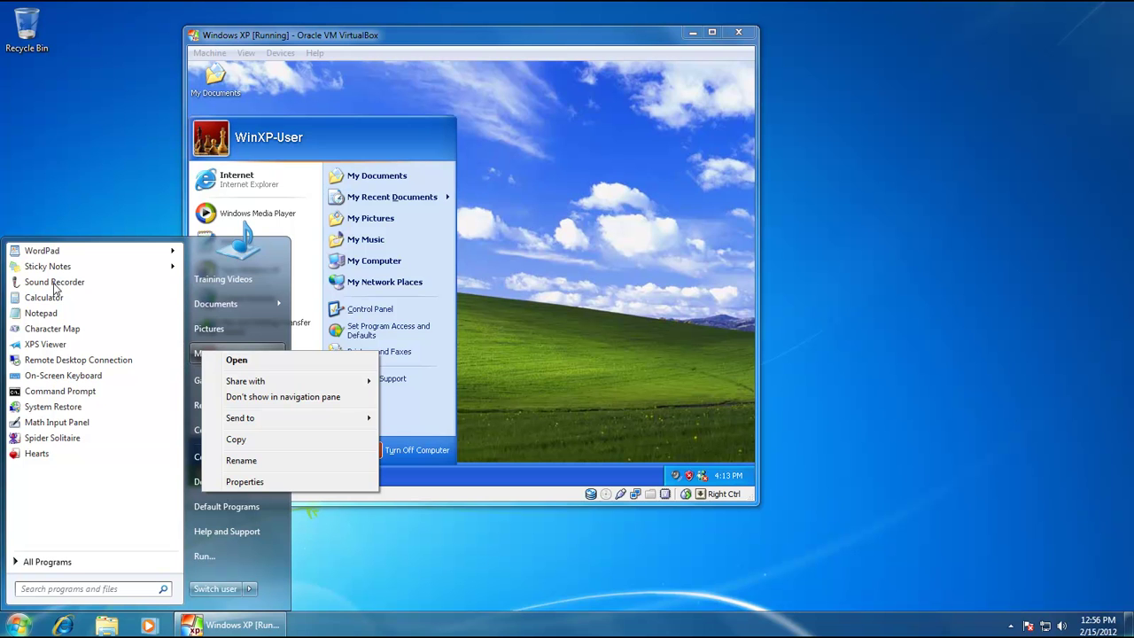
# - Create a WordPad shortcut on the desktop from the Start menu's WordPad entry
pyautogui.click(53, 257)
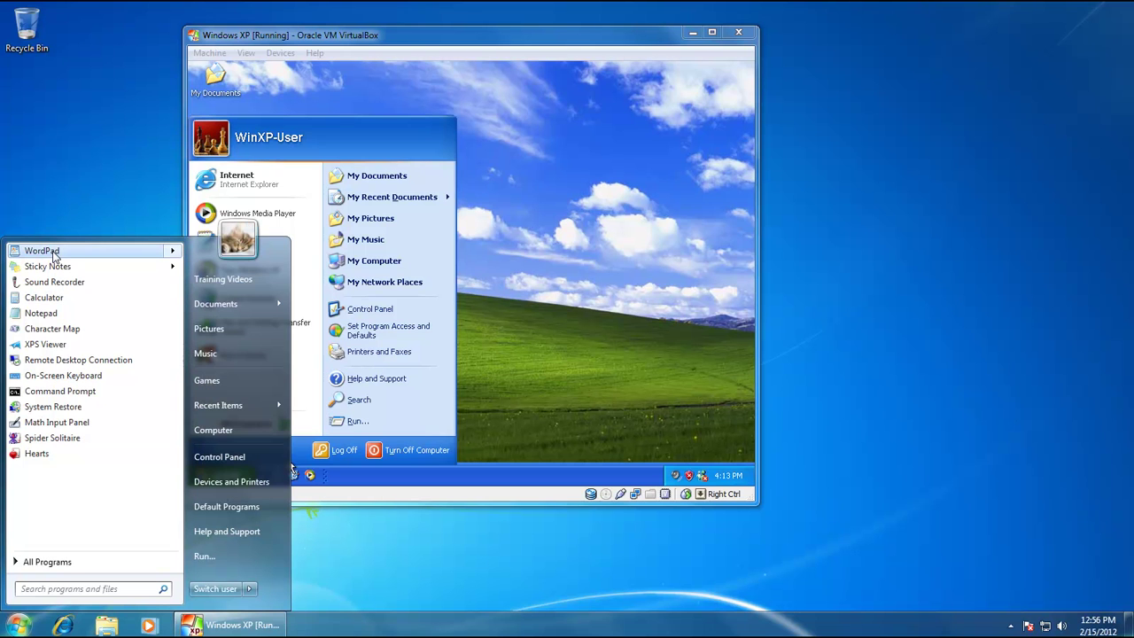
pyautogui.moveTo(53, 256); pyautogui.dragTo(60, 133)
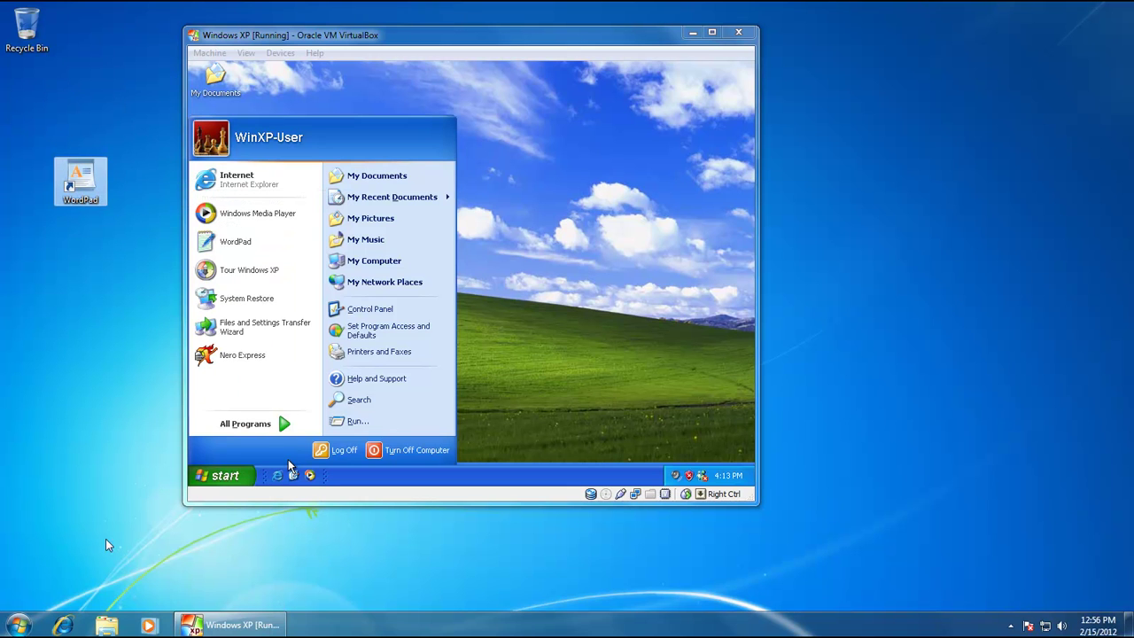
# - Turn off Enable context menus and dragging and dropping for the Start menu, save the properties, and check the Start menu
pyautogui.click(17, 625)
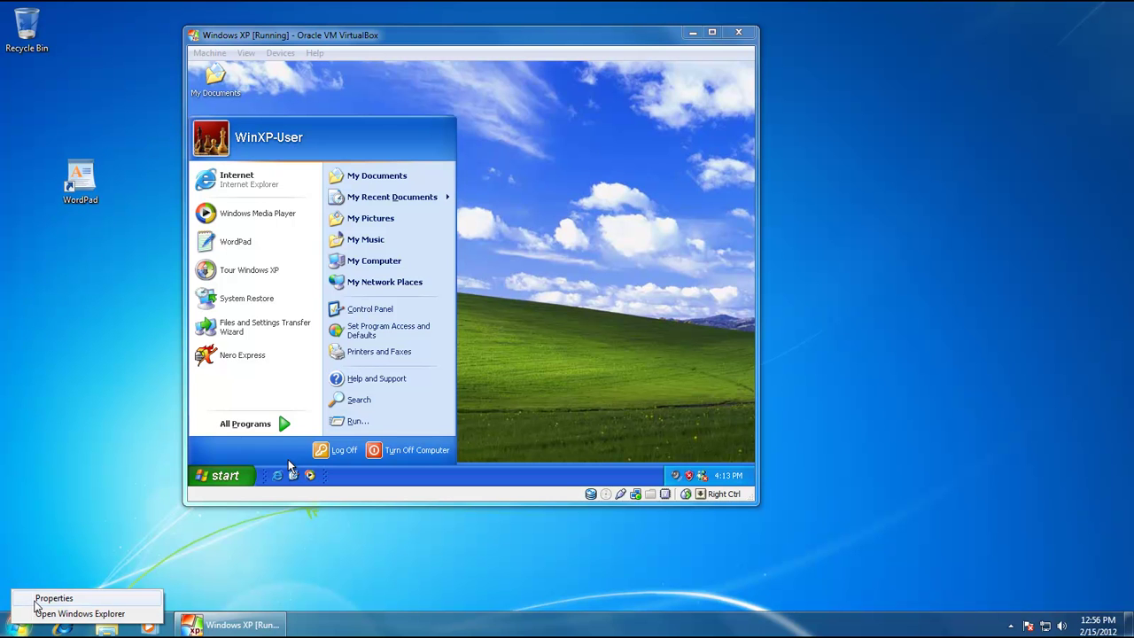
pyautogui.click(53, 599)
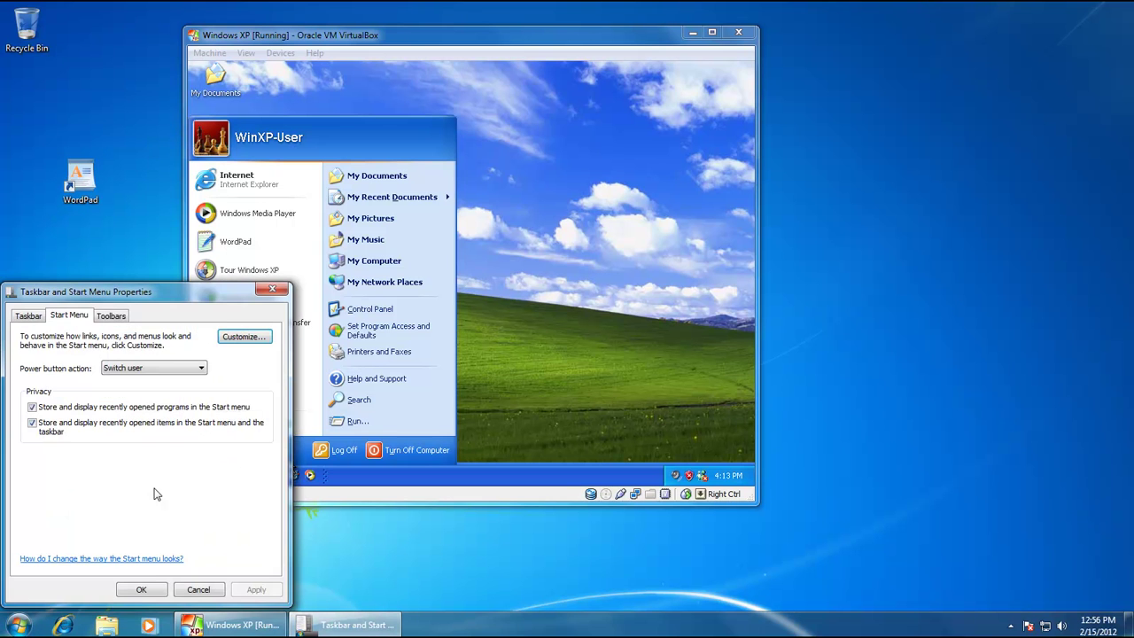
pyautogui.click(235, 338)
pyautogui.moveTo(263, 354); pyautogui.dragTo(263, 397)
pyautogui.click(27, 370)
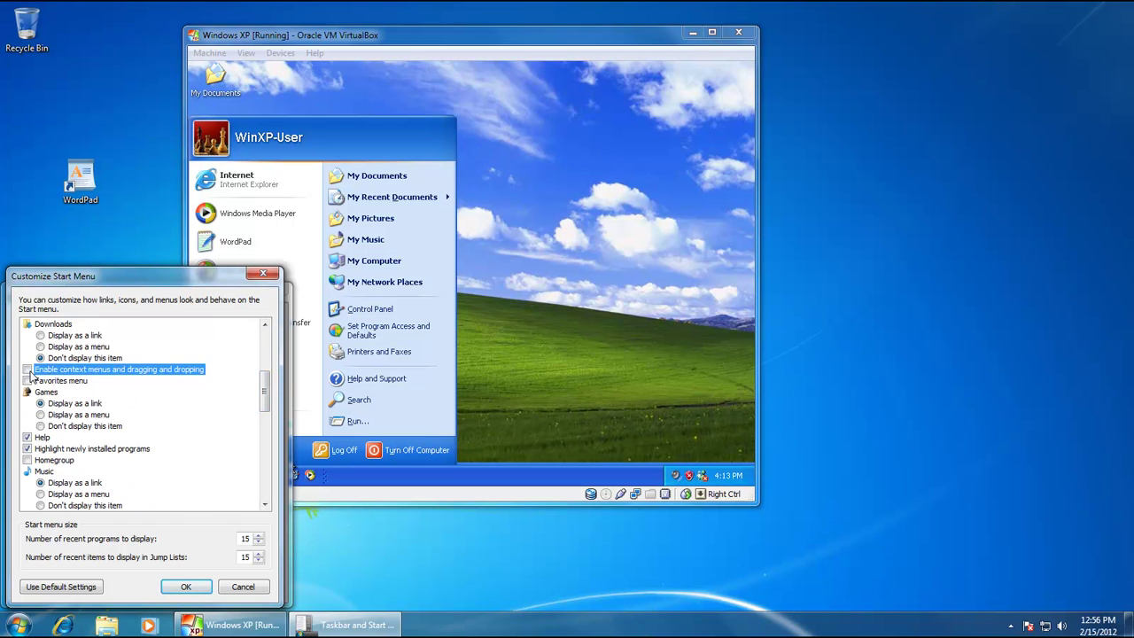
pyautogui.click(186, 586)
pyautogui.click(146, 587)
pyautogui.click(17, 624)
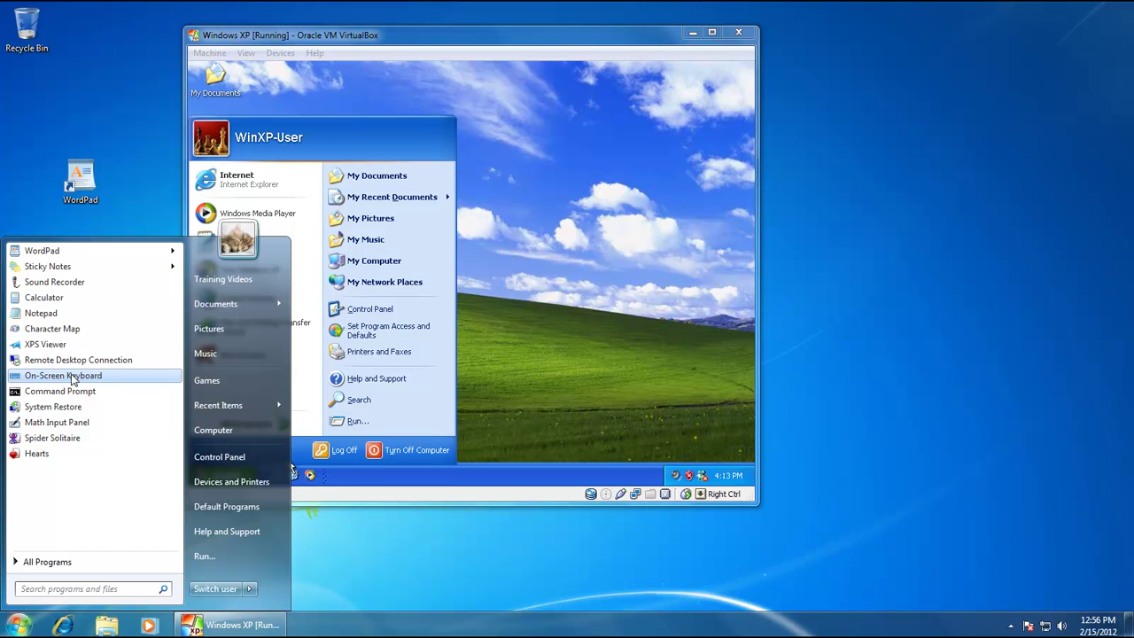
pyautogui.moveTo(241, 305)
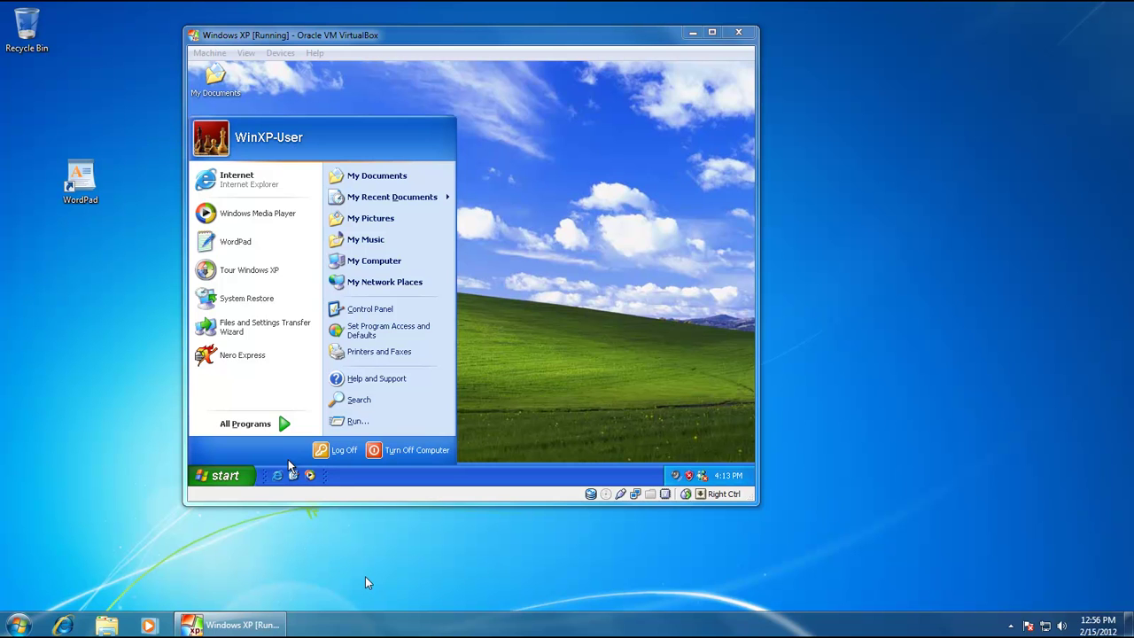
# - Show the desktop and add the Desktop toolbar to the taskbar through the taskbar and Start menu properties
pyautogui.press('super+d')
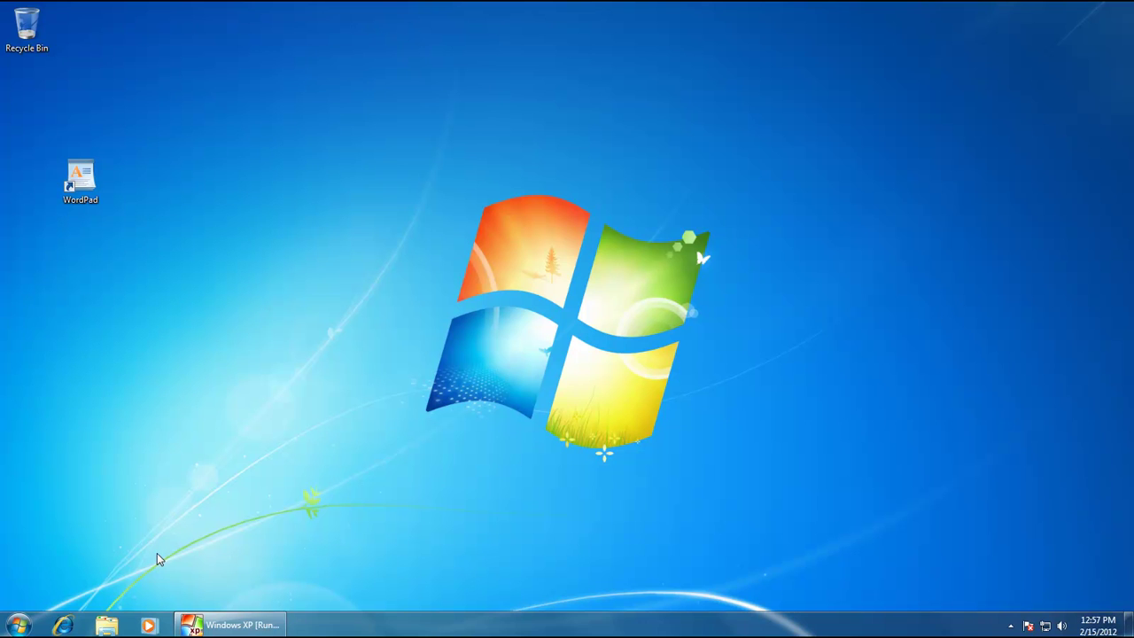
pyautogui.rightClick(22, 622)
pyautogui.click(58, 596)
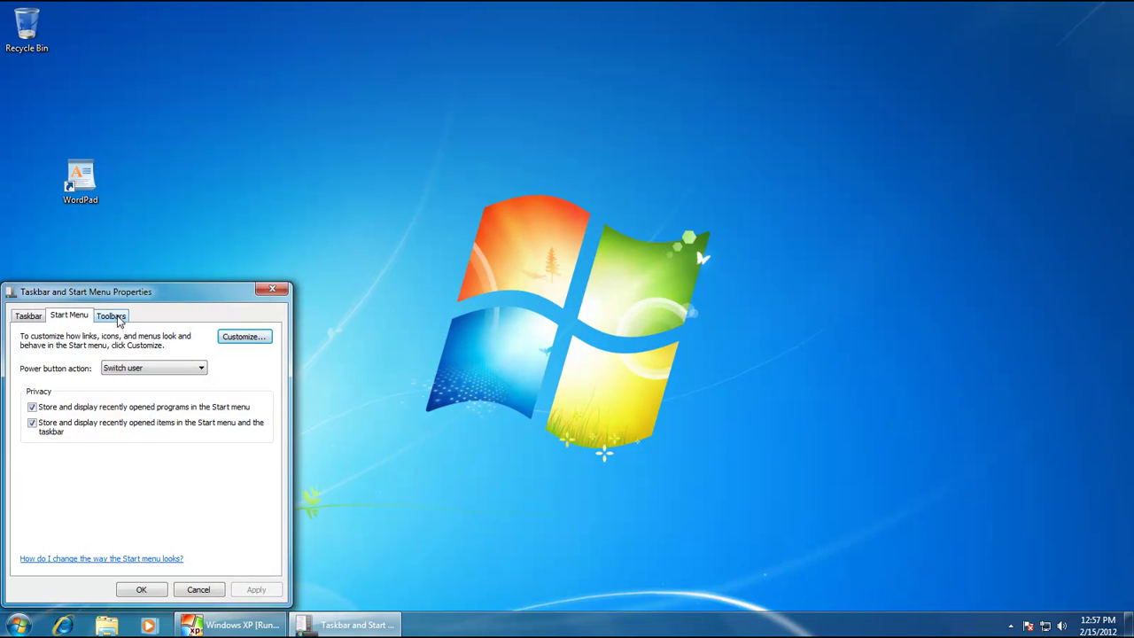
pyautogui.click(112, 316)
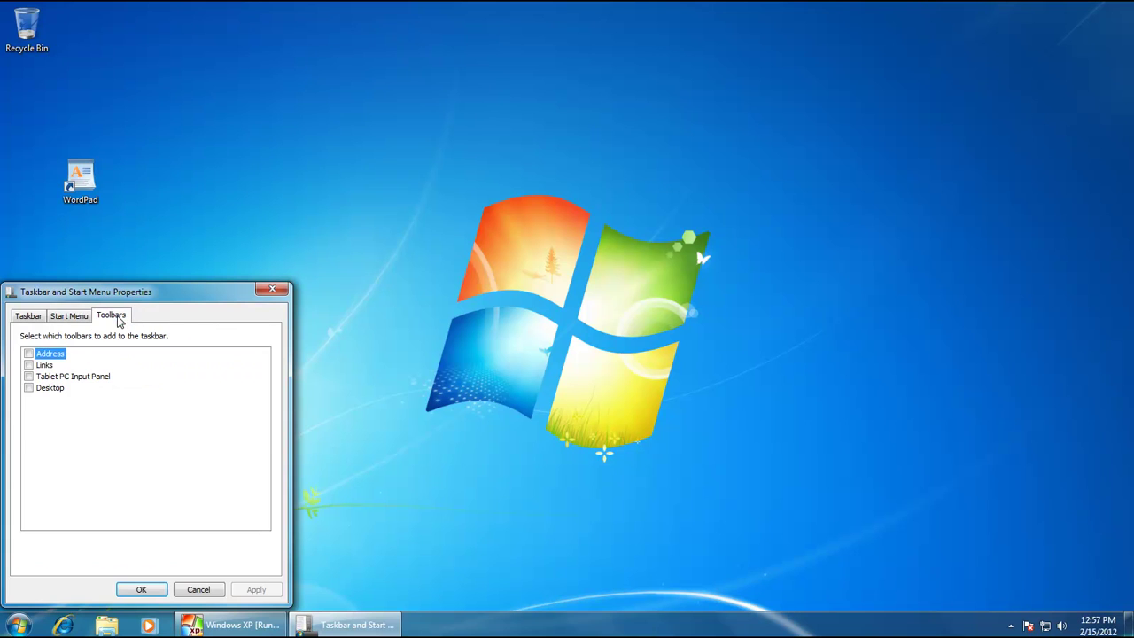
pyautogui.click(30, 388)
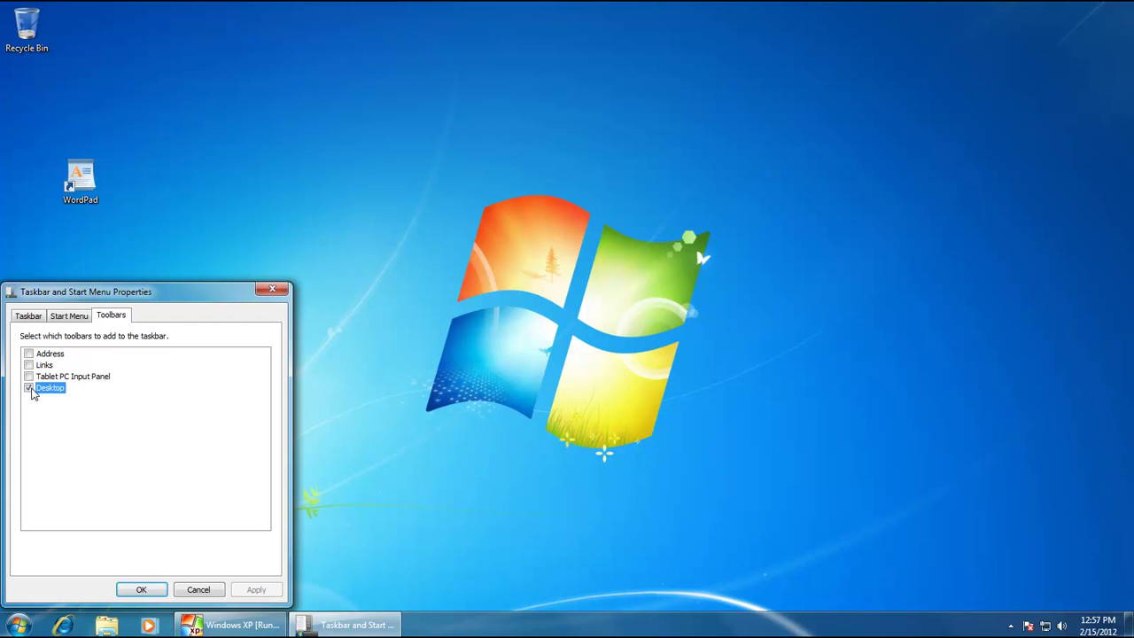
pyautogui.click(141, 588)
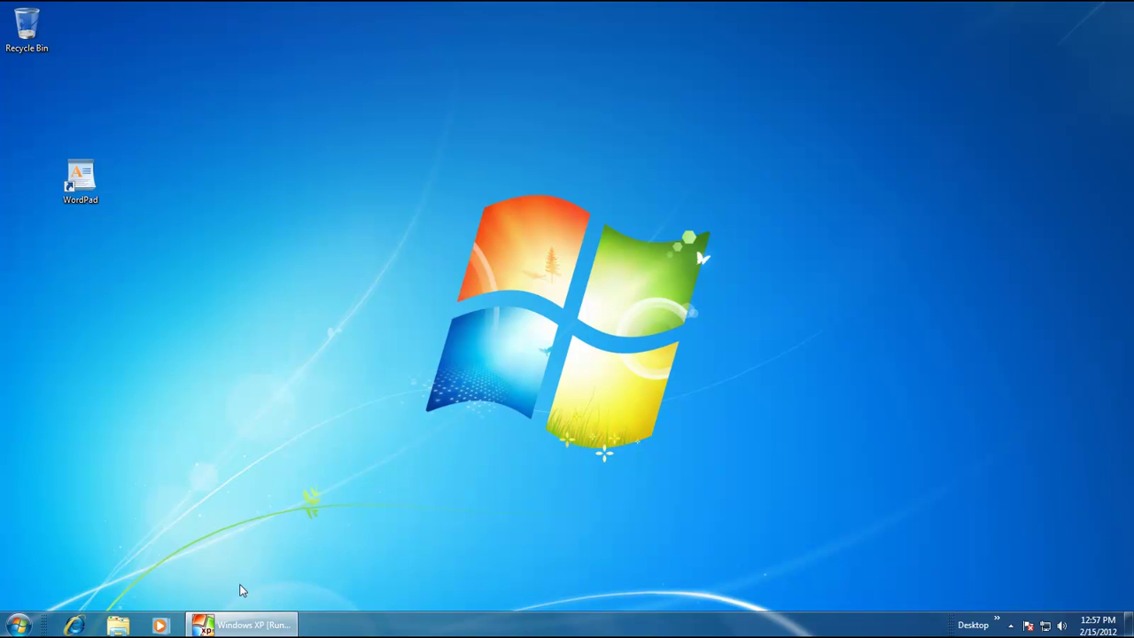
# - Browse the Desktop toolbar's items from the desktop and over the open Word document, expanding Control Panel
pyautogui.click(998, 621)
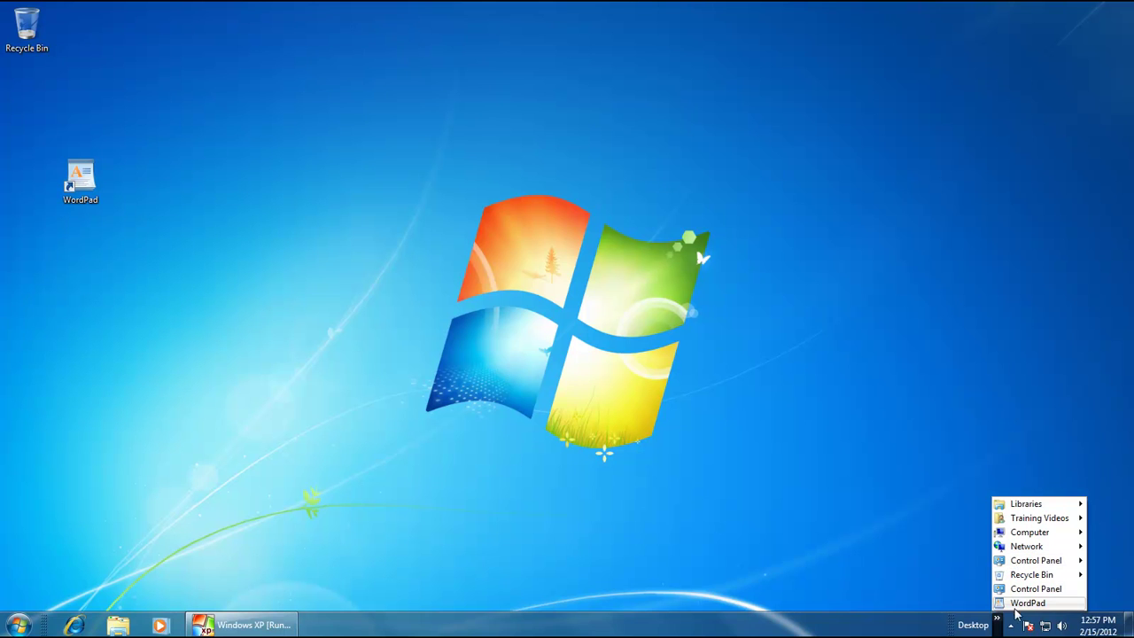
pyautogui.click(891, 568)
pyautogui.press('super')
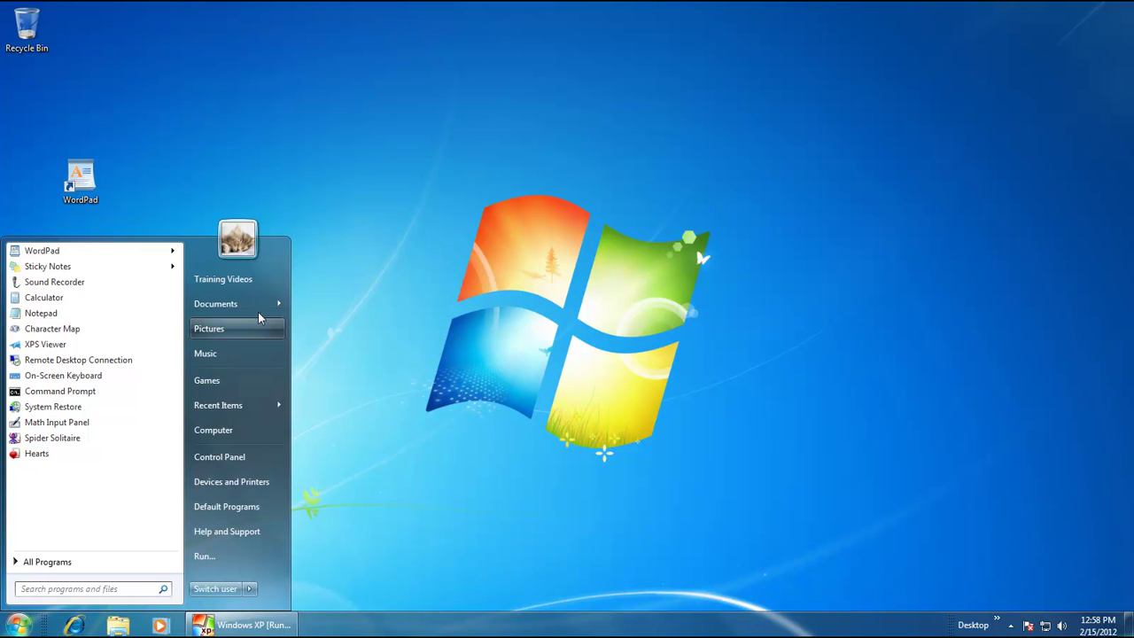
pyautogui.click(477, 411)
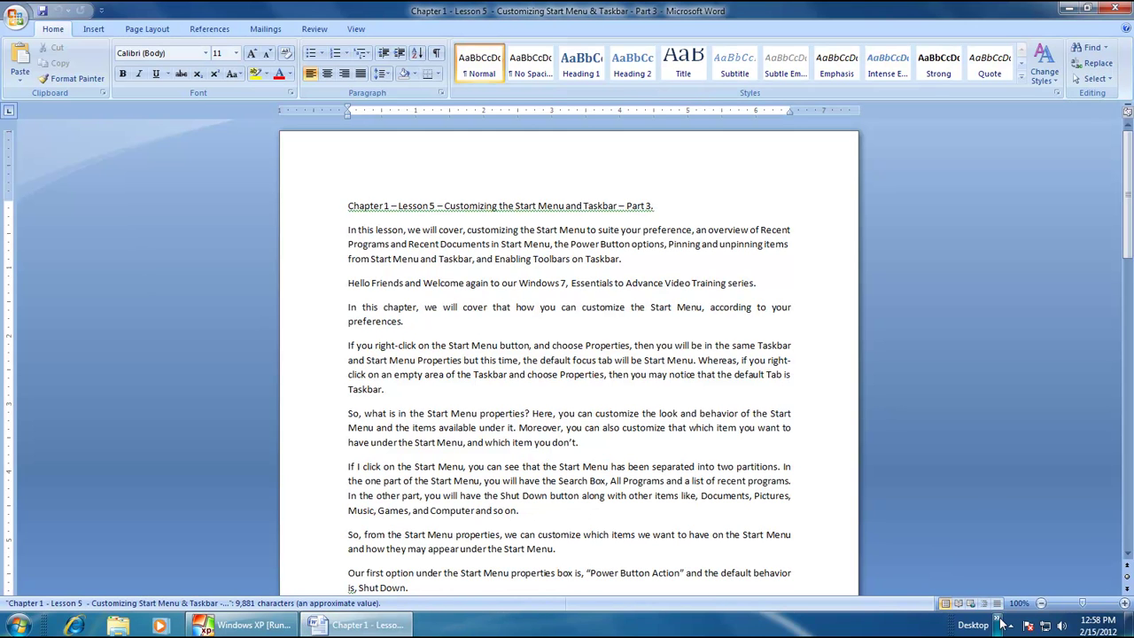
pyautogui.click(999, 624)
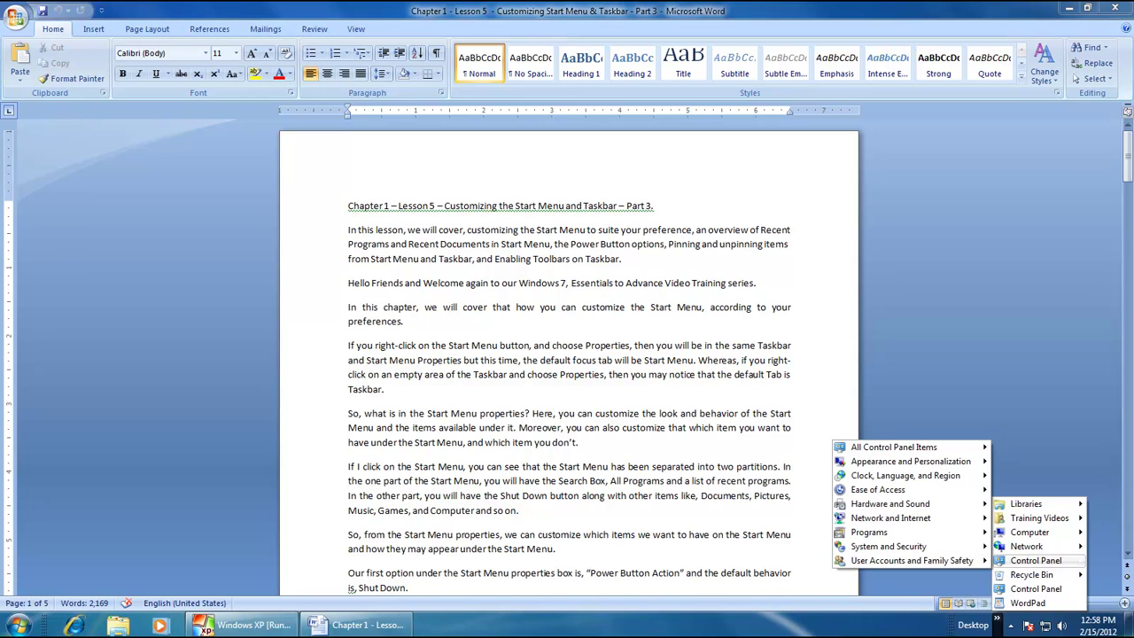
# - Review the toolbars offered in the taskbar properties and leave without changing anything
pyautogui.rightClick(588, 630)
pyautogui.click(609, 625)
pyautogui.click(121, 316)
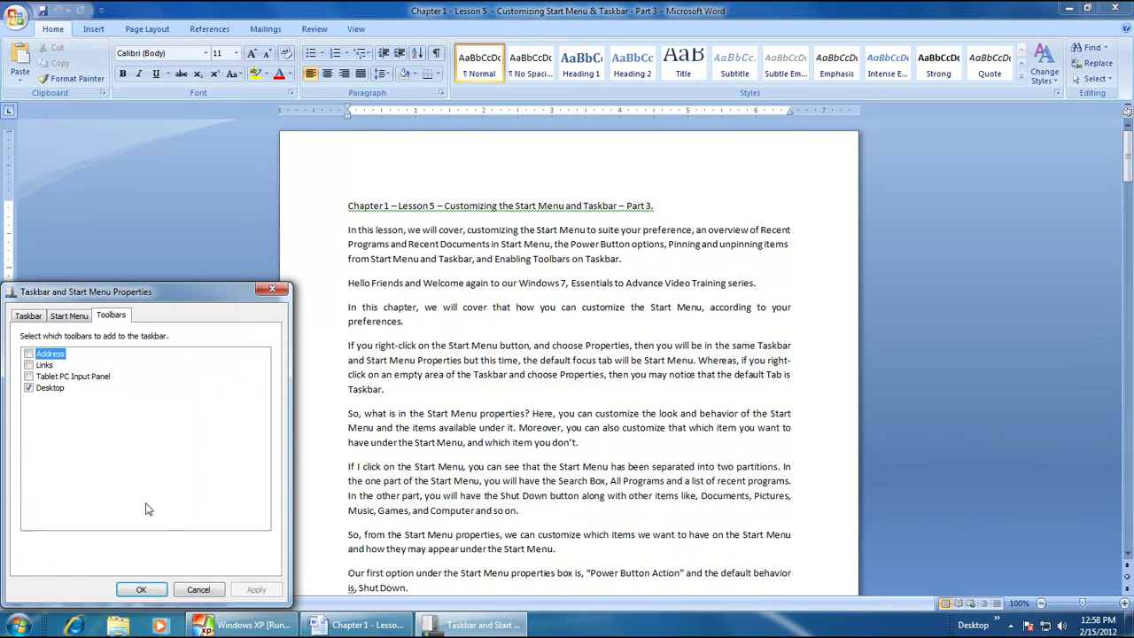
pyautogui.click(199, 589)
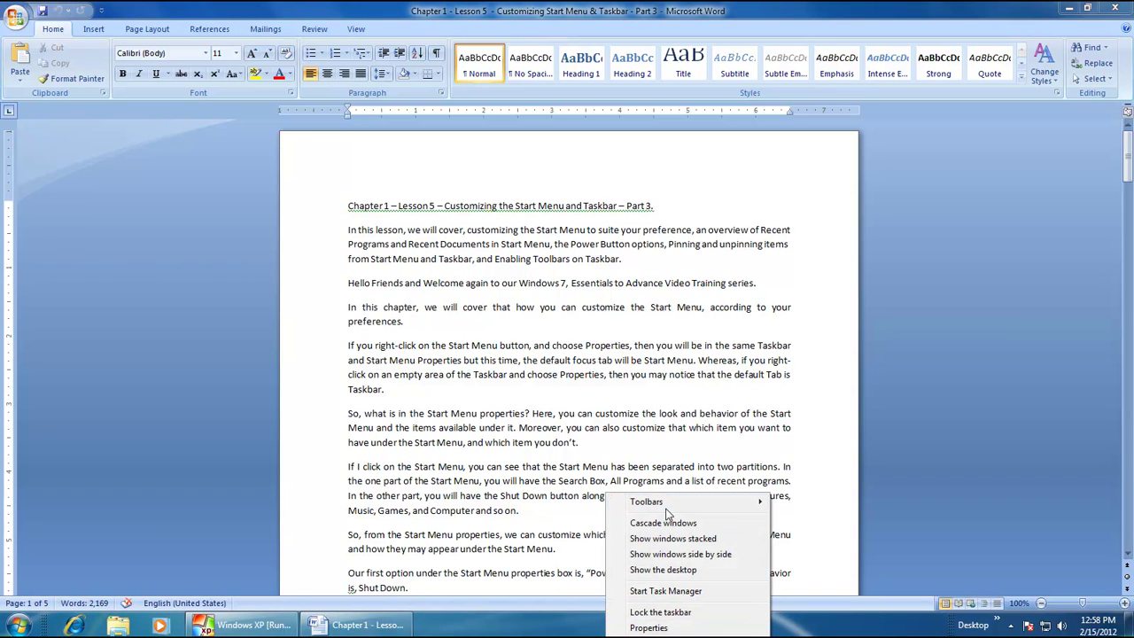
# - Add the Documents library as a new taskbar toolbar and browse its My Documents contents
pyautogui.moveTo(674, 501)
pyautogui.click(812, 571)
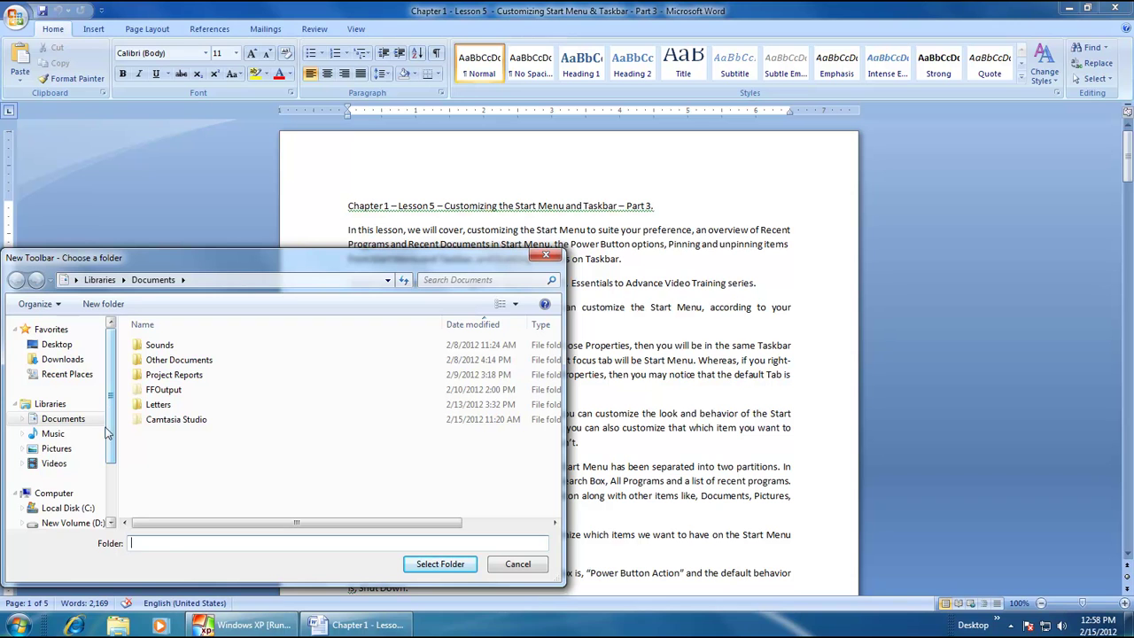
pyautogui.click(69, 419)
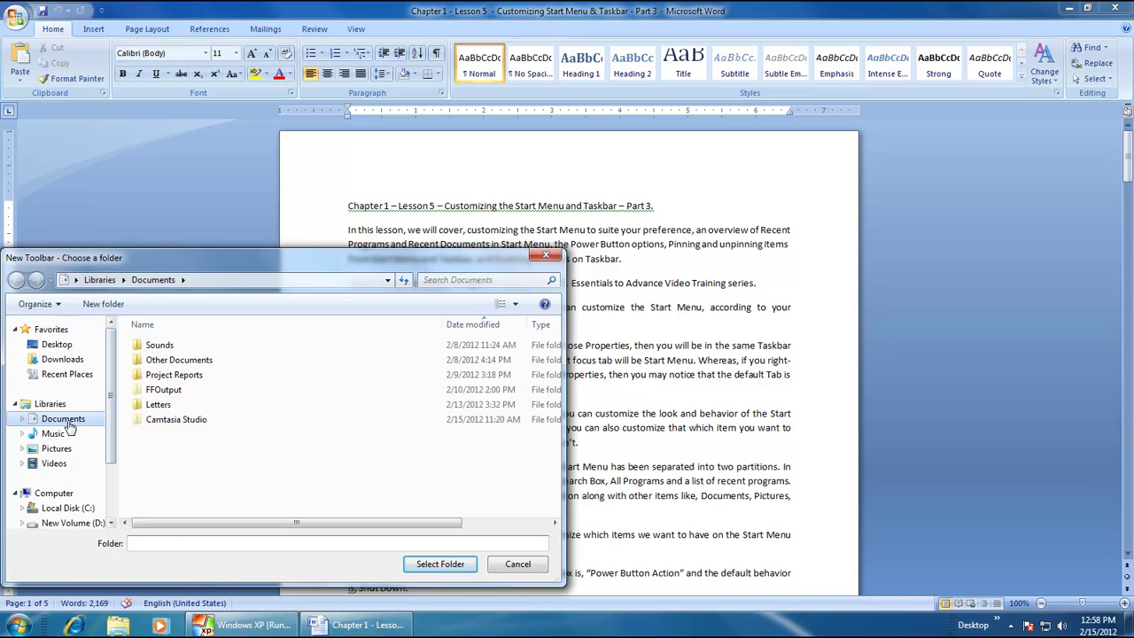
pyautogui.click(431, 567)
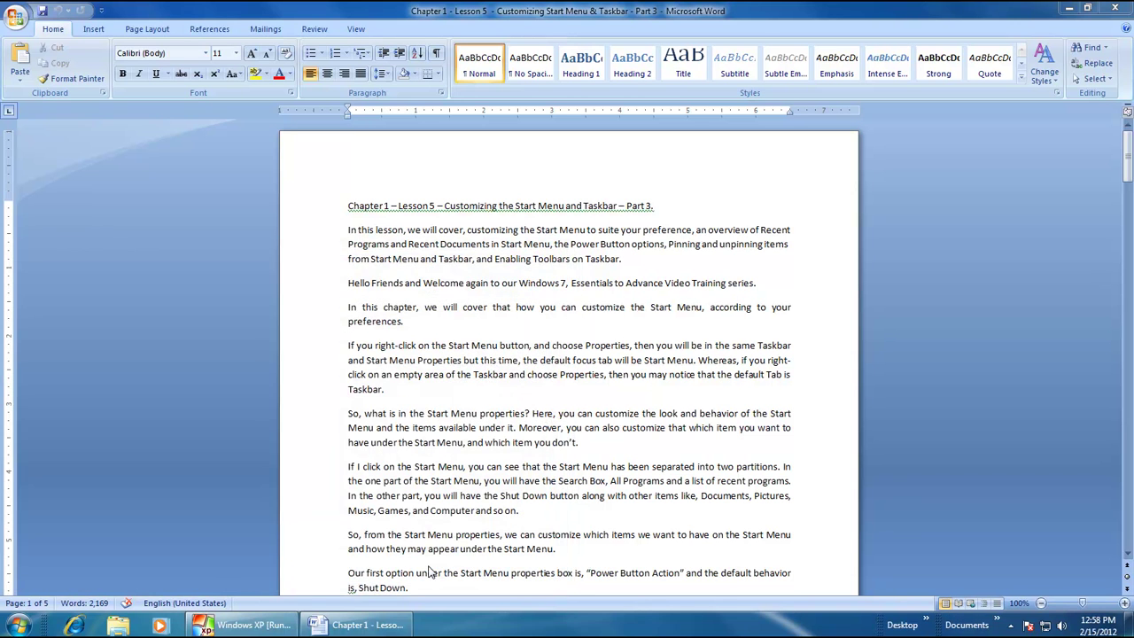
pyautogui.click(999, 625)
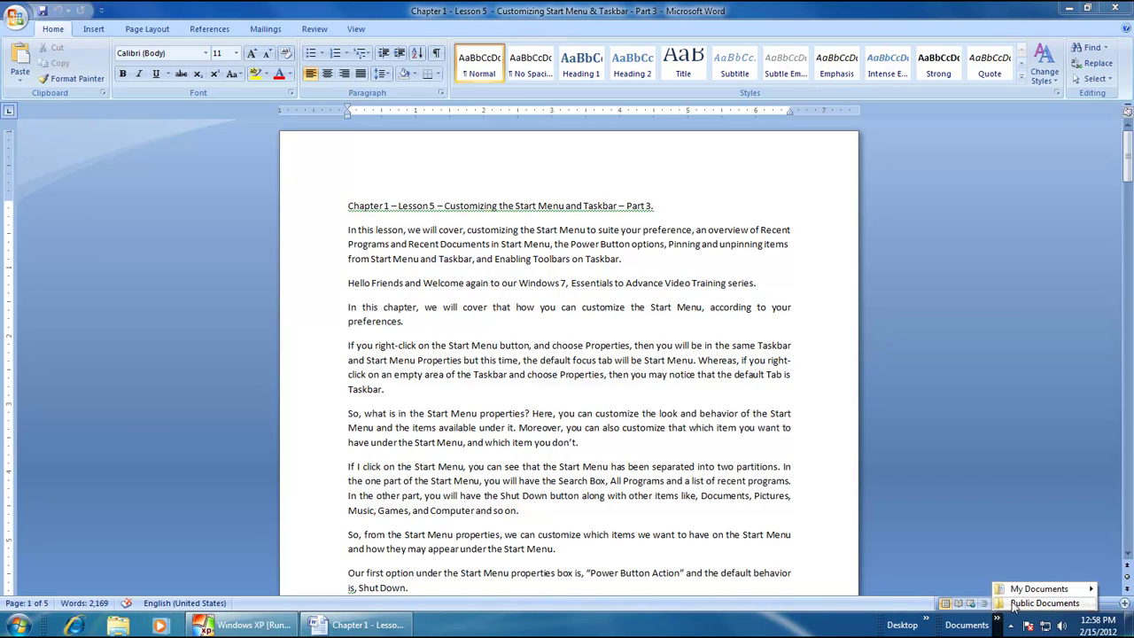
pyautogui.moveTo(1017, 592)
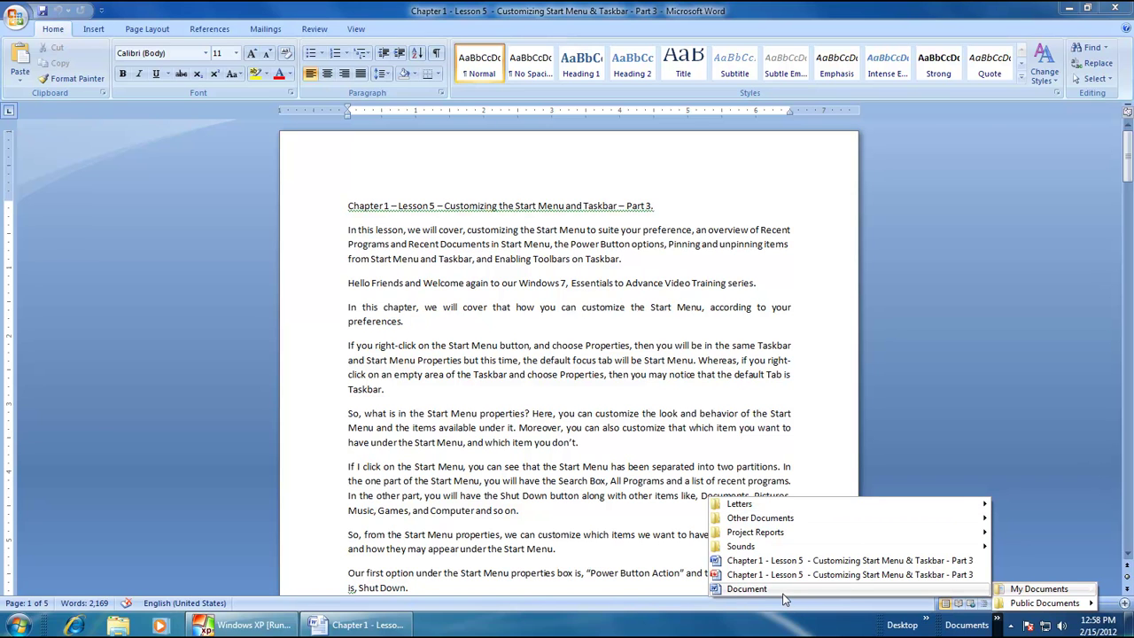
# - View the folder choices for another new taskbar toolbar without adding one, and close the Word document
pyautogui.rightClick(688, 626)
pyautogui.moveTo(856, 498)
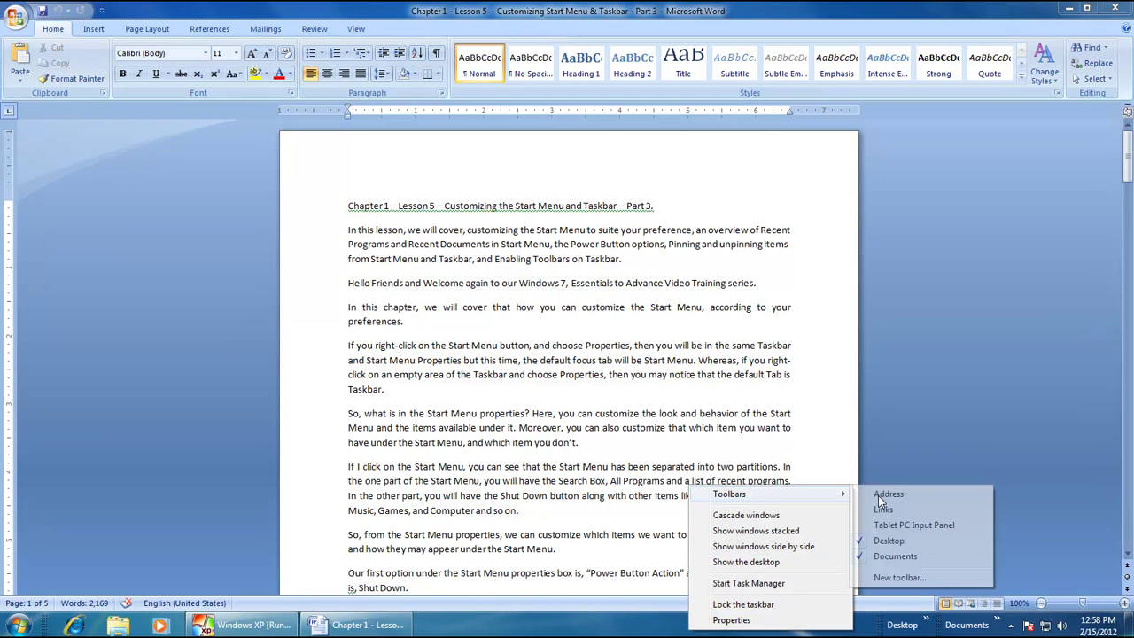
pyautogui.click(895, 577)
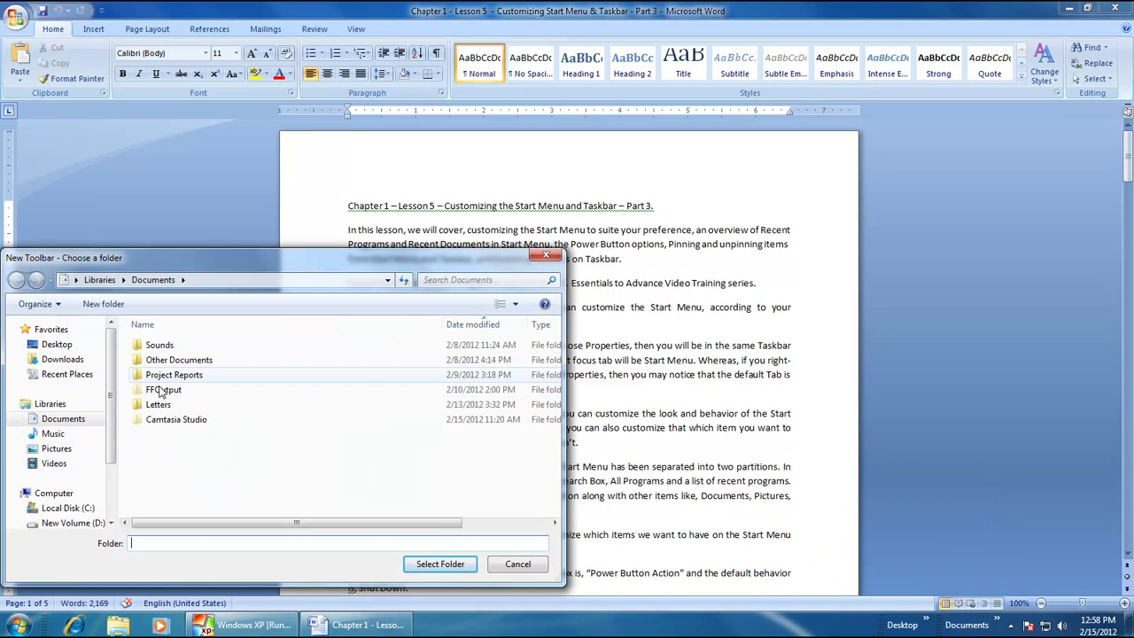
pyautogui.click(520, 567)
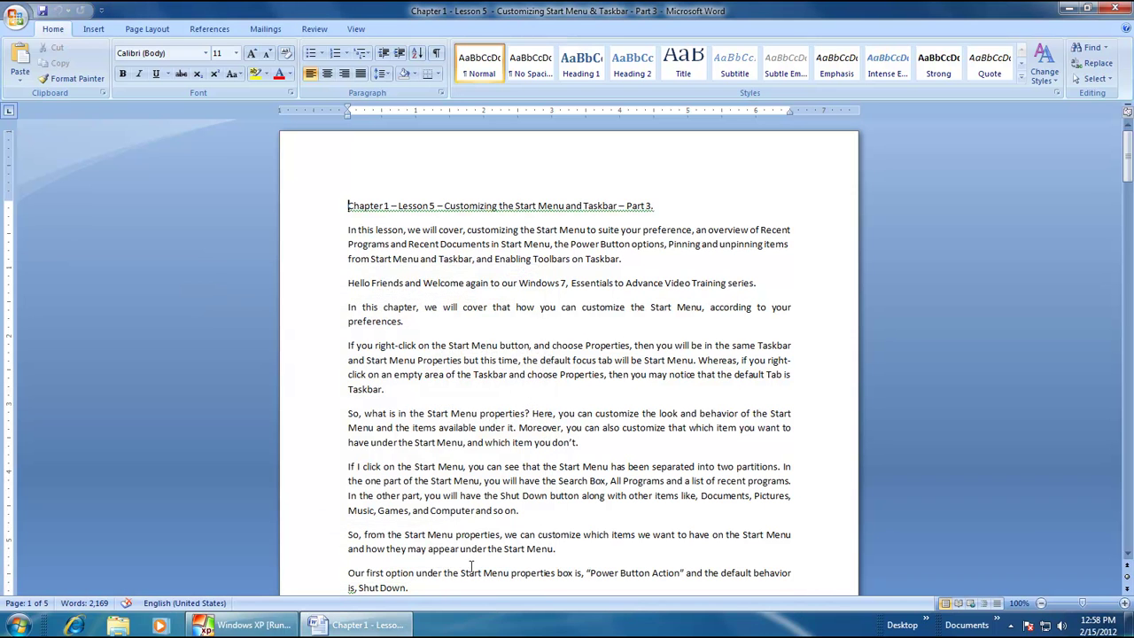
pyautogui.click(1114, 9)
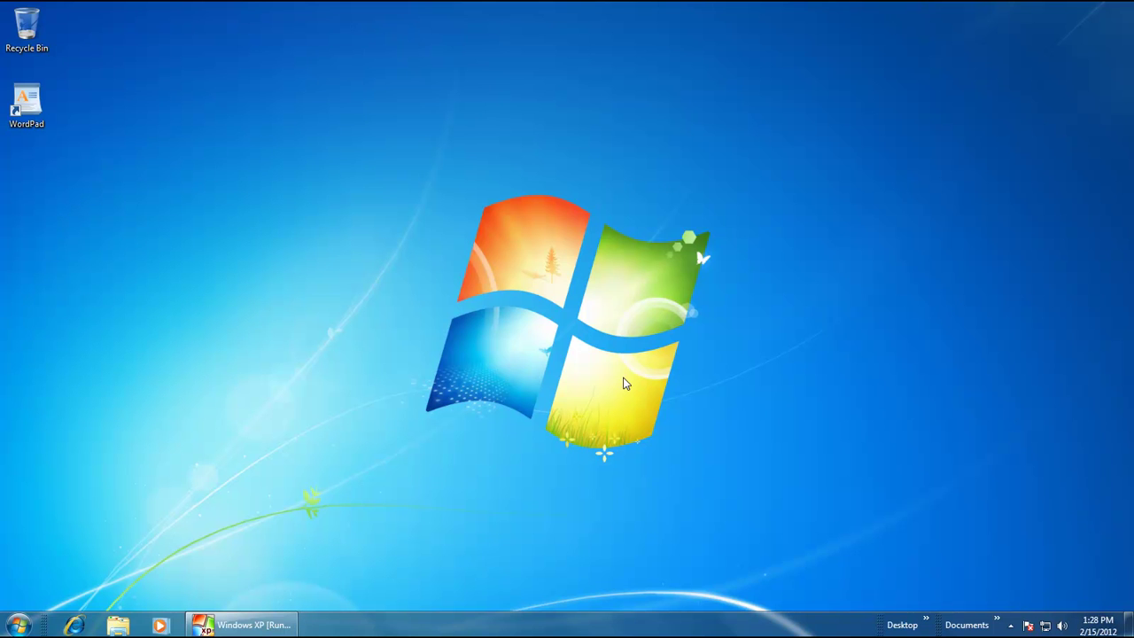
# - Browse the Accessories programs in the Windows 7 Start menu's full program list
pyautogui.click(18, 625)
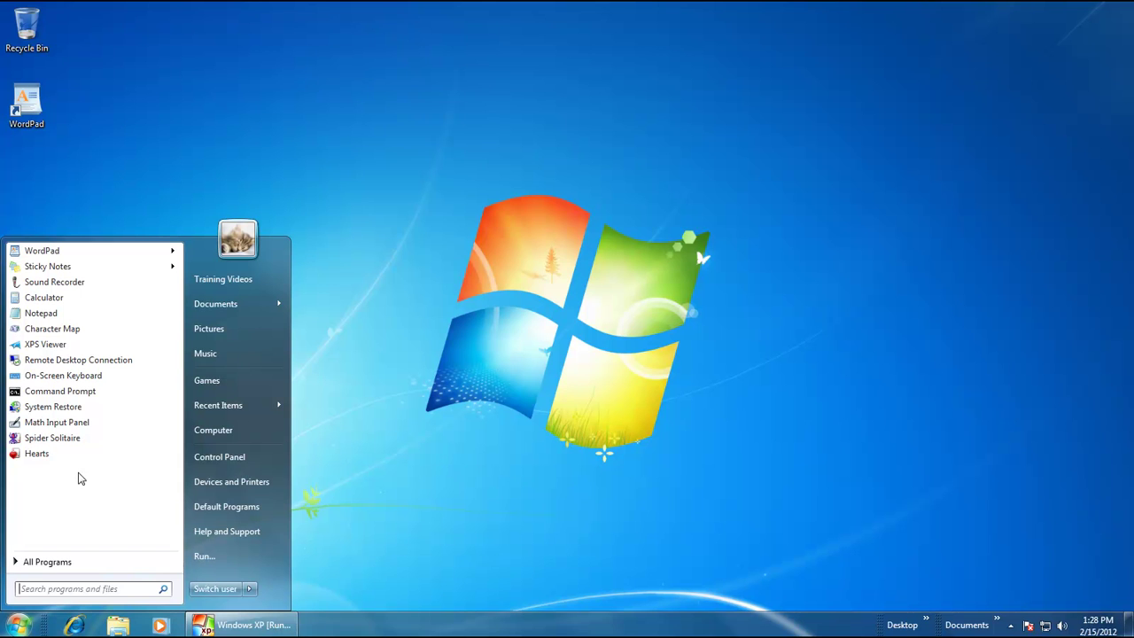
pyautogui.click(44, 567)
pyautogui.click(51, 410)
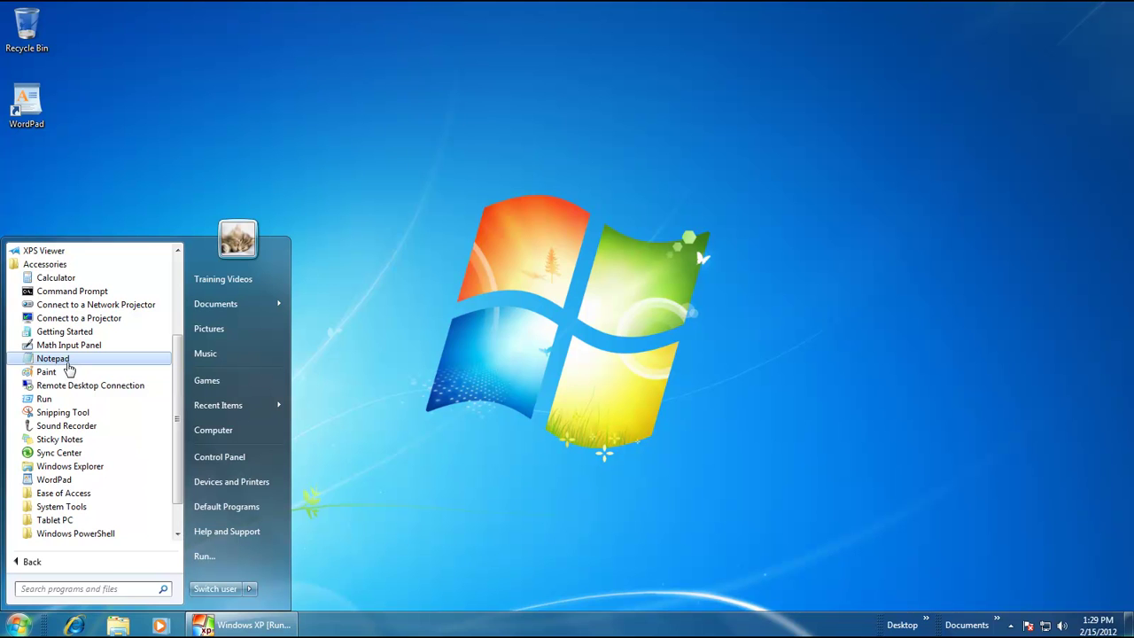
# - View the context menus of WordPad in the Windows XP virtual machine's Start menu and of Notepad in the Windows 7 Start menu
pyautogui.click(253, 627)
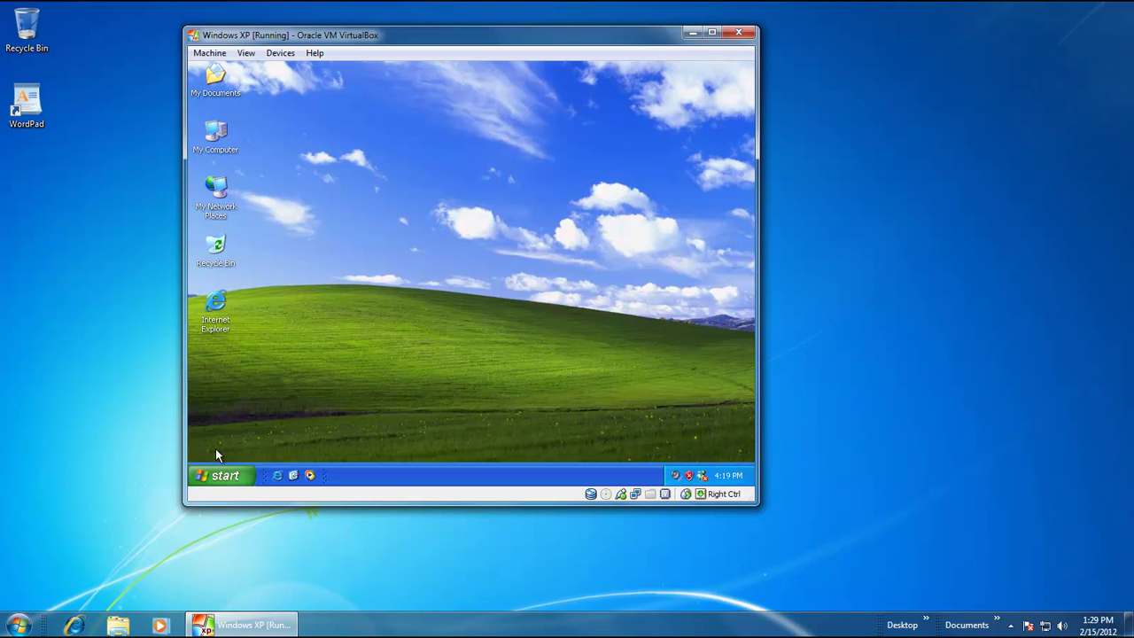
pyautogui.click(222, 476)
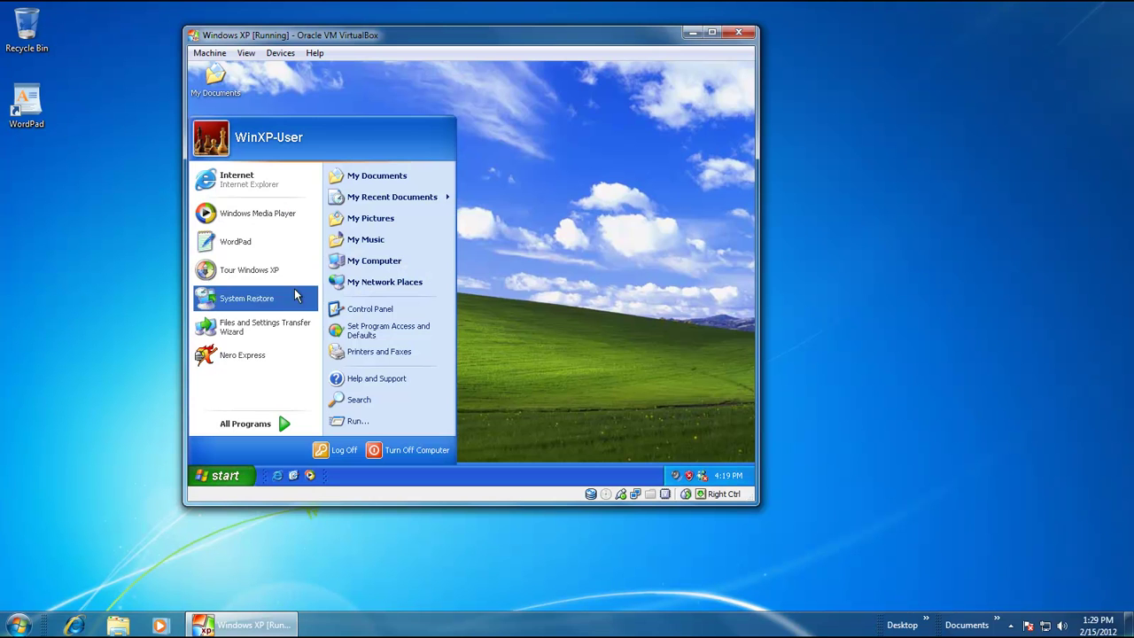
pyautogui.rightClick(253, 243)
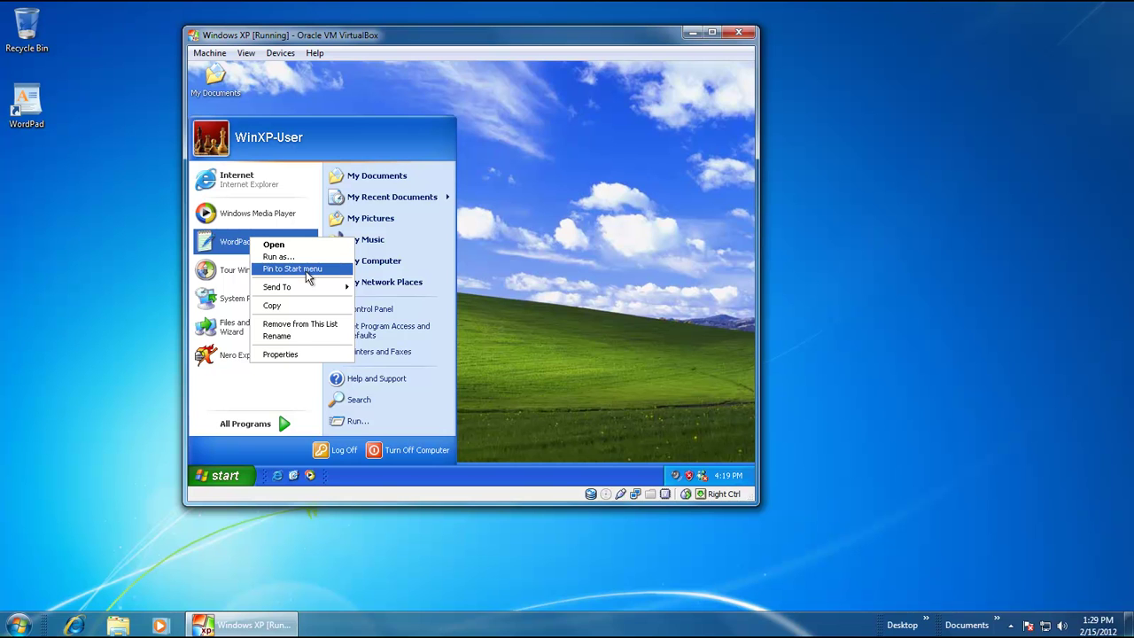
pyautogui.click(22, 620)
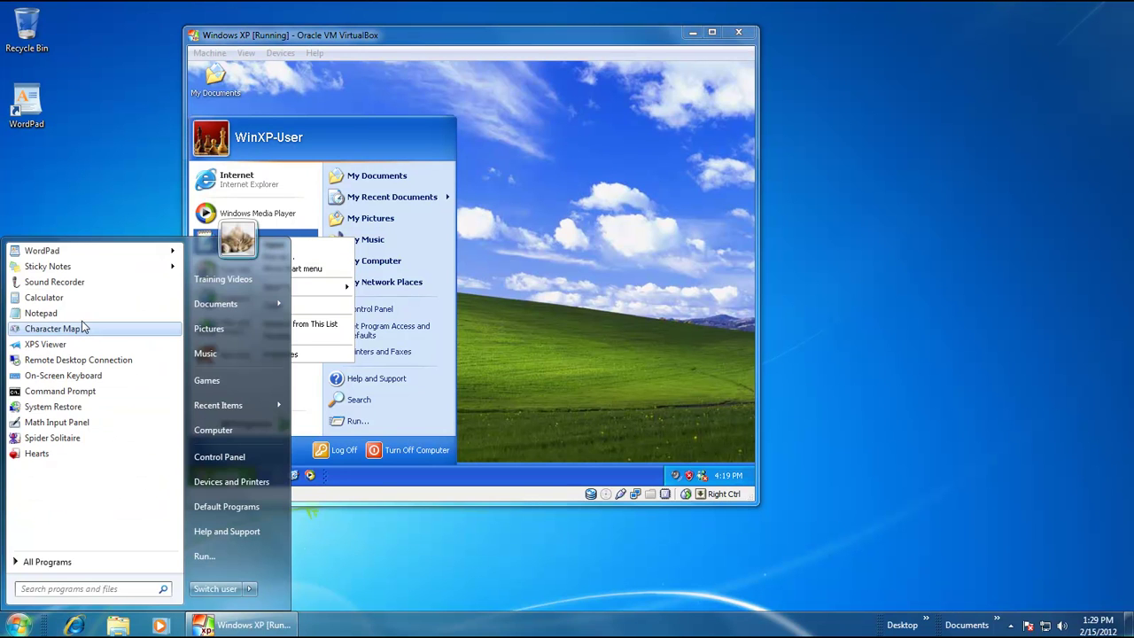
pyautogui.rightClick(44, 315)
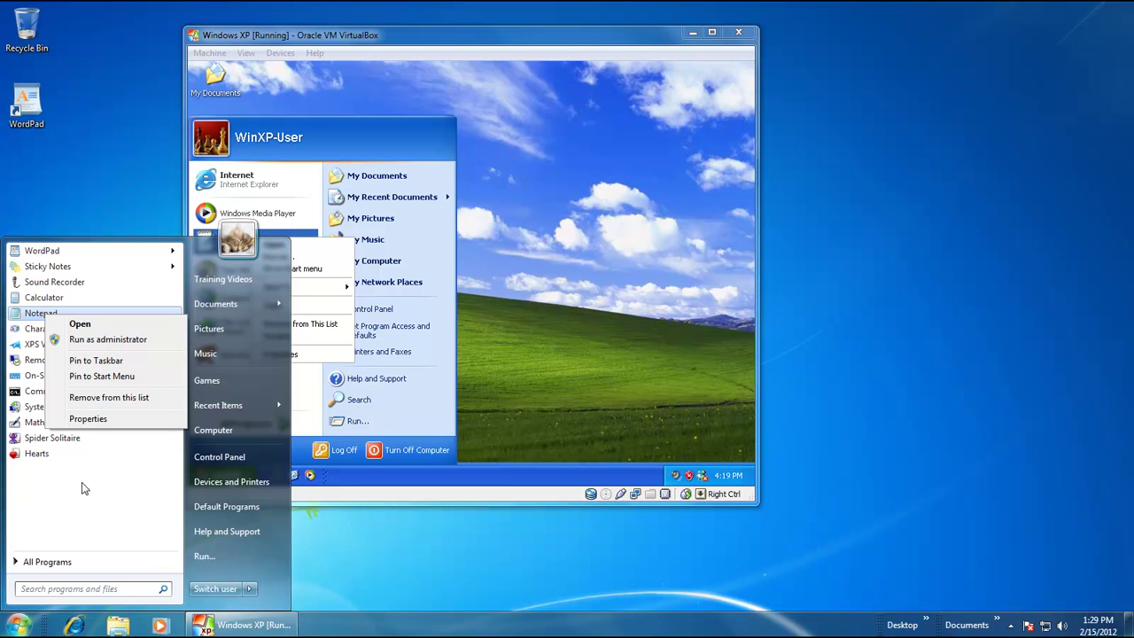
# - Pin Notepad from the Accessories folder to the Start menu, check it in the main program list, and close the menu
pyautogui.click(46, 562)
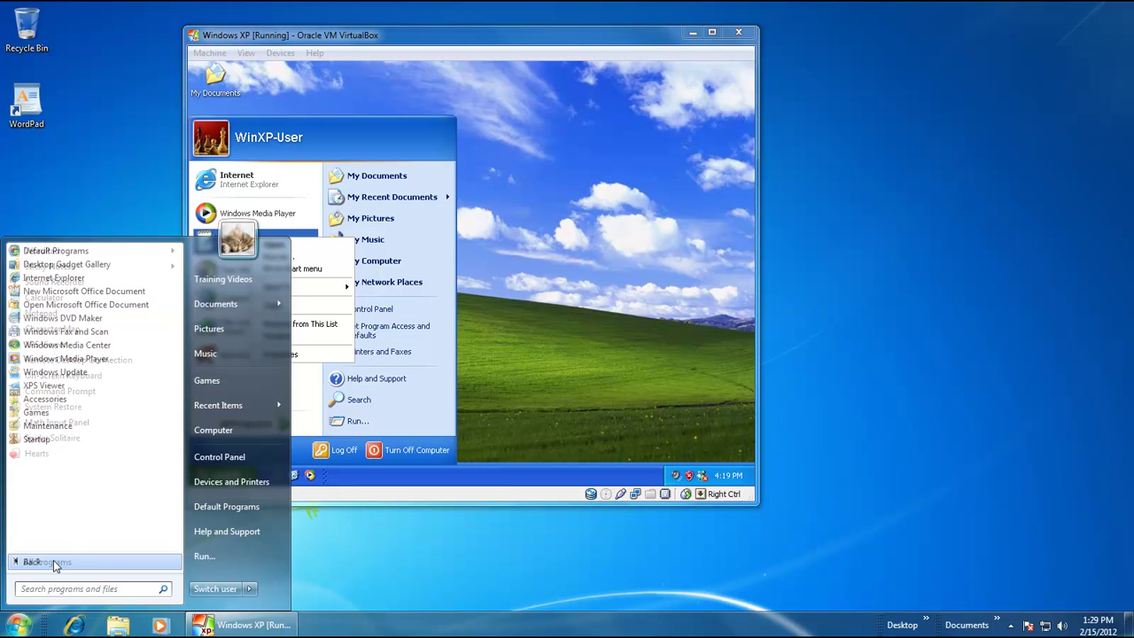
pyautogui.click(57, 401)
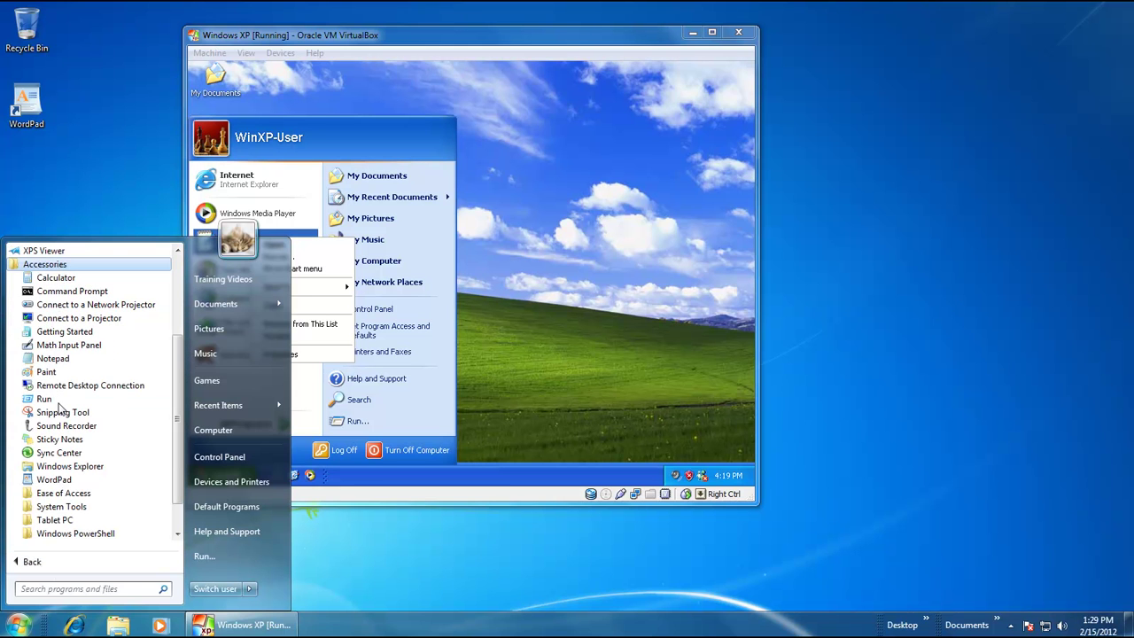
pyautogui.rightClick(61, 359)
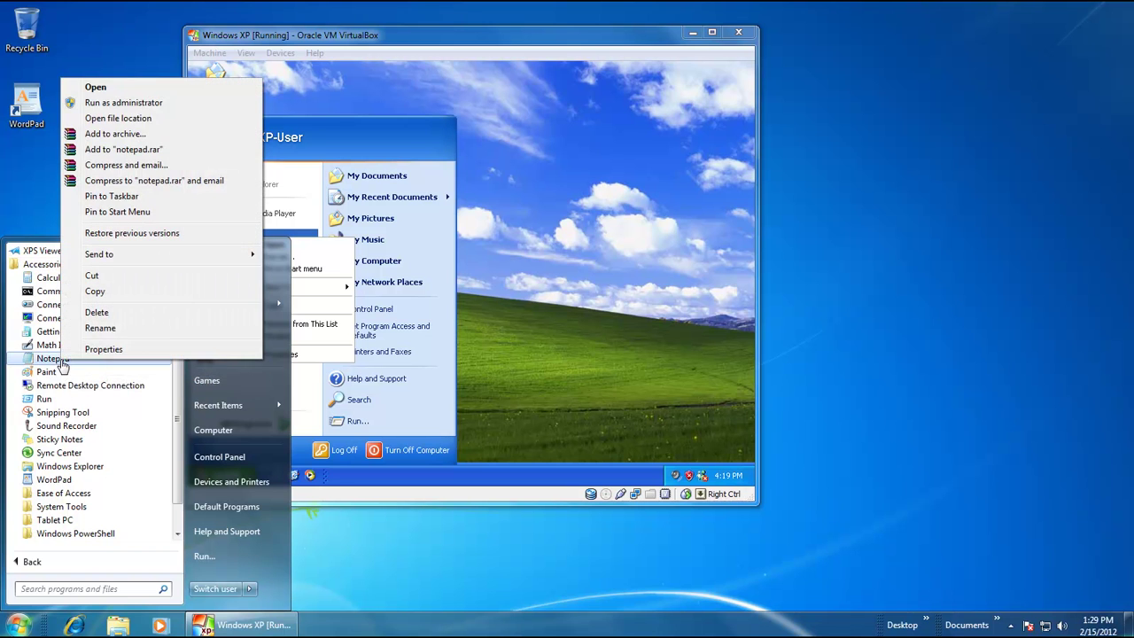
pyautogui.click(146, 213)
pyautogui.click(74, 562)
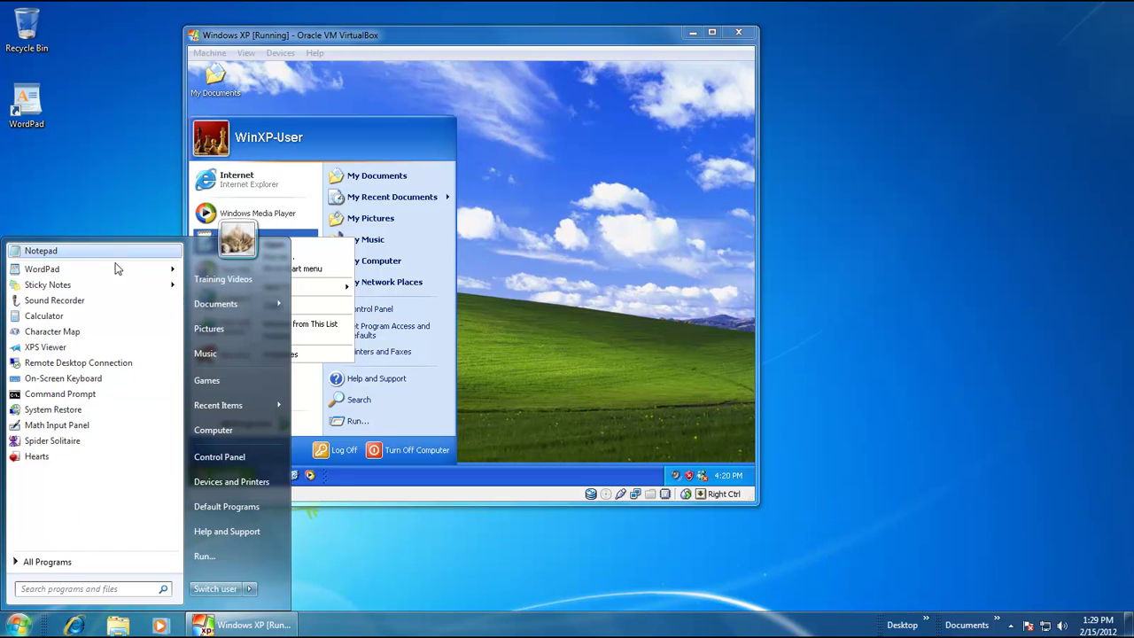
pyautogui.moveTo(117, 269)
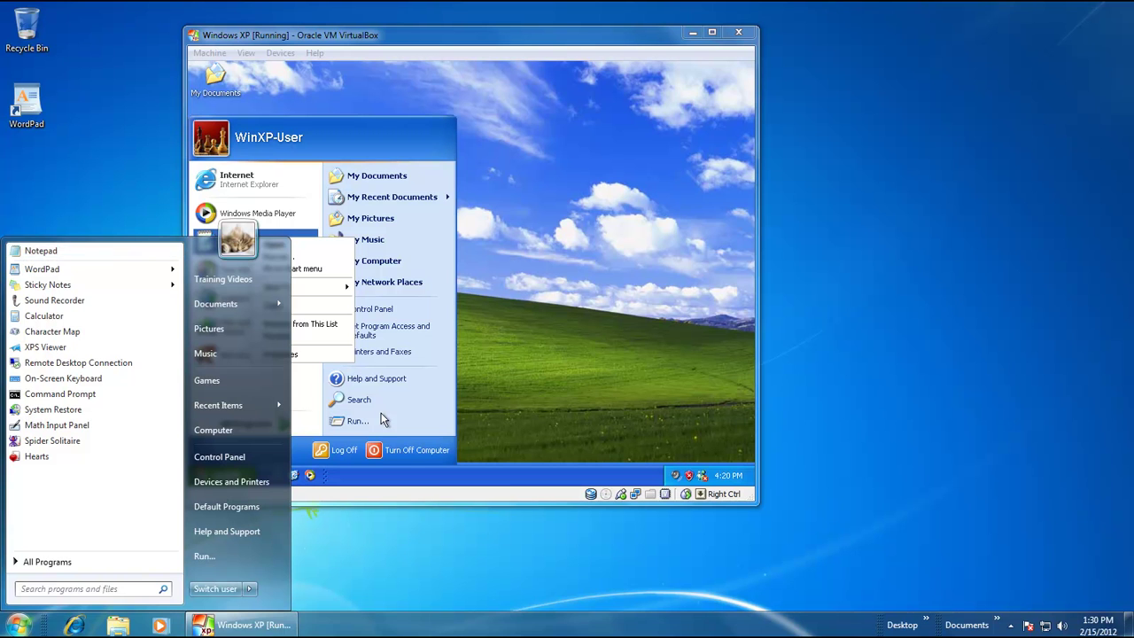
pyautogui.click(444, 546)
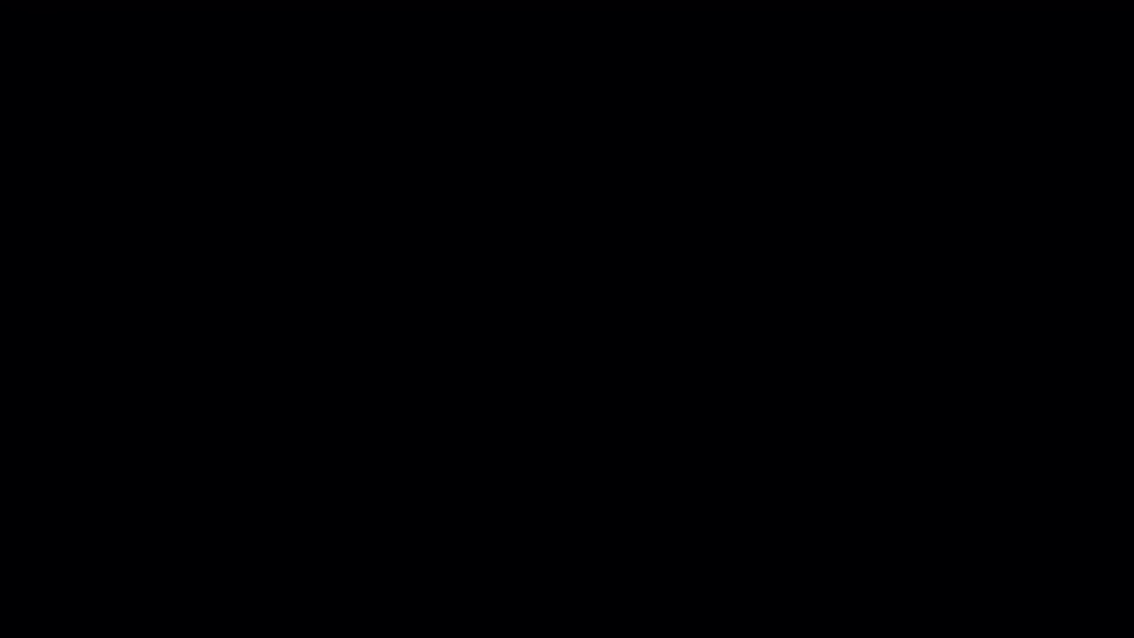